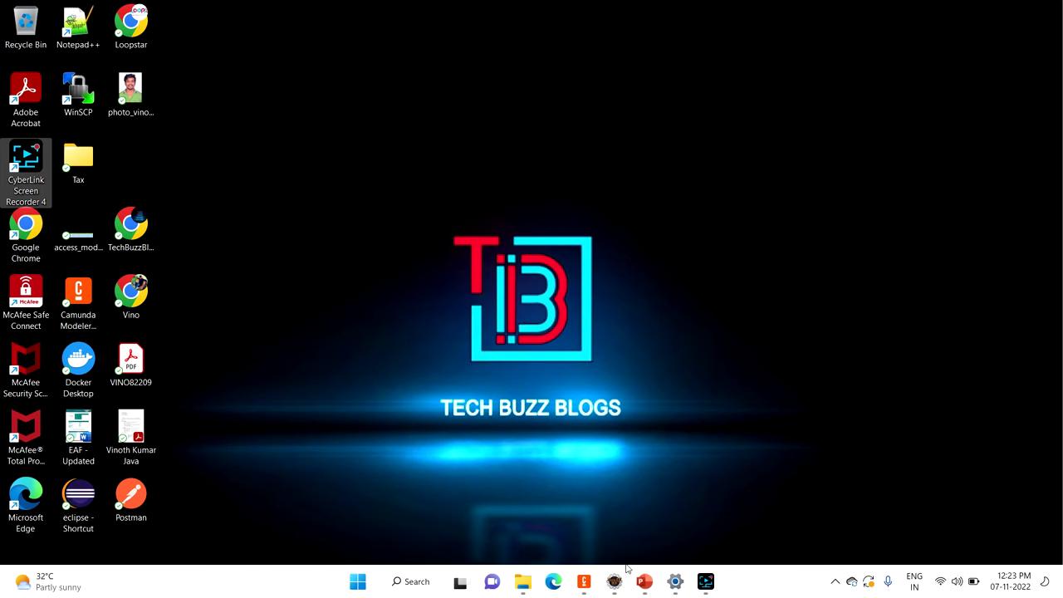
Step: Bring Camunda Modeler to the front and close parent.bpmn and child.bpmn
left_click(588, 585)
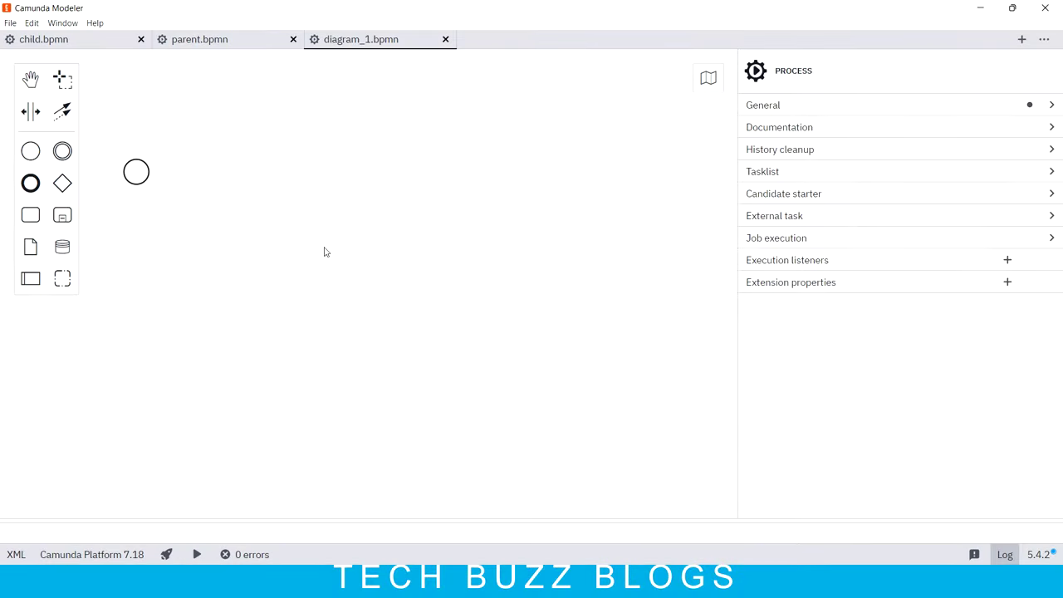
left_click(293, 39)
left_click(140, 39)
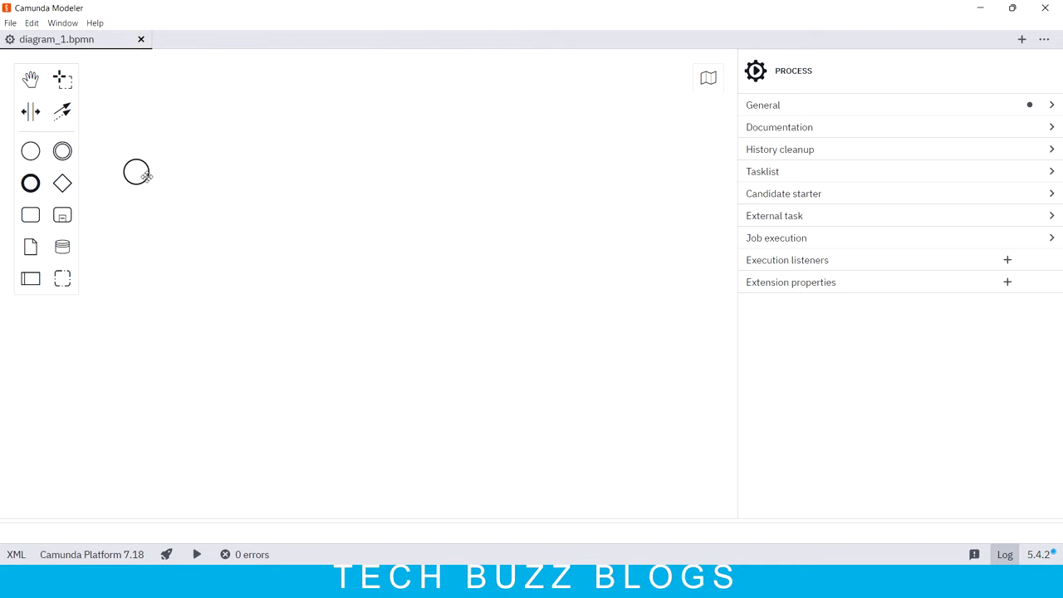
Step: After the start event, append a User Task, a Call Activity and an End Event
left_click(137, 164)
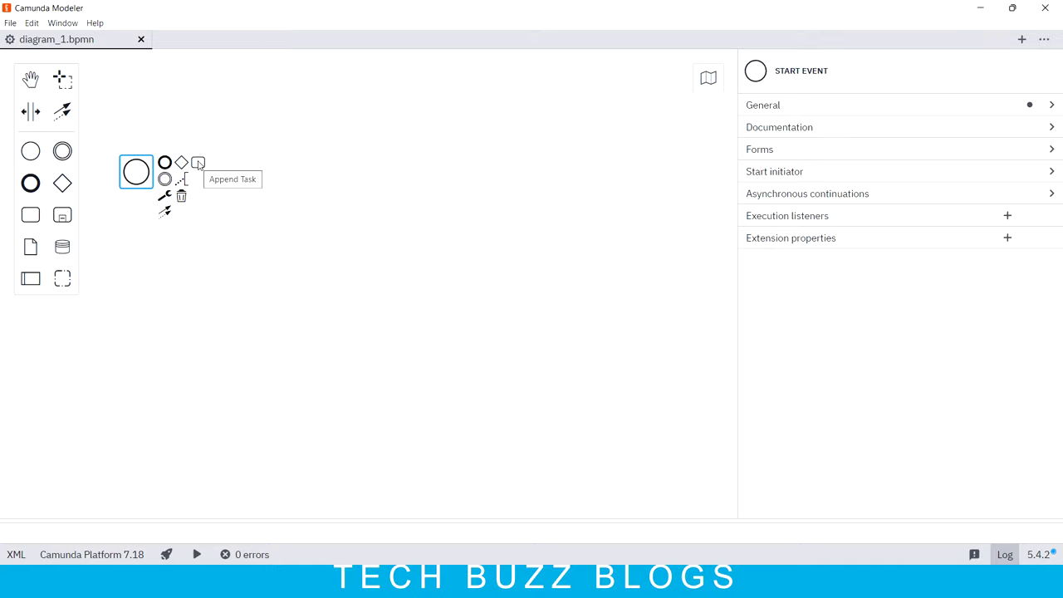
left_click(199, 163)
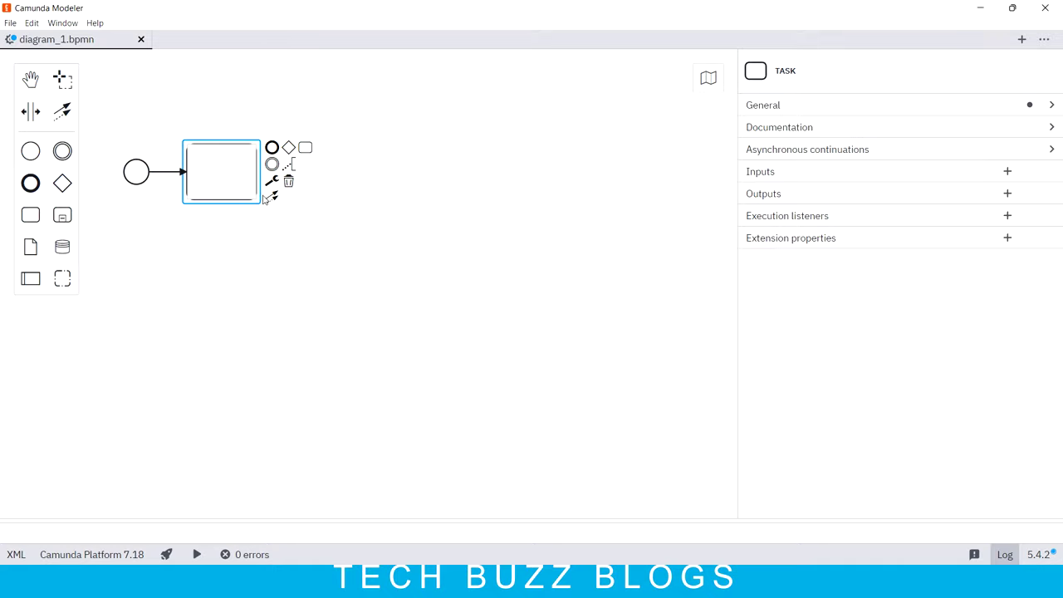
left_click(271, 181)
left_click(307, 284)
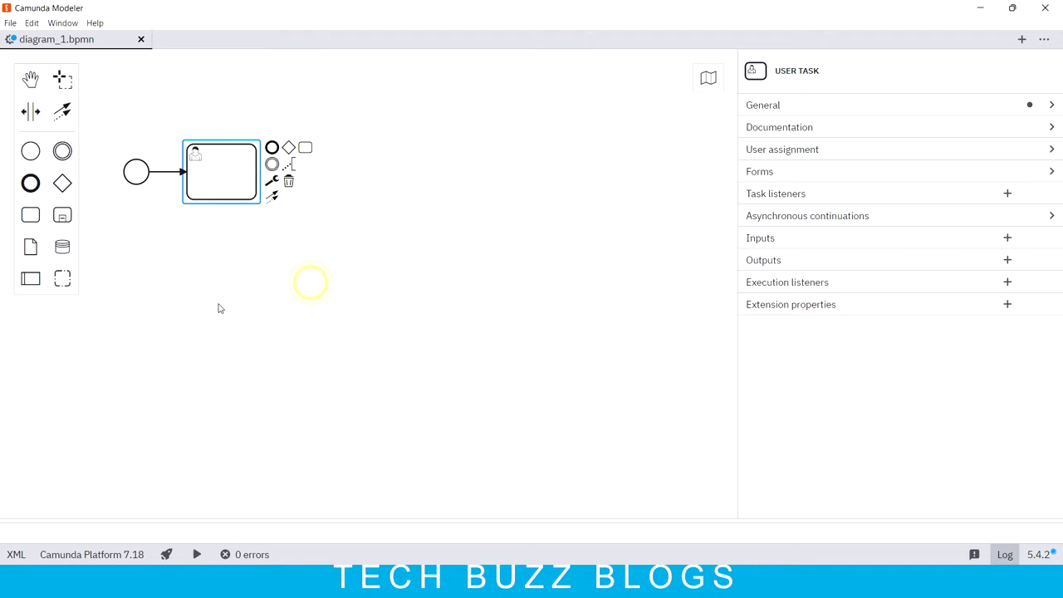
left_click(306, 152)
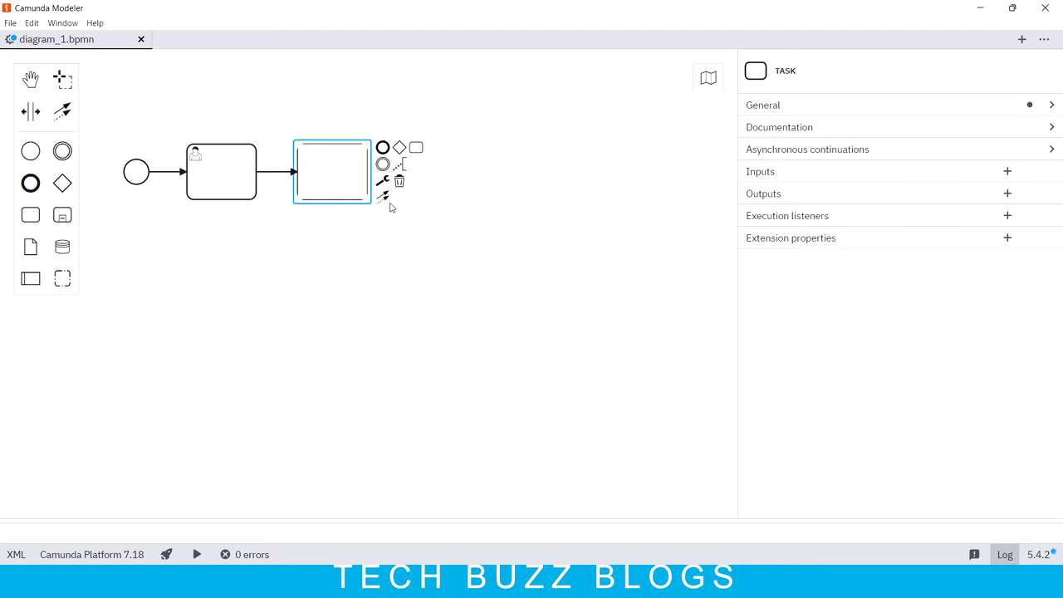
left_click(382, 183)
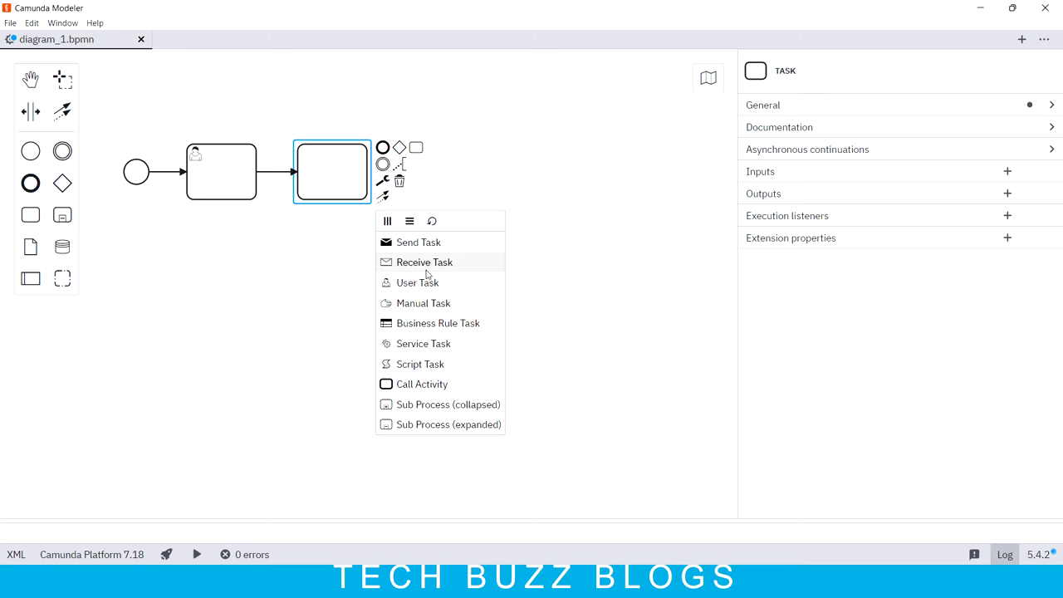
left_click(424, 386)
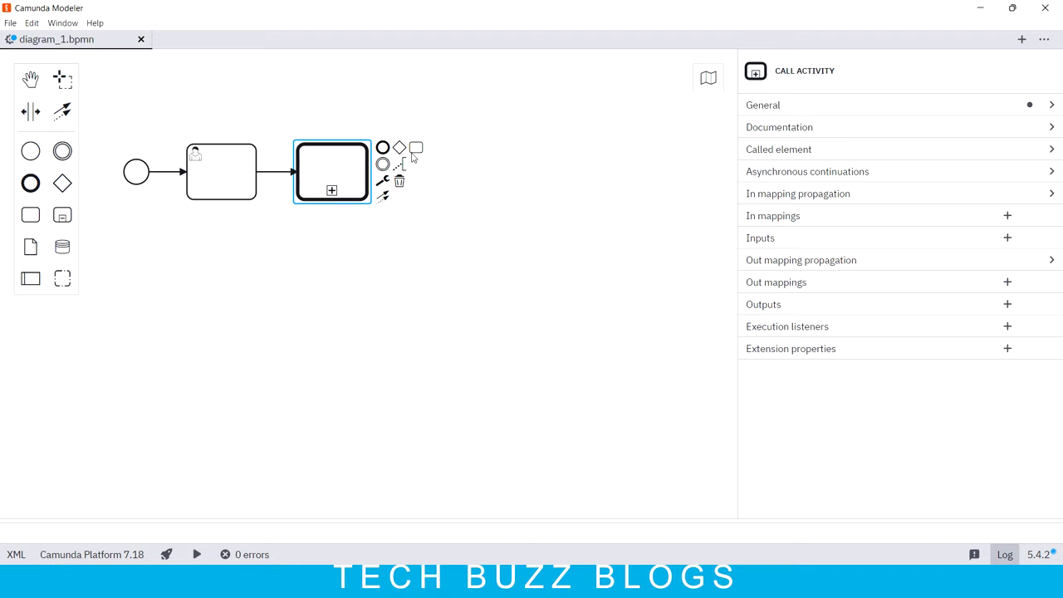
left_click(383, 148)
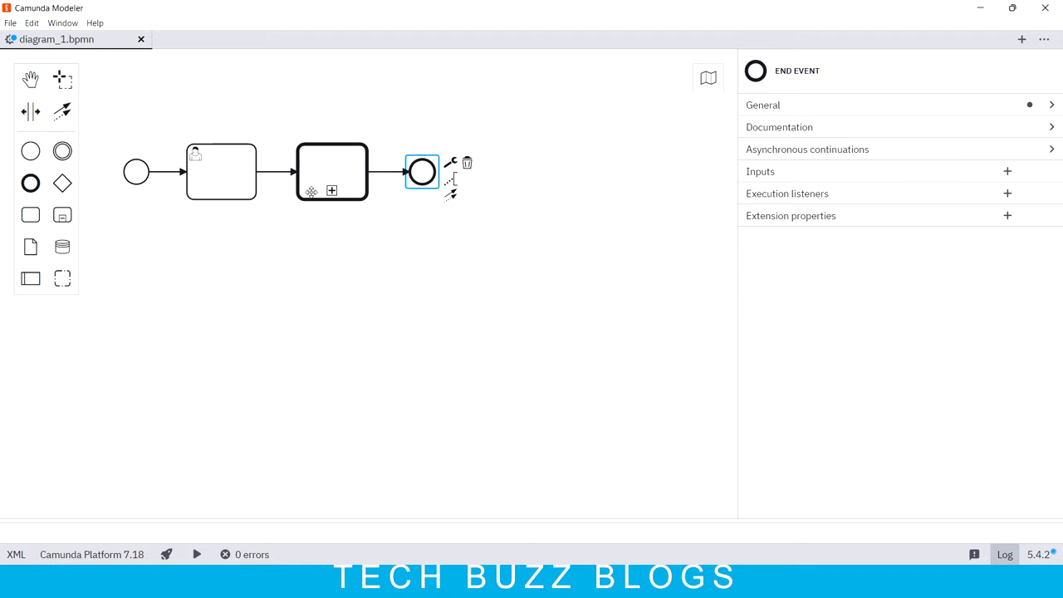
Step: Create a new BPMN diagram, diagram_2, after closing an accidentally created DMN diagram
left_click(10, 23)
mouse_move(33, 47)
left_click(229, 125)
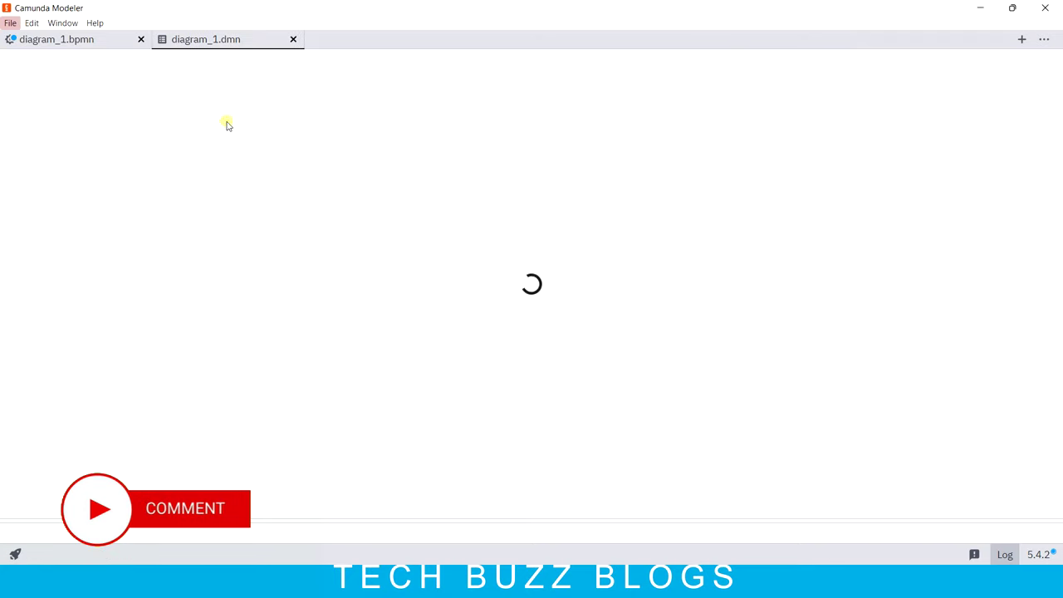
left_click(293, 39)
left_click(10, 22)
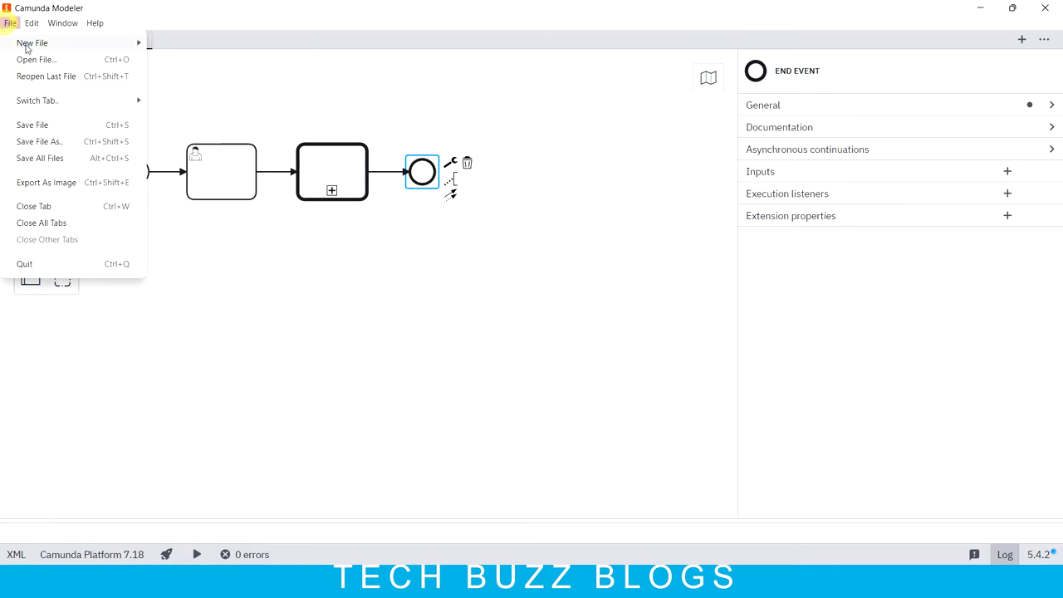
mouse_move(37, 48)
left_click(224, 108)
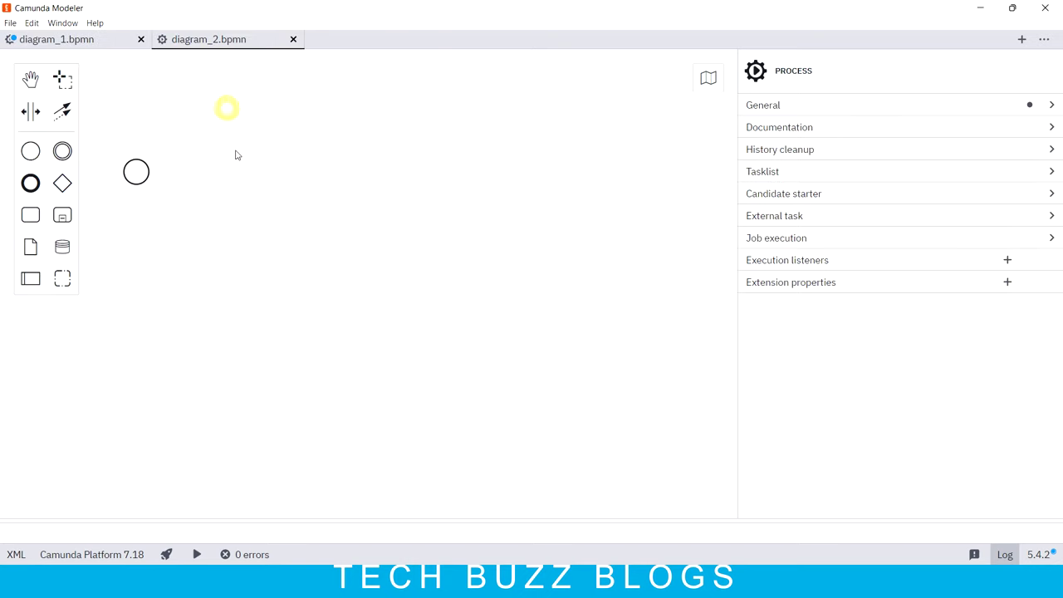
left_click(35, 40)
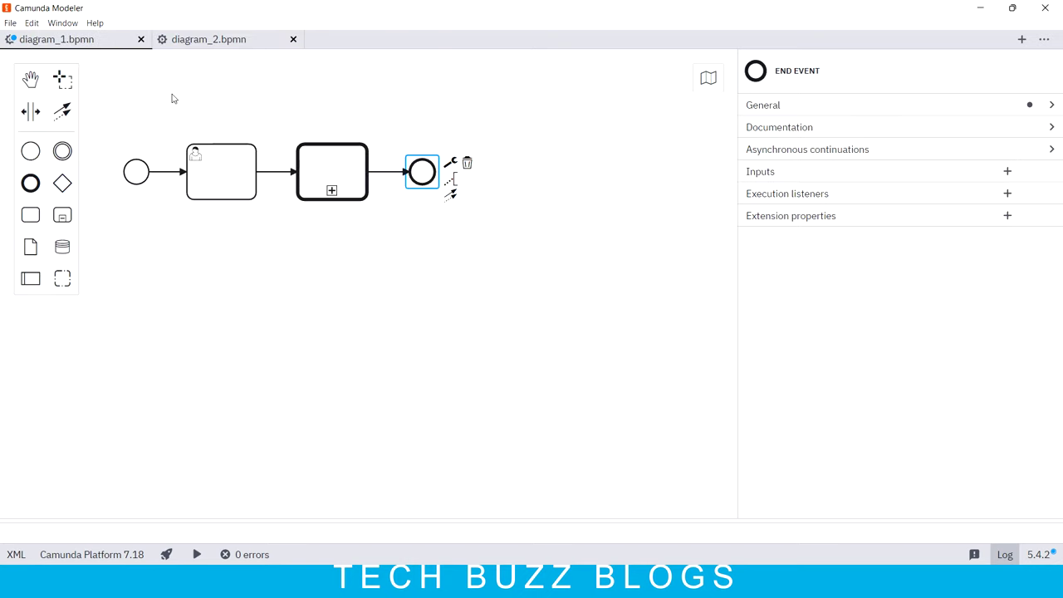
left_click(214, 40)
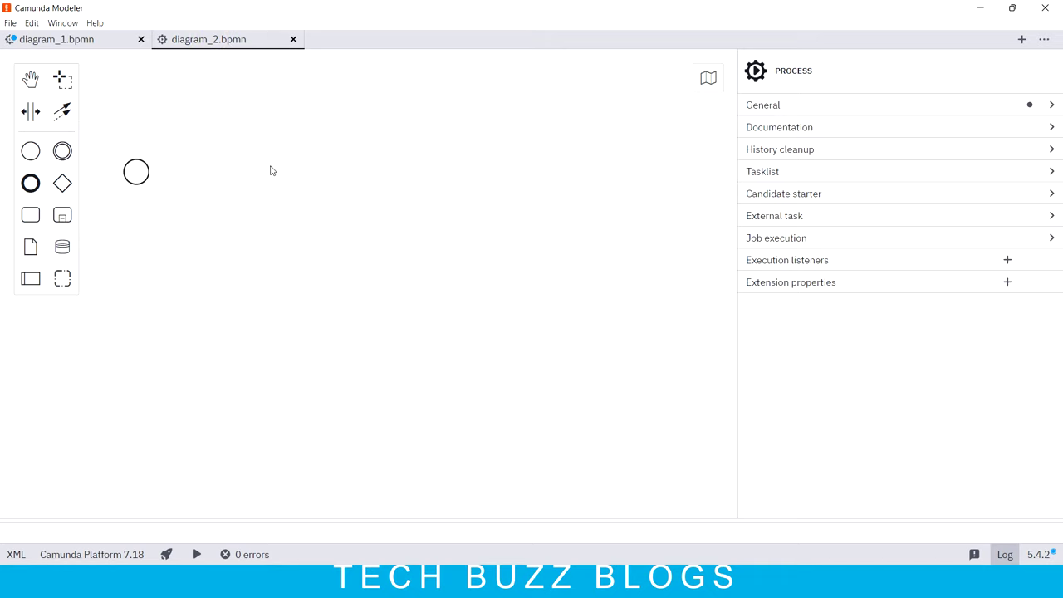
Step: In diagram_2, append a User Task and an End Event after the start event
left_click(136, 171)
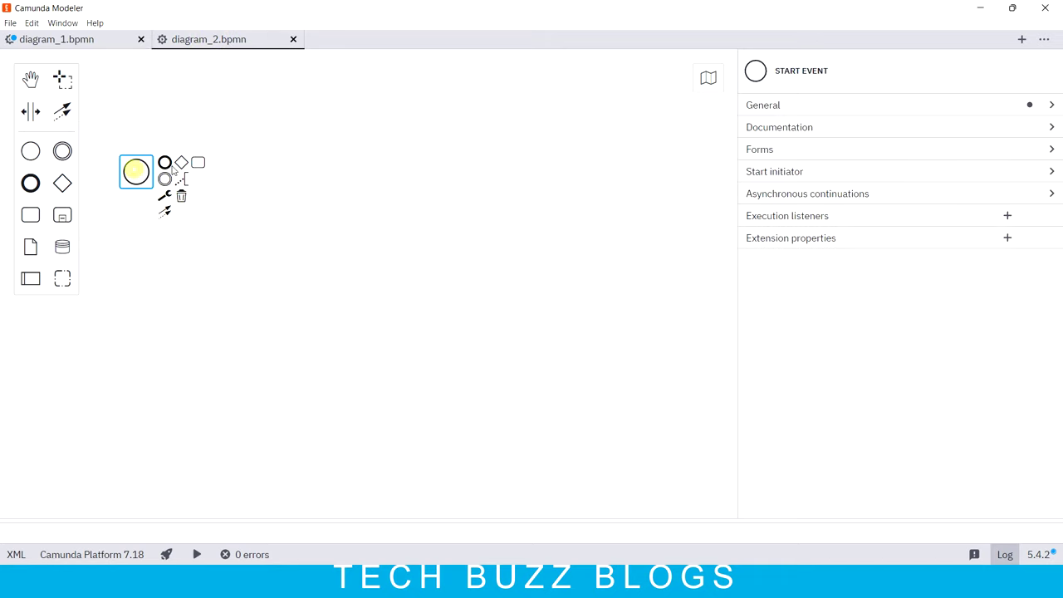
left_click(197, 162)
left_click(271, 180)
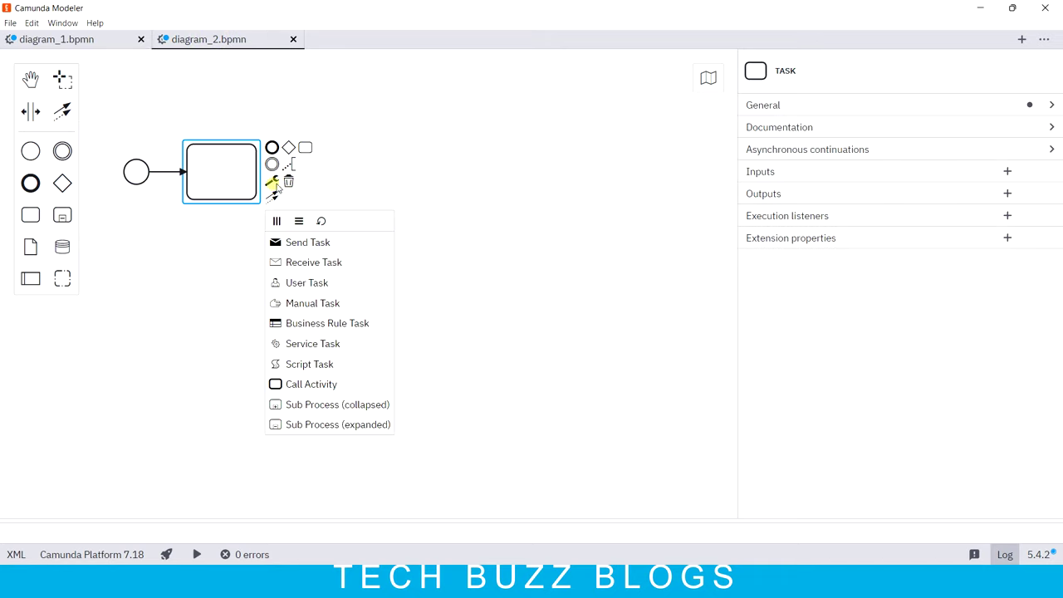
left_click(314, 281)
left_click(272, 147)
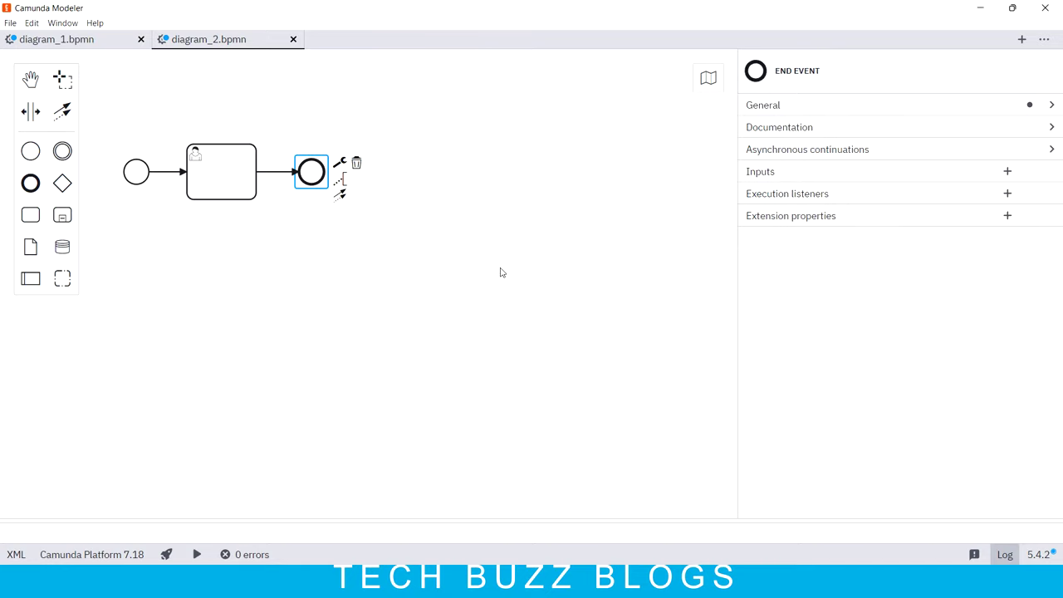
Step: Switch between the diagram tabs and inspect diagram_1's start event and user task
left_click(70, 42)
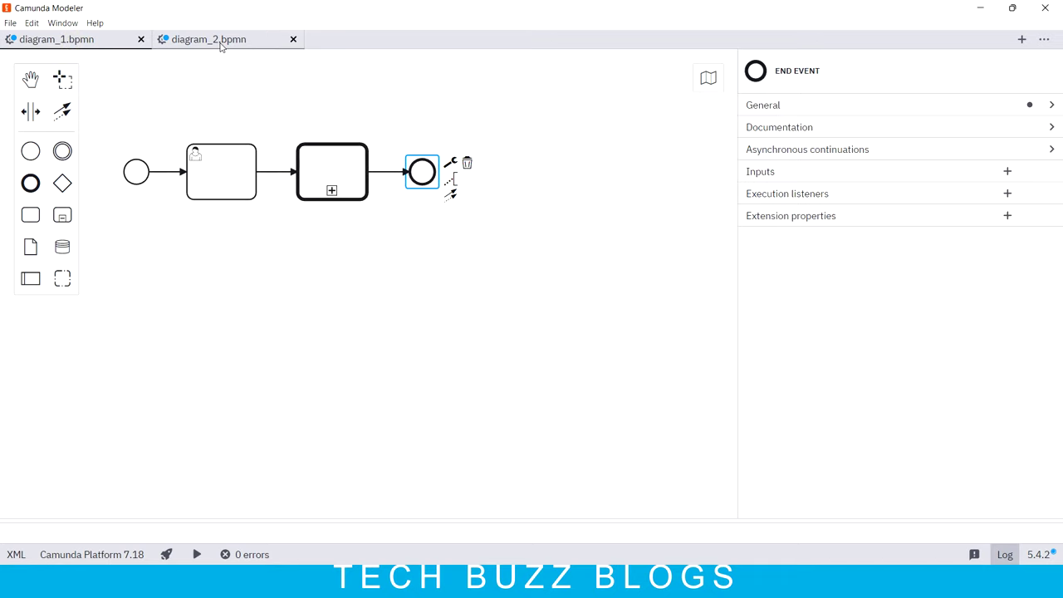
left_click(220, 42)
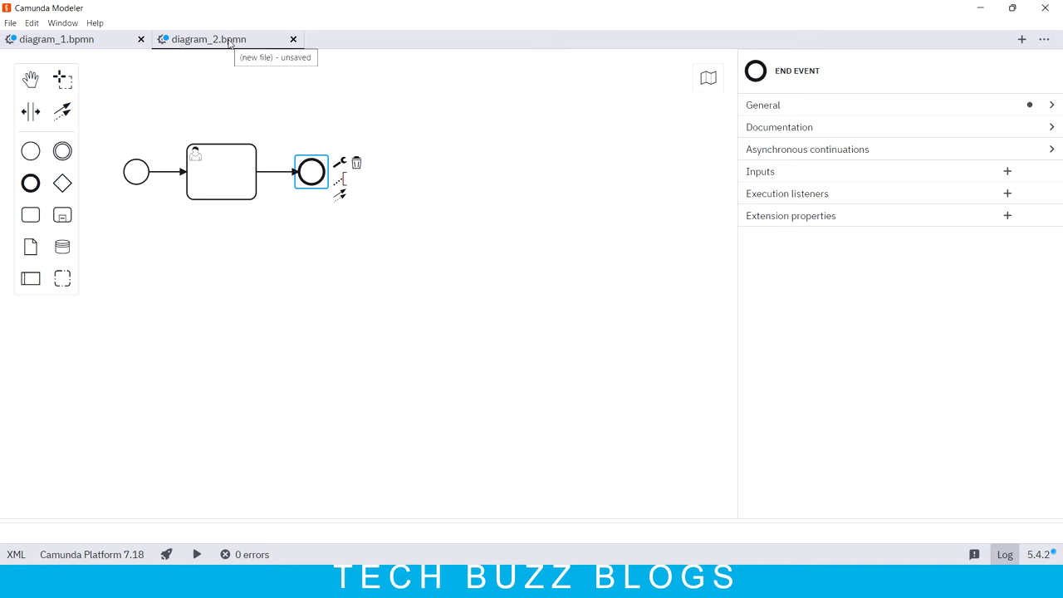
left_click(70, 42)
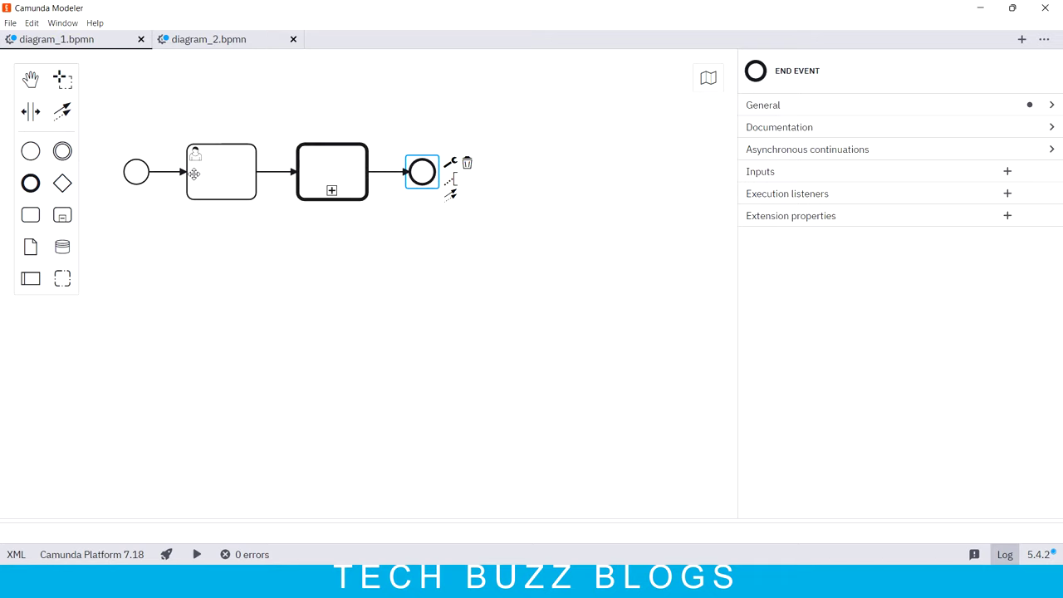
left_click(134, 172)
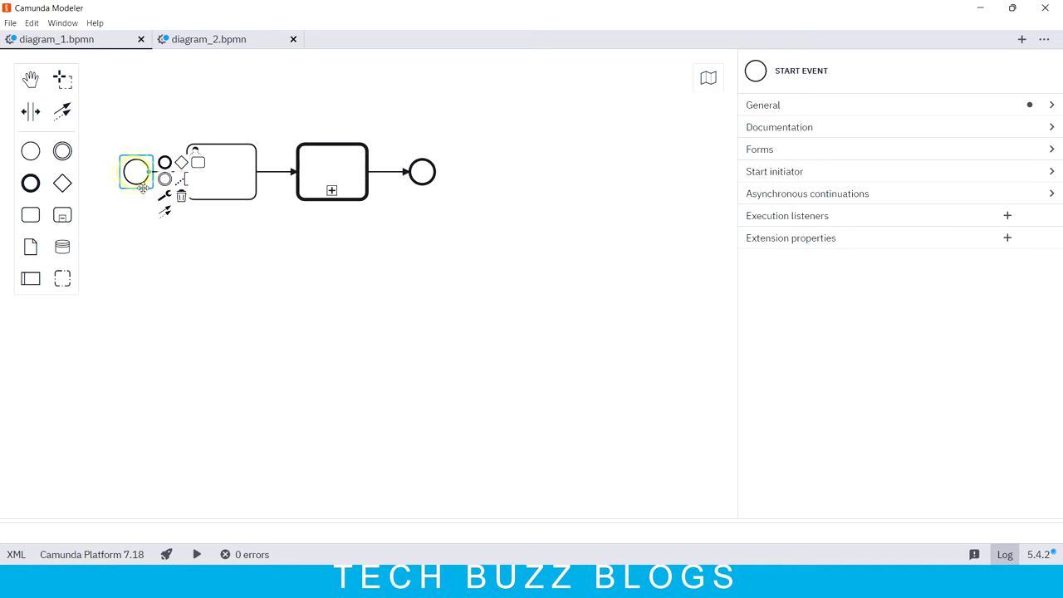
left_click(232, 181)
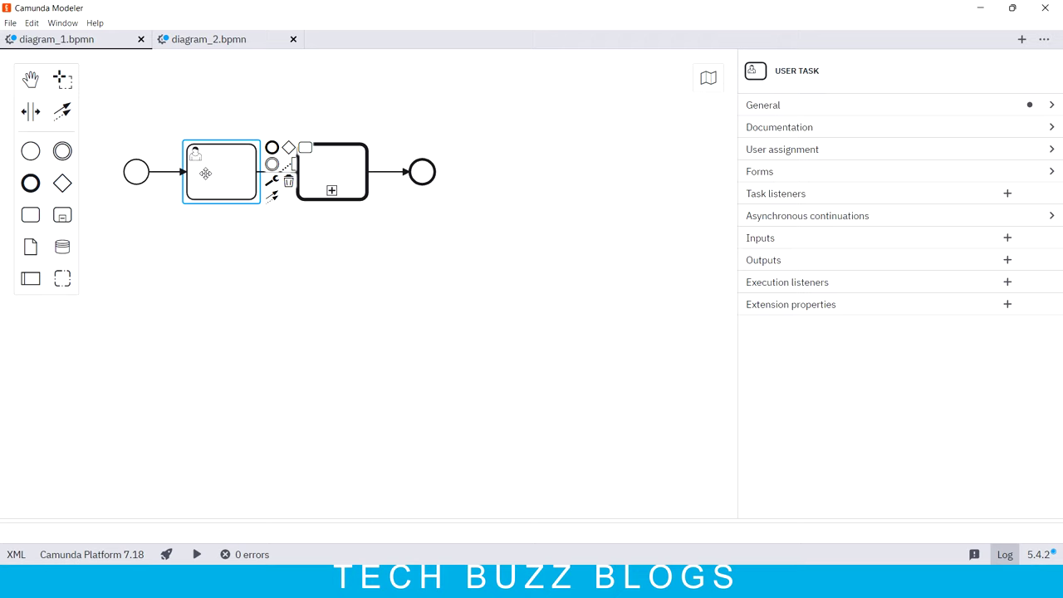
left_click(277, 332)
Step: Select diagram_1's call activity to view its called-element settings
left_click(333, 174)
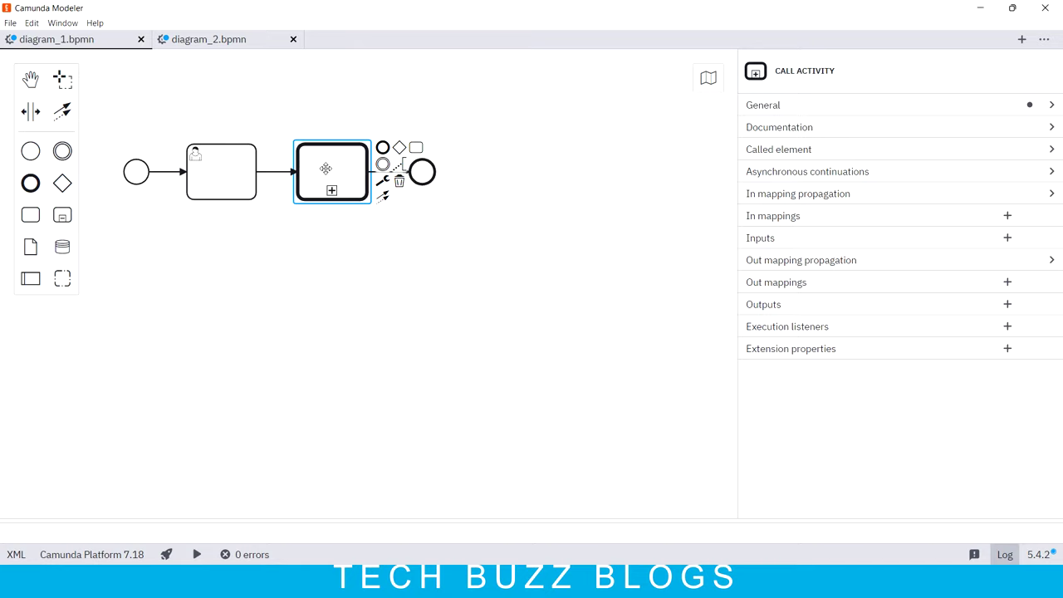
left_click(238, 40)
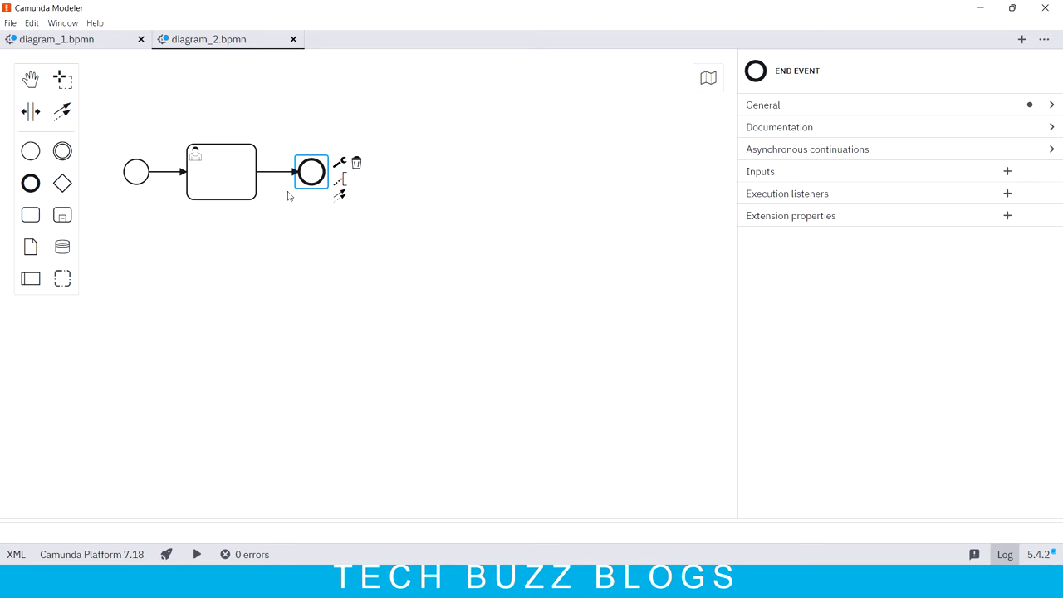
left_click(79, 41)
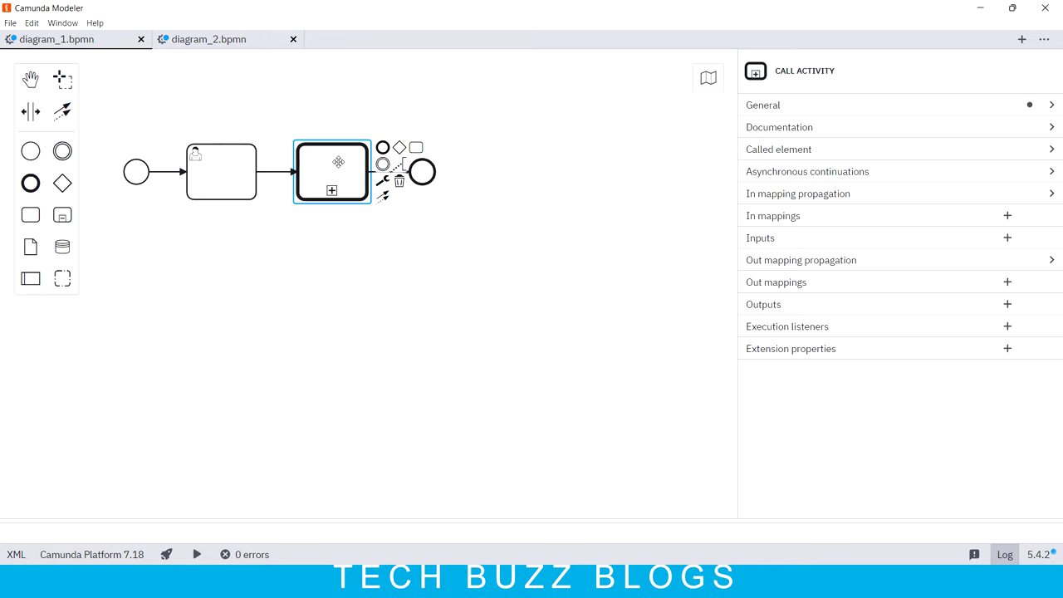
left_click(368, 353)
left_click(328, 162)
Step: Set the call activity's called element type to BPMN
left_click(834, 149)
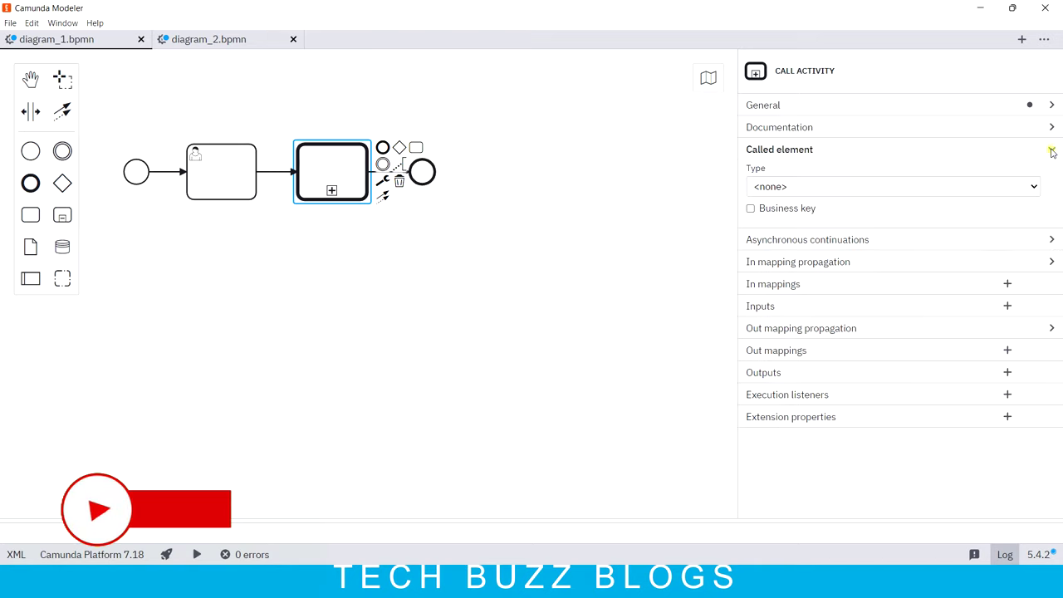
left_click(781, 186)
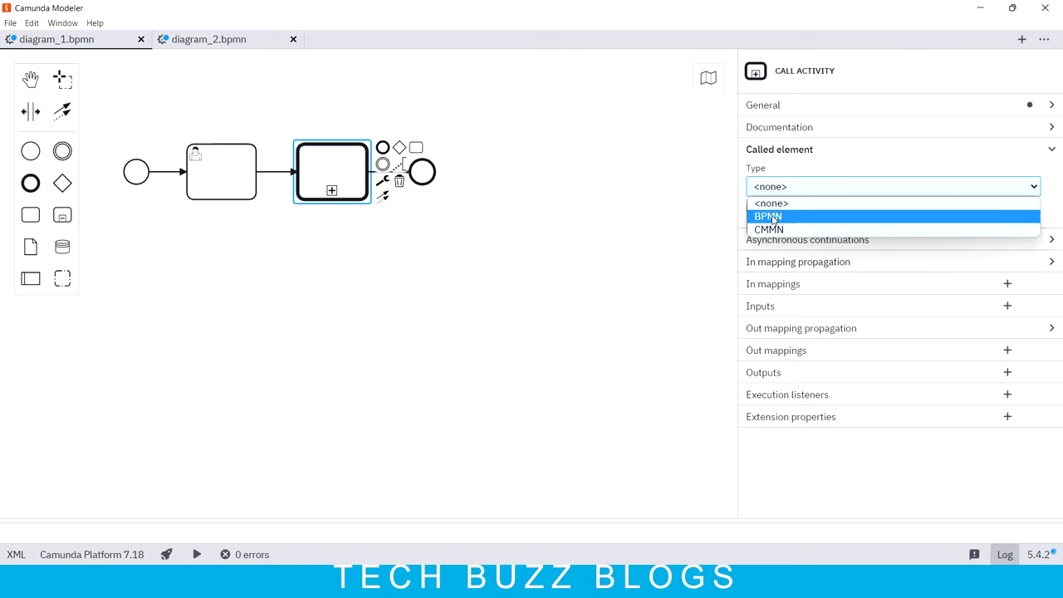
left_click(773, 219)
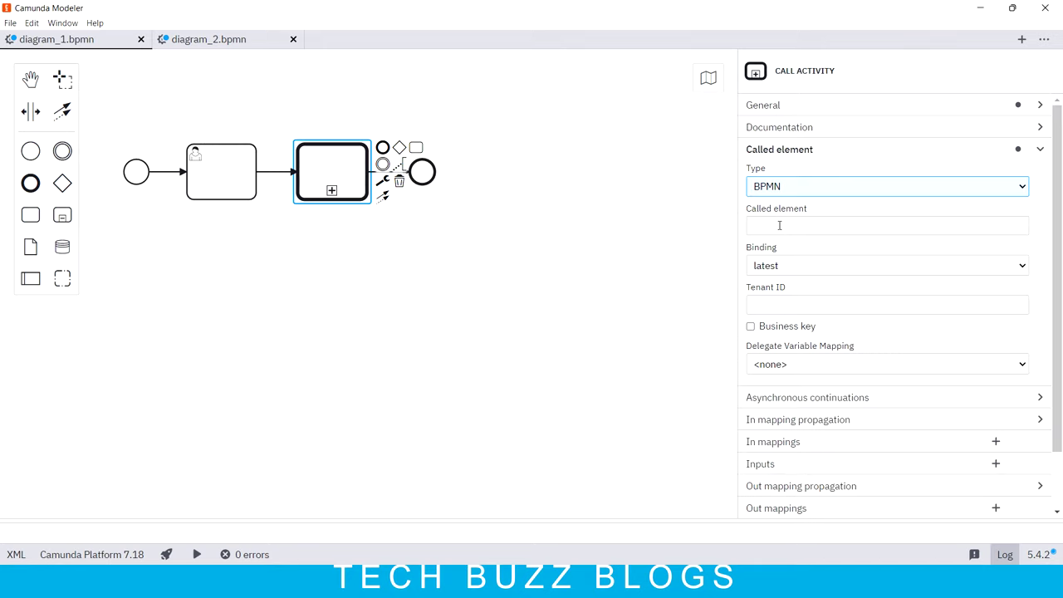
left_click(779, 225)
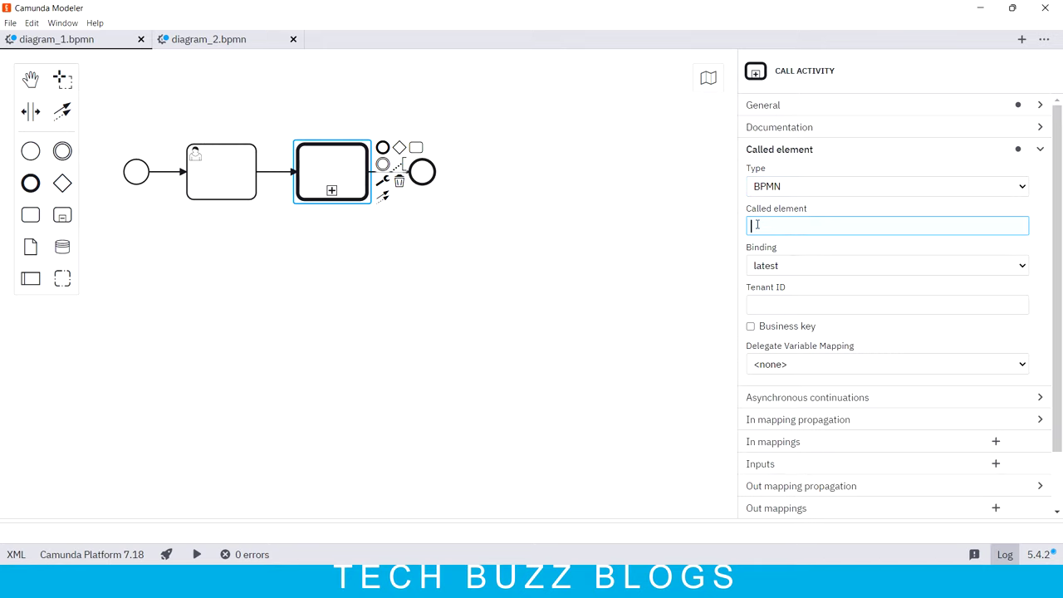
Step: Copy diagram_2's process ID Process_00hpav0
left_click(225, 43)
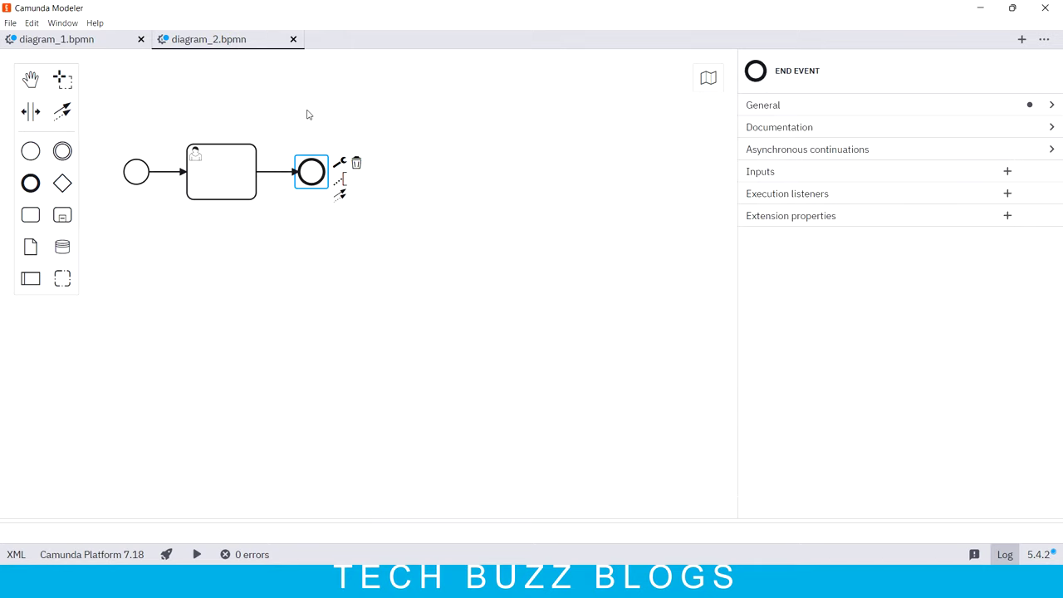
left_click(371, 287)
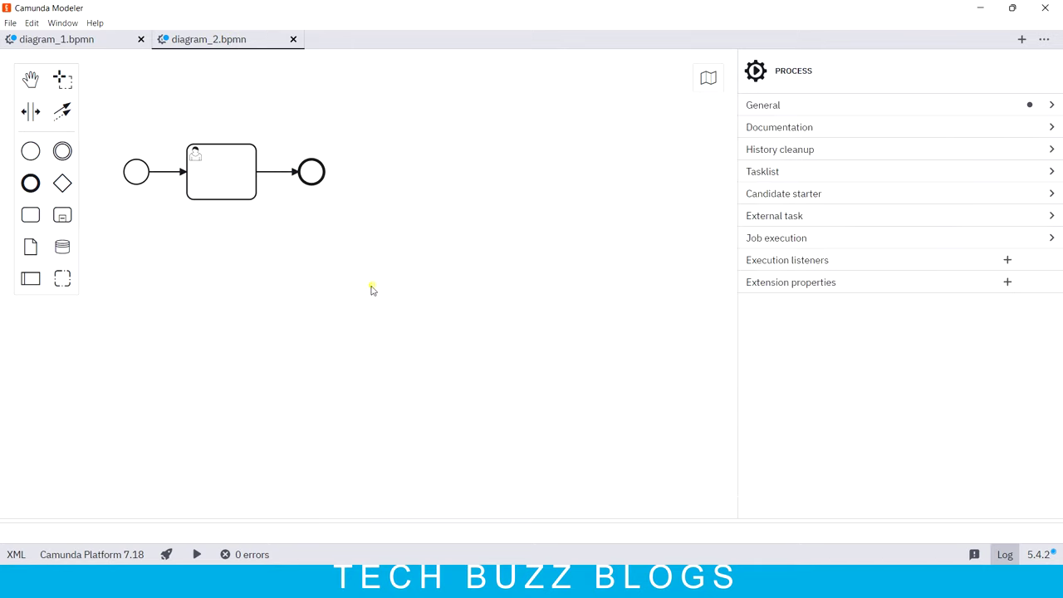
left_click(1051, 105)
left_click(892, 180)
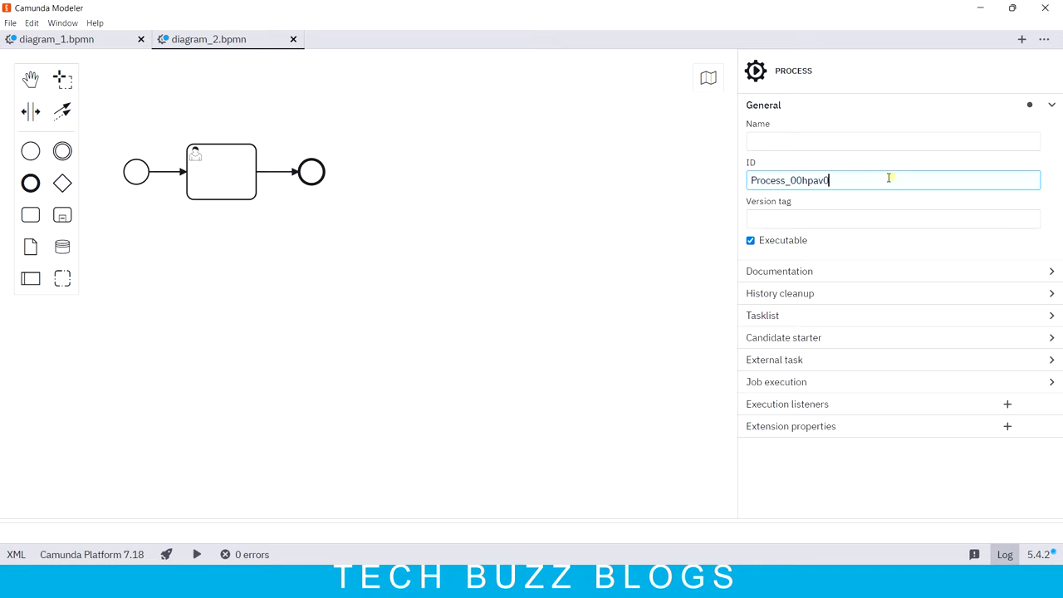
double_click(892, 181)
key("ctrl+c")
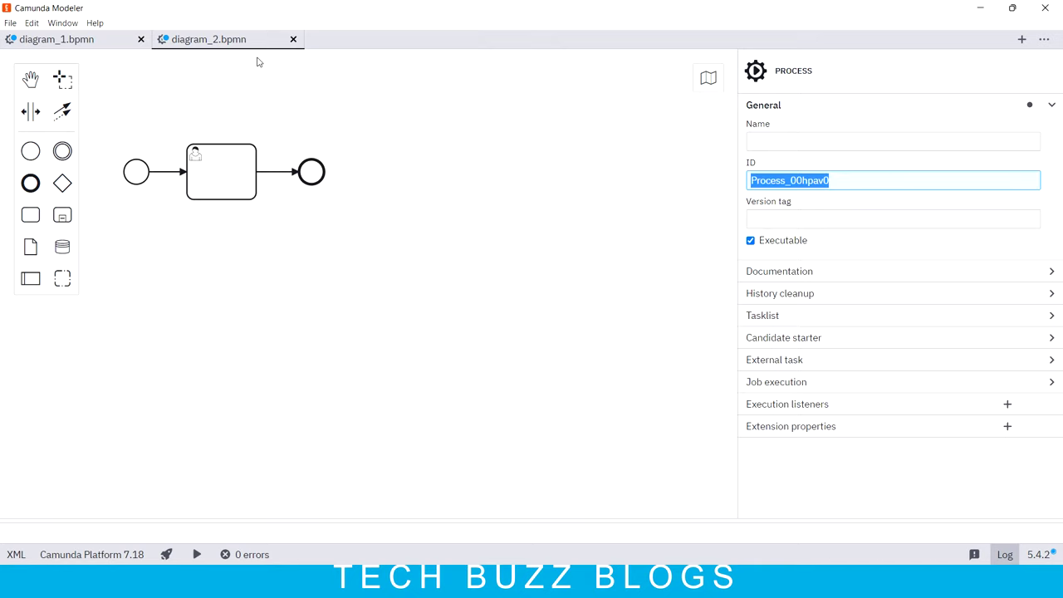
Step: Paste Process_00hpav0 as the called element, keep binding 'latest', and collapse the section
left_click(103, 43)
left_click(753, 234)
key("ctrl+v")
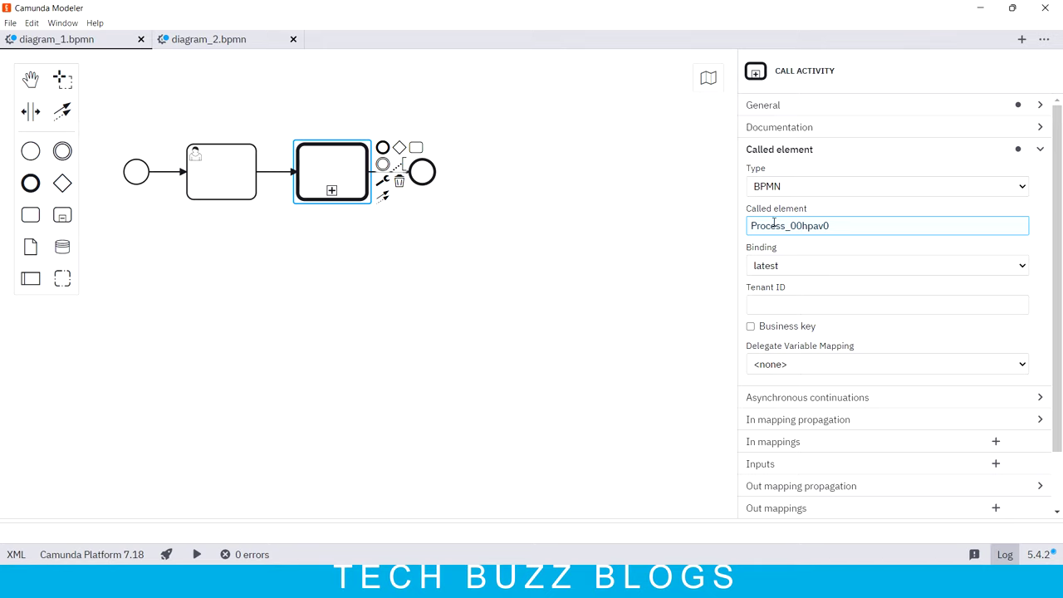
left_click(781, 268)
left_click(788, 268)
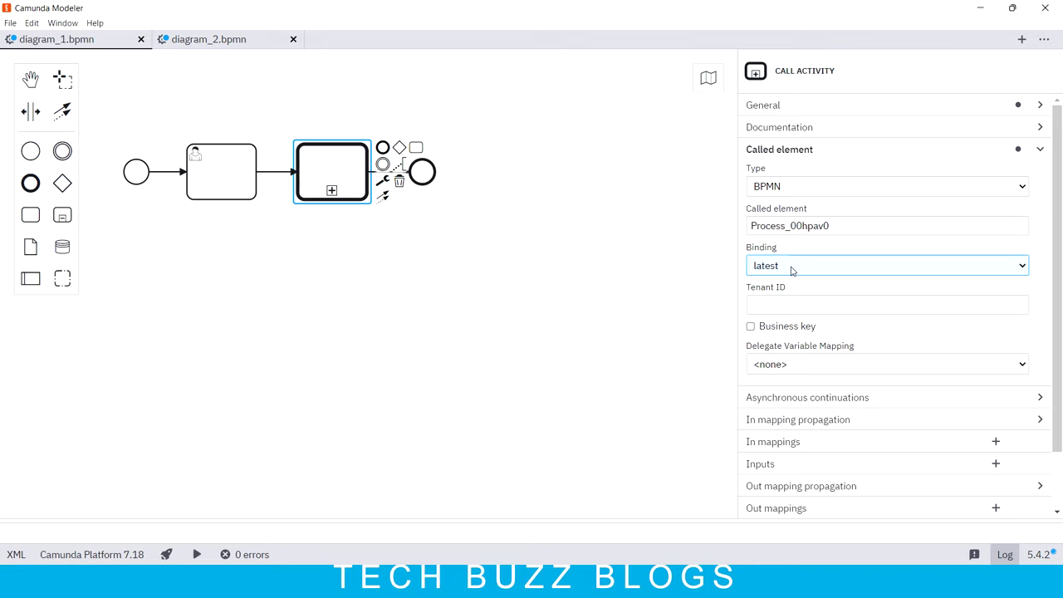
scroll(790, 268, "down", 1)
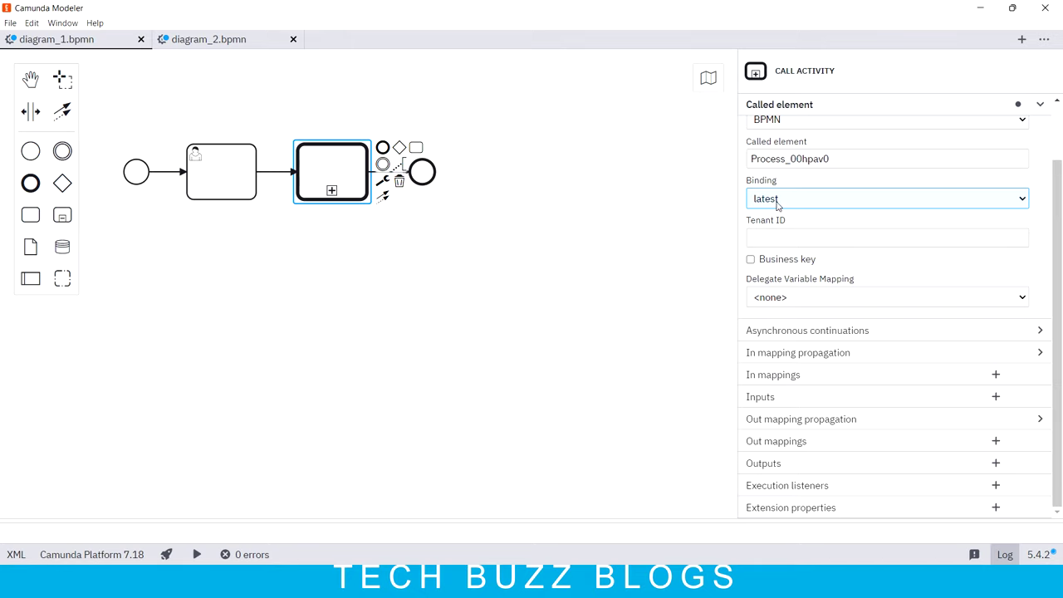
scroll(886, 182, "up", 1)
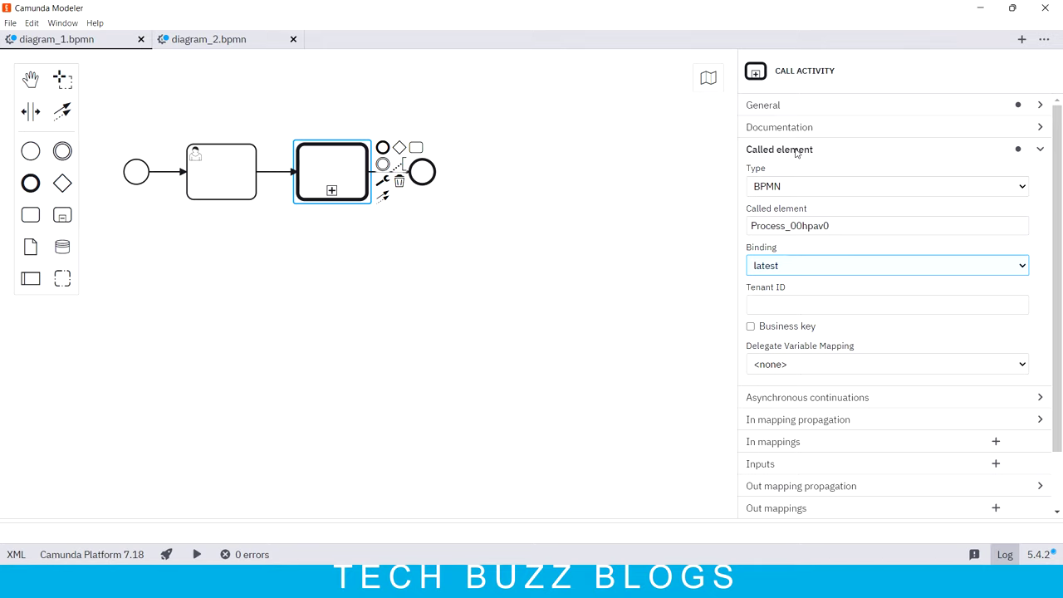
left_click(1043, 152)
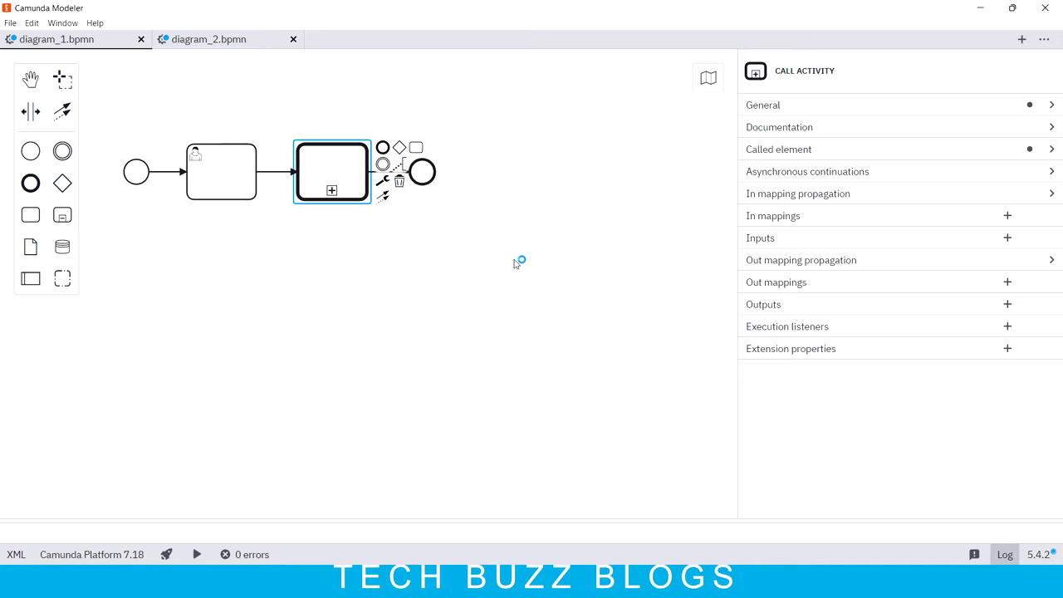
left_click(211, 187)
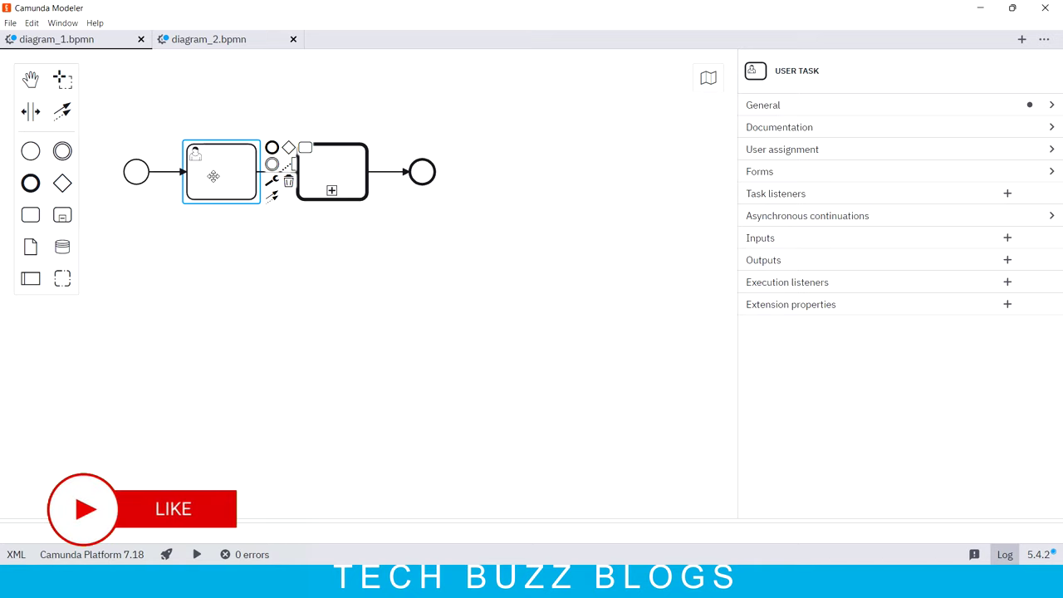
left_click(208, 41)
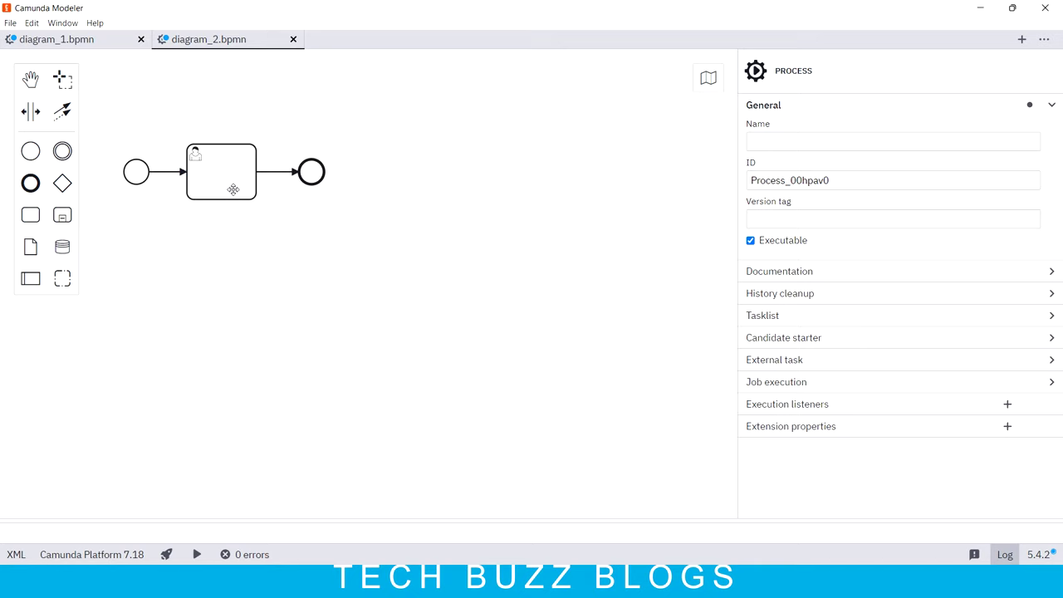
left_click(79, 41)
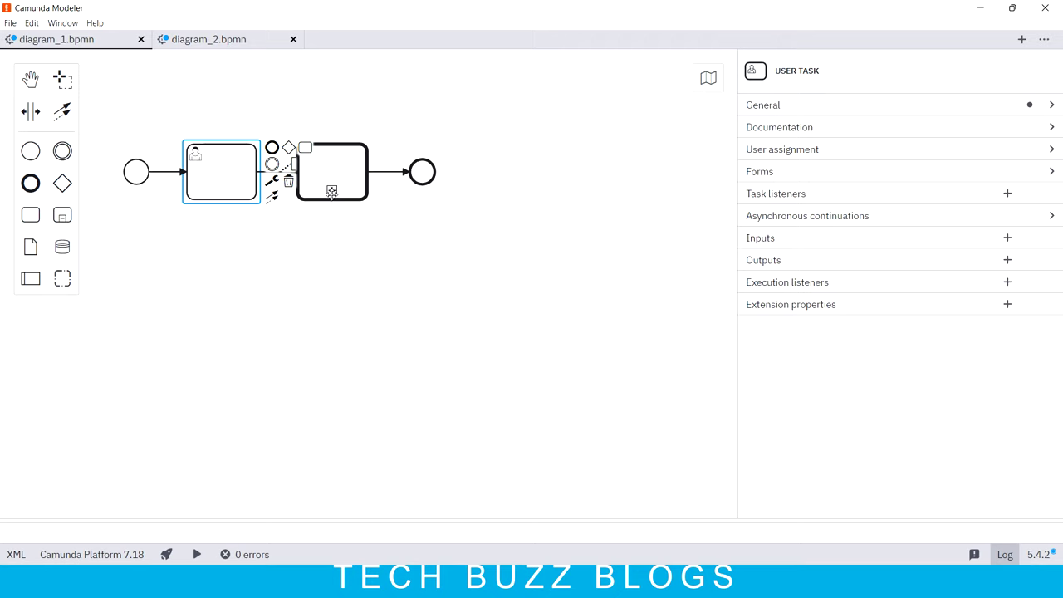
Step: Tick 'Propagate all variables' in the call activity's Out mapping propagation
left_click(334, 169)
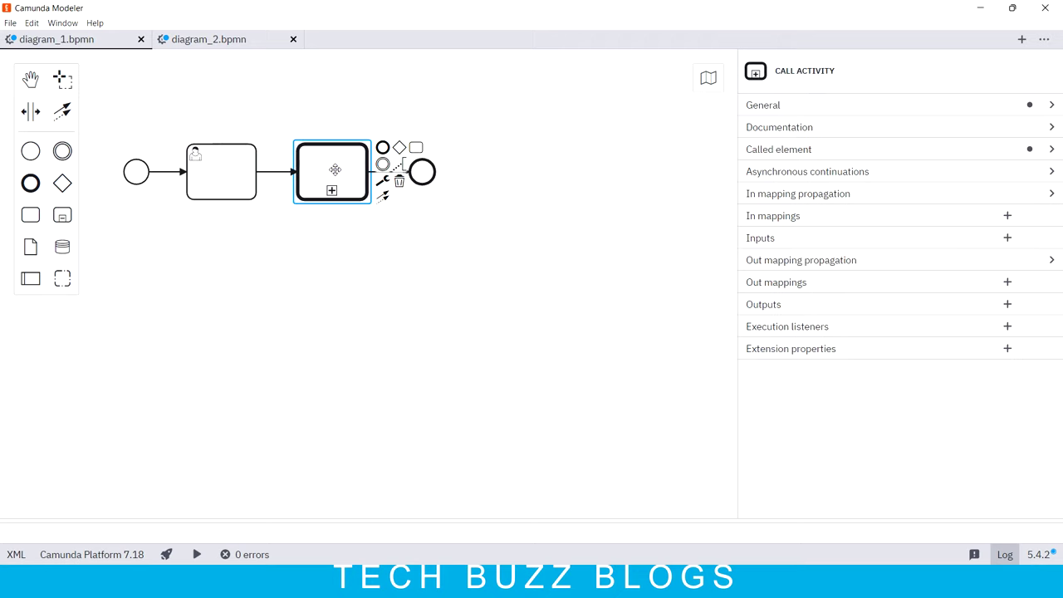
left_click(261, 40)
left_click(59, 44)
left_click(1051, 262)
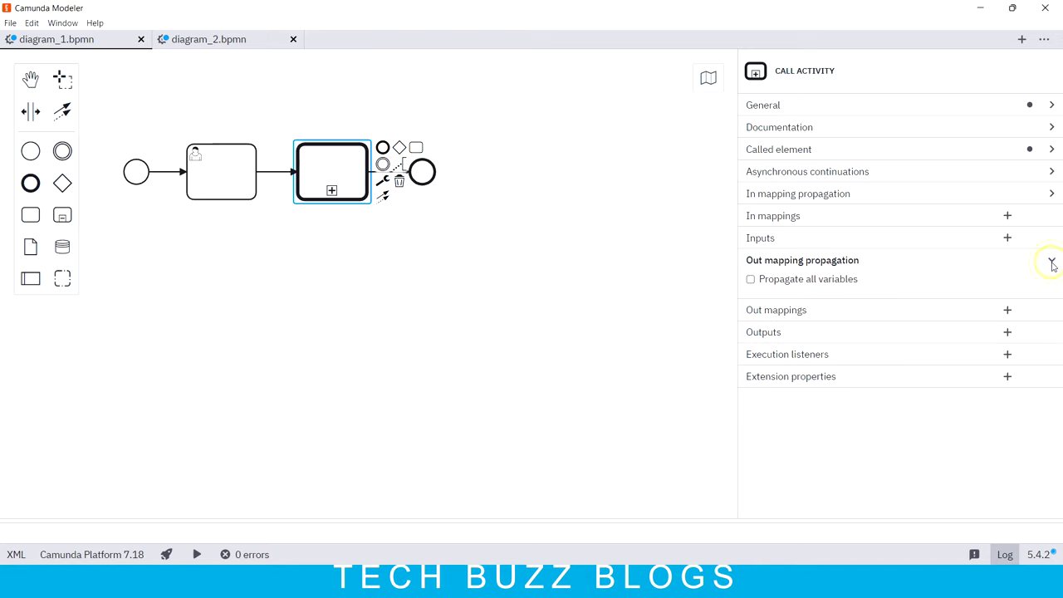
left_click(751, 280)
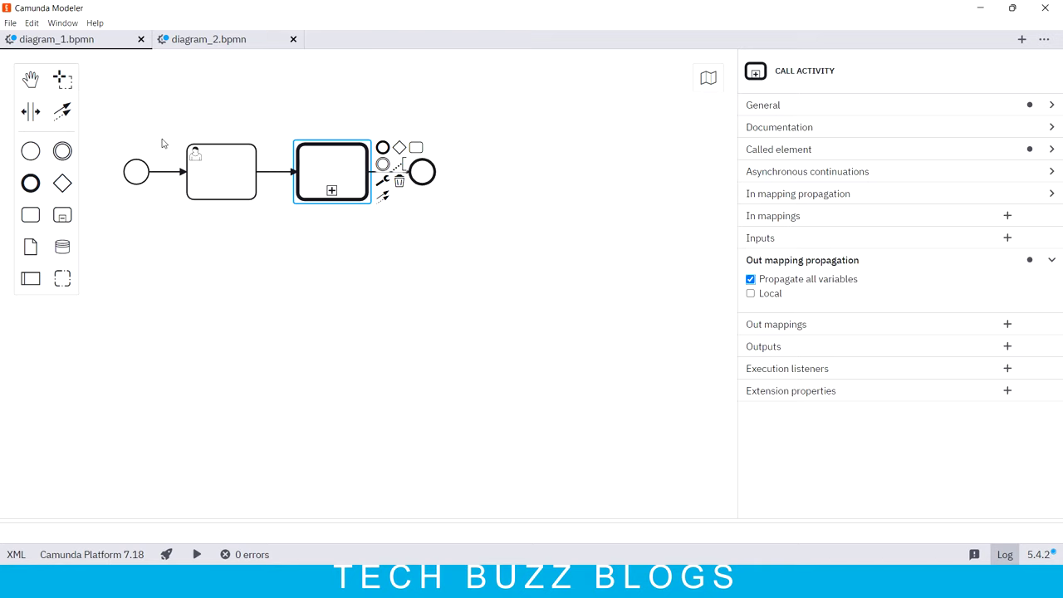
left_click(231, 41)
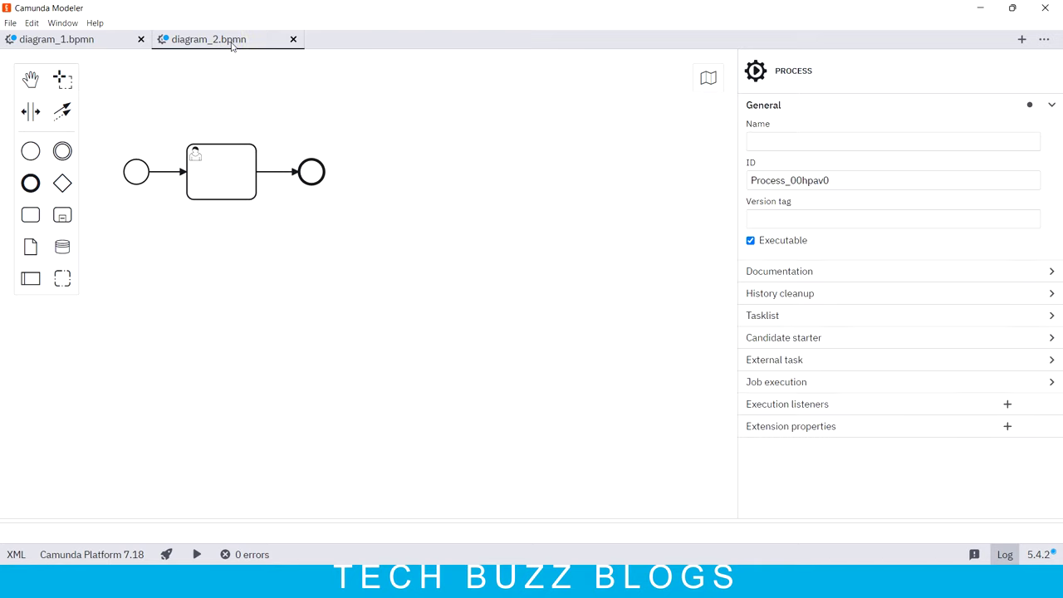
Step: Open child.bpmn from disk
left_click(10, 23)
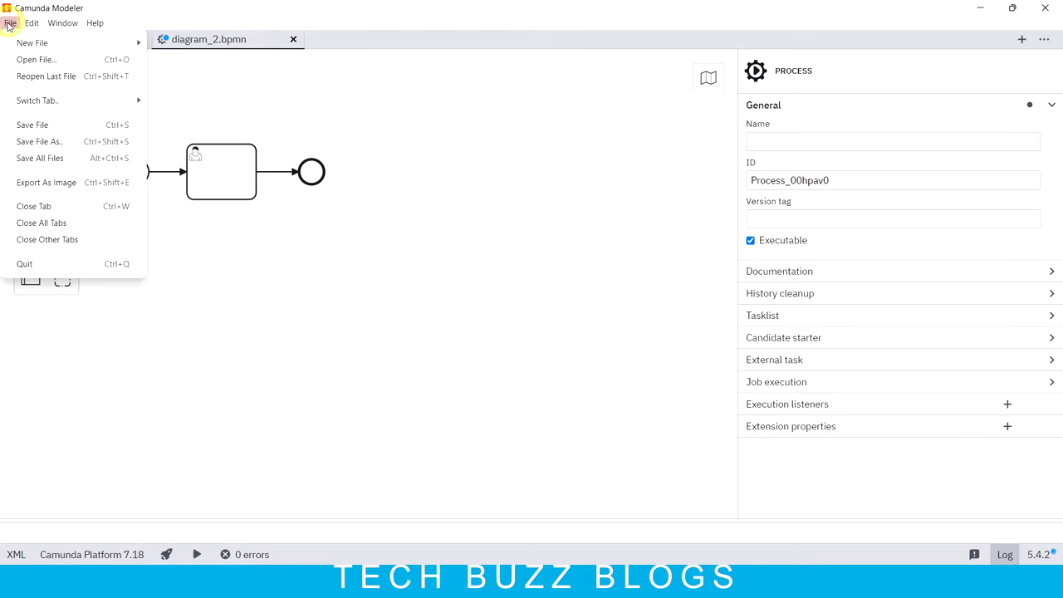
left_click(43, 62)
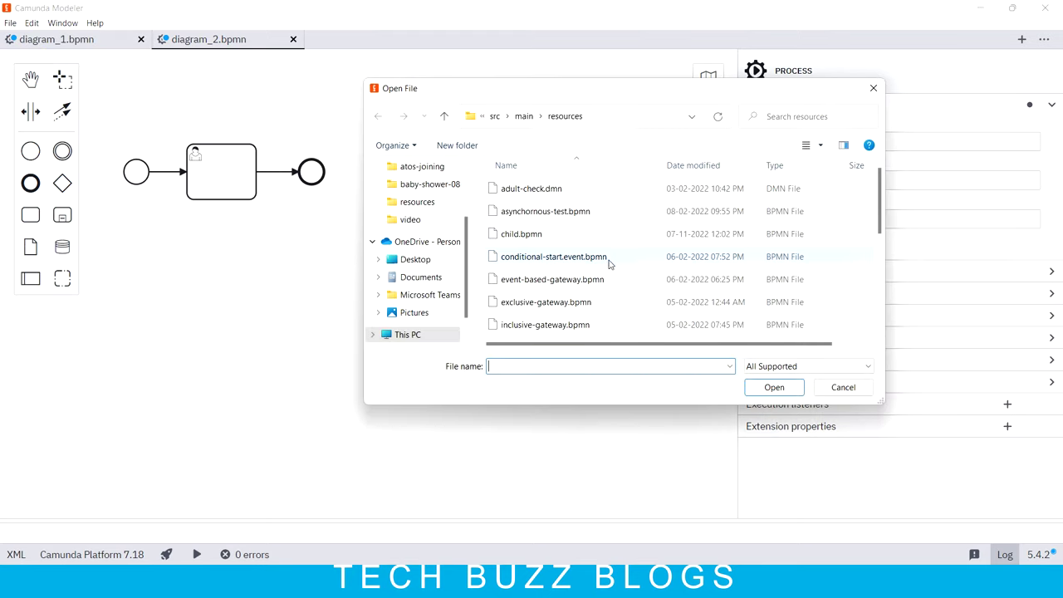
left_click(508, 235)
left_click(773, 388)
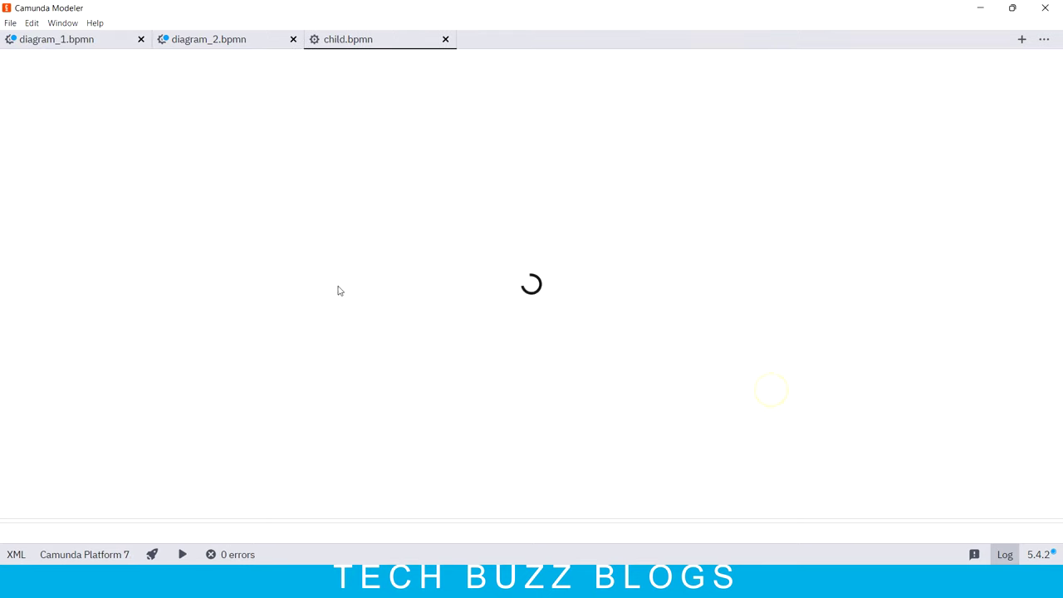
Step: Close diagram_2 and diagram_1 without saving
left_click(293, 40)
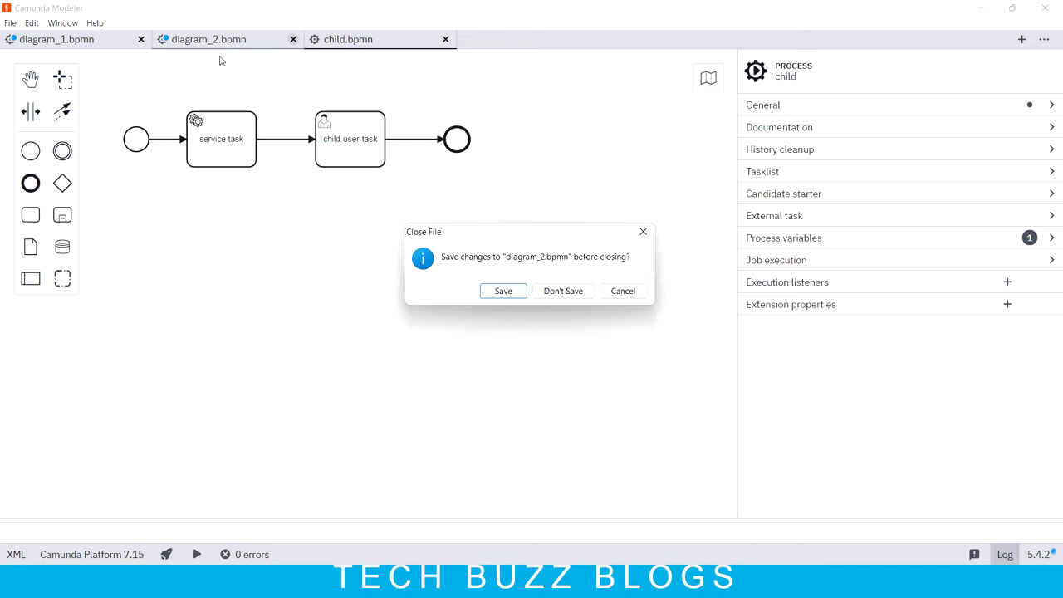
left_click(562, 295)
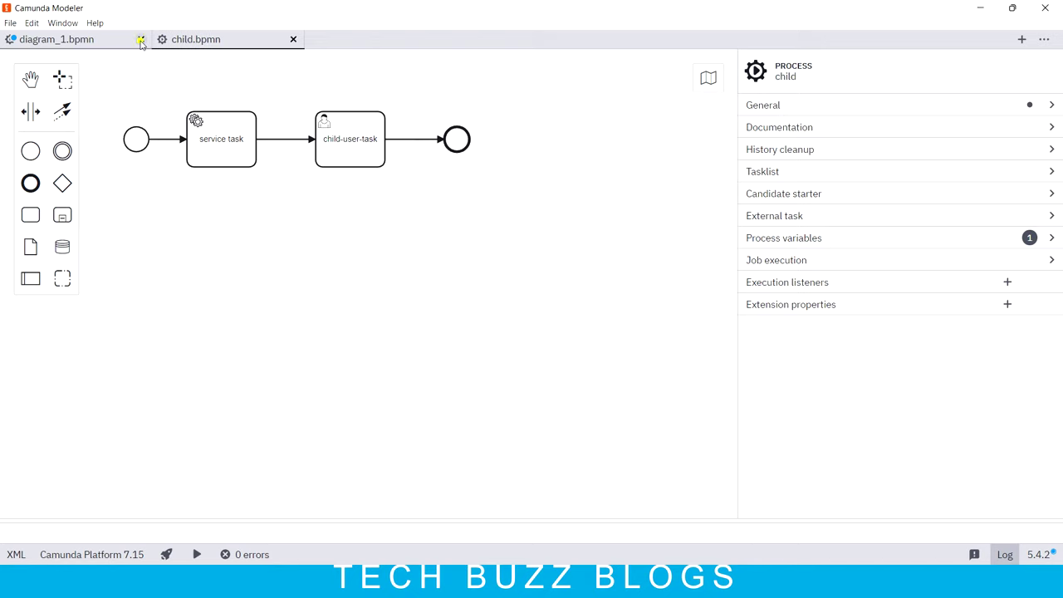
left_click(141, 39)
left_click(559, 291)
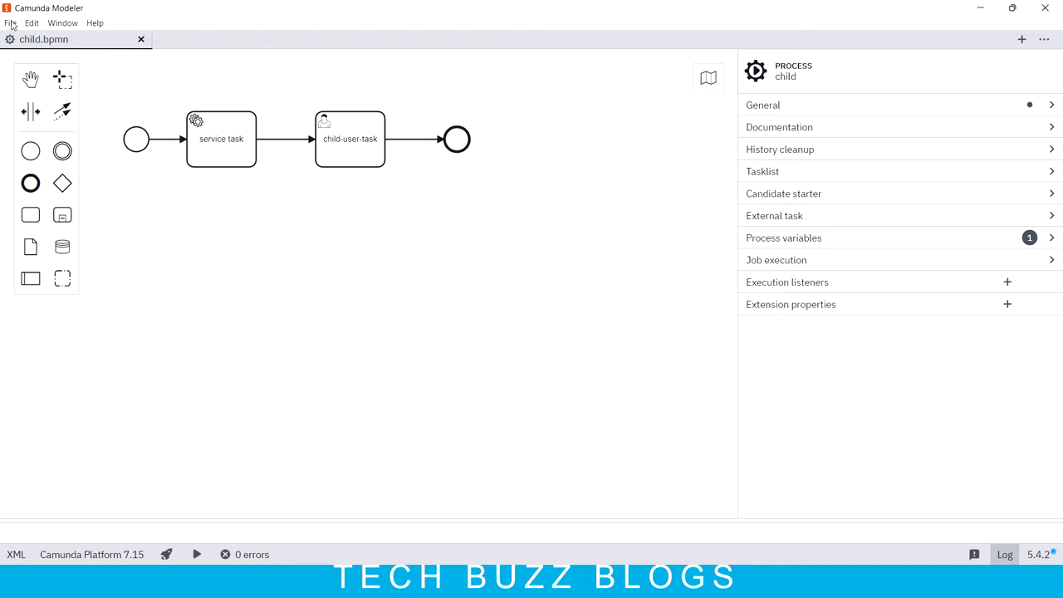
Step: Open parent.bpmn from disk
left_click(10, 22)
left_click(44, 60)
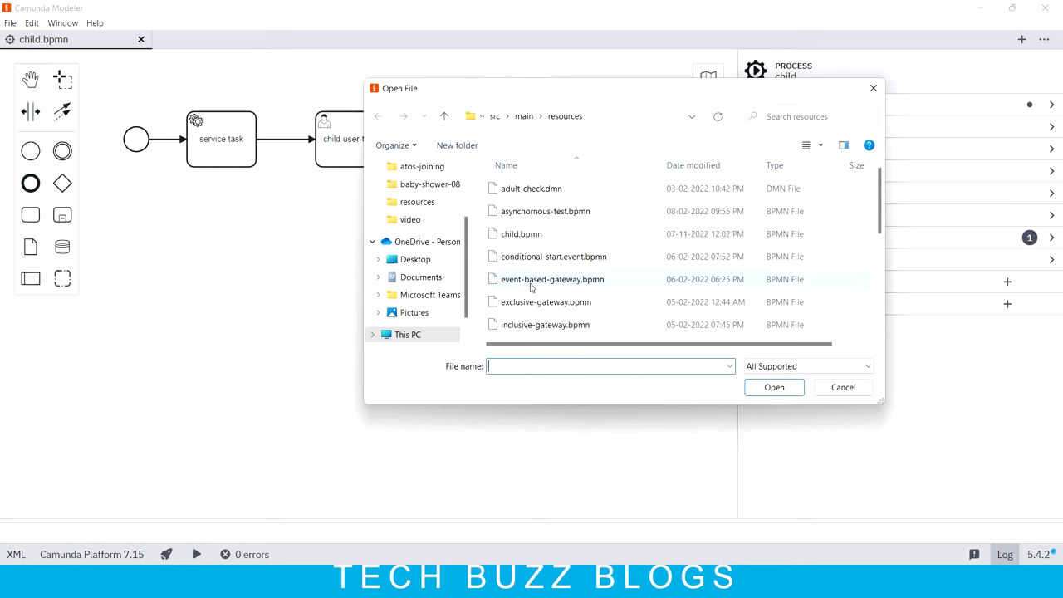
scroll(577, 278, "down", 3)
left_click(517, 240)
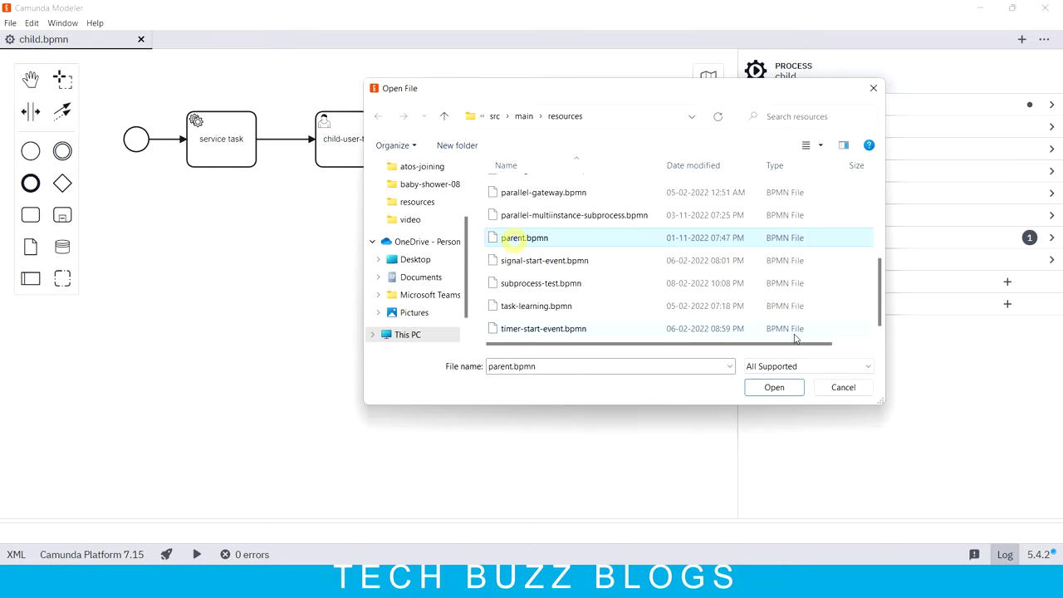
left_click(773, 387)
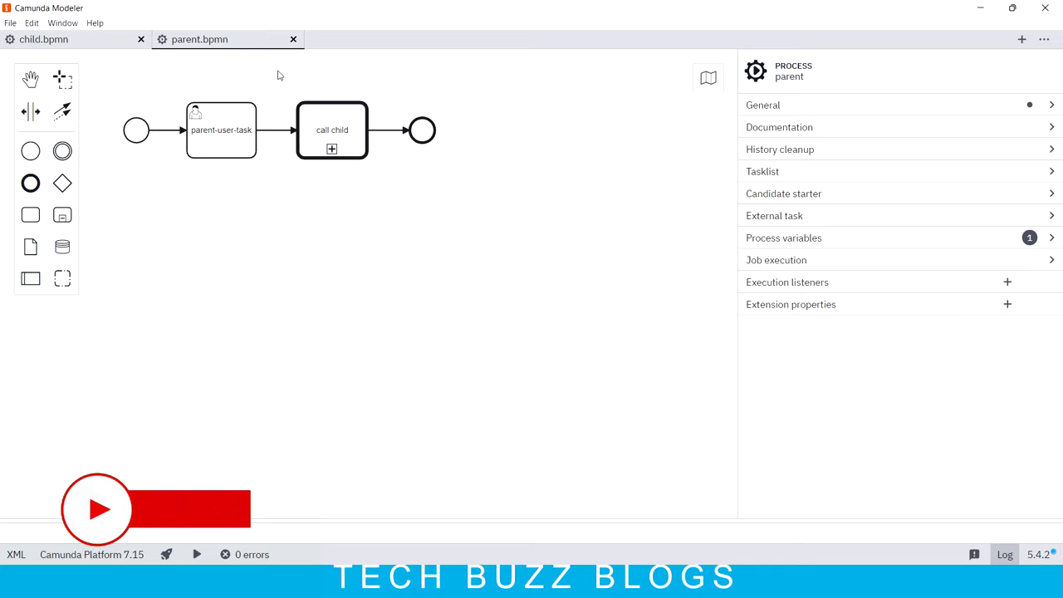
left_click(212, 135)
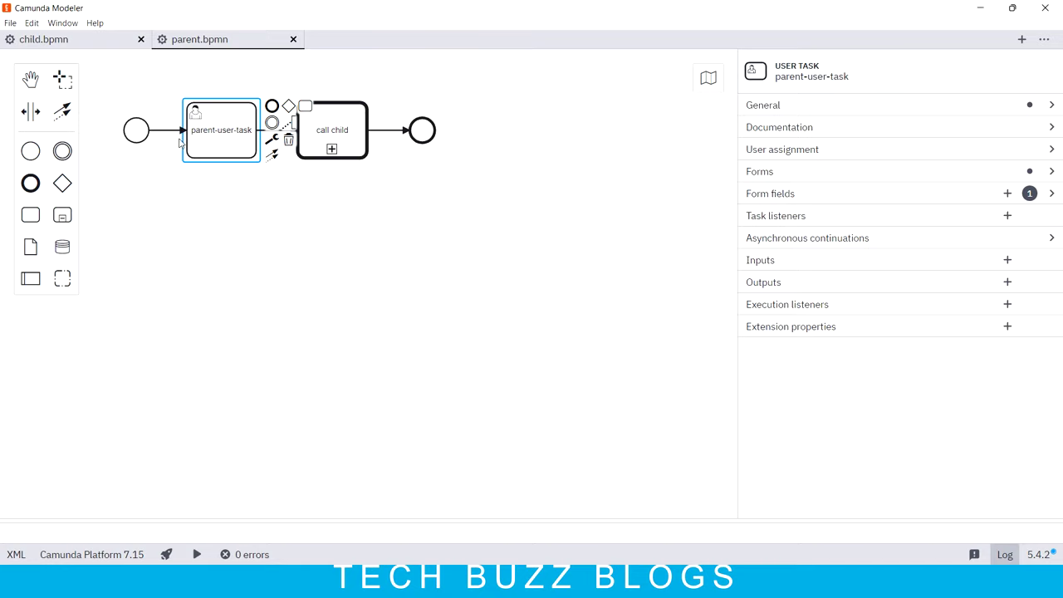
left_click(262, 217)
left_click(339, 130)
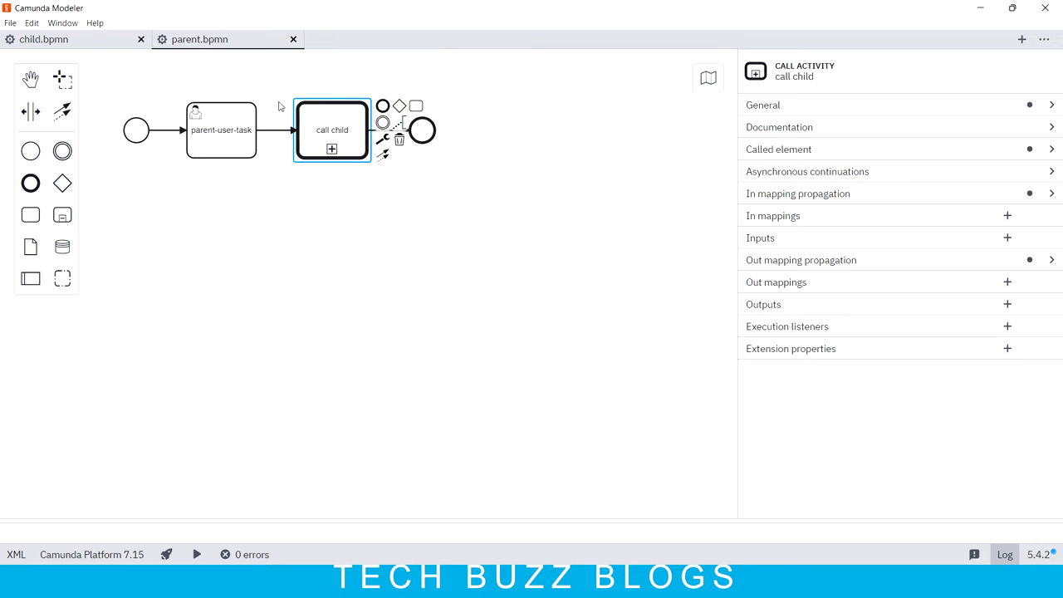
left_click(1051, 150)
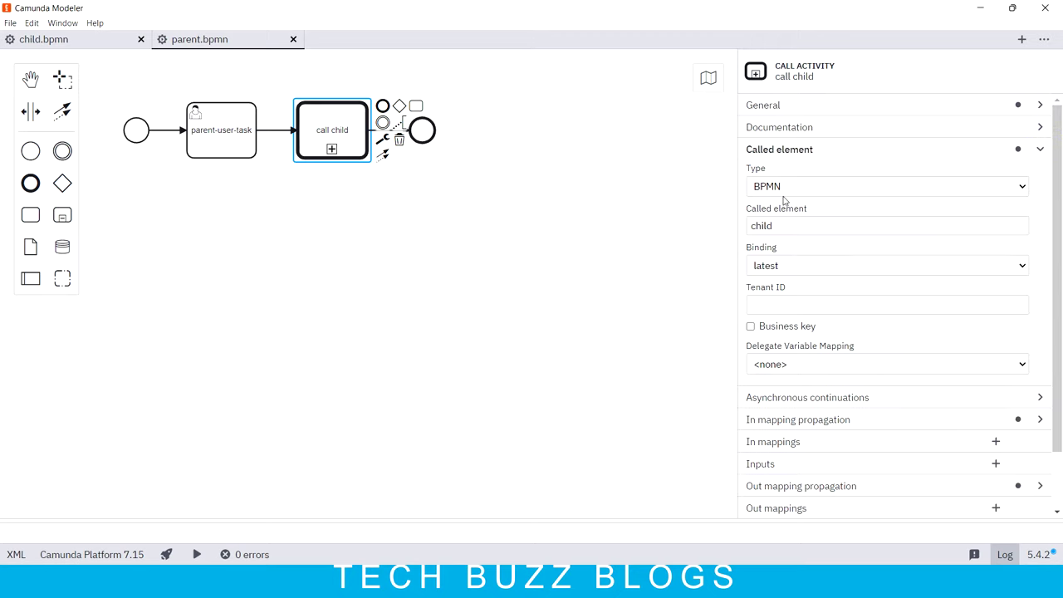
left_click(777, 222)
double_click(803, 222)
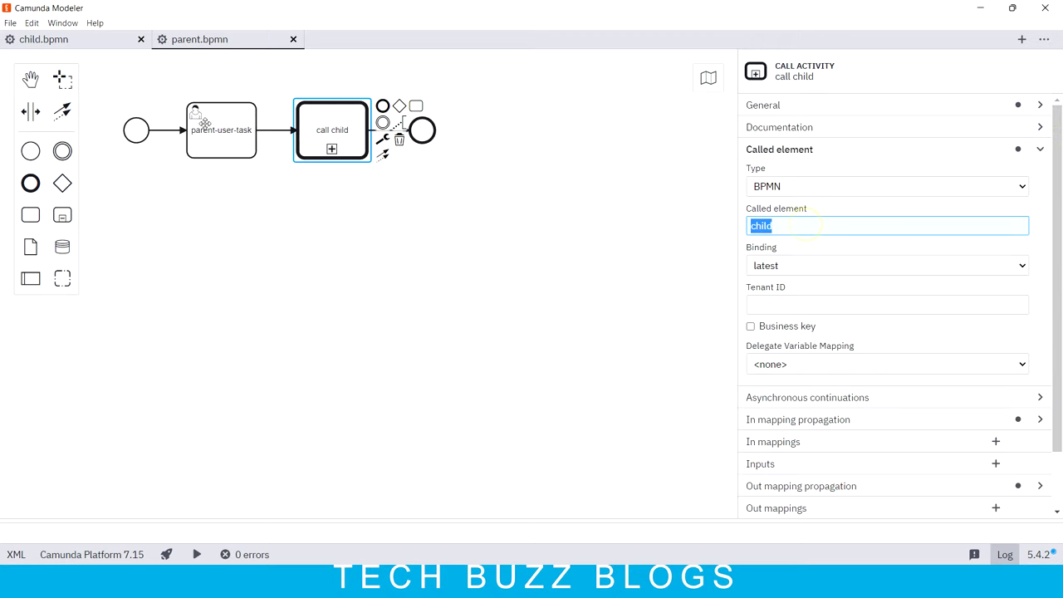
left_click(41, 38)
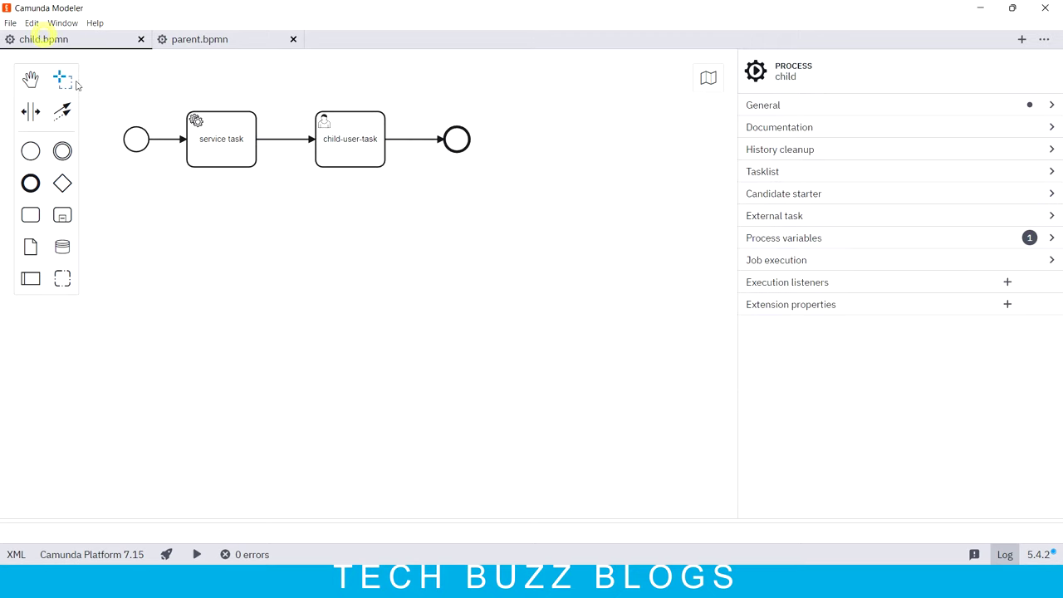
left_click(1053, 107)
double_click(761, 180)
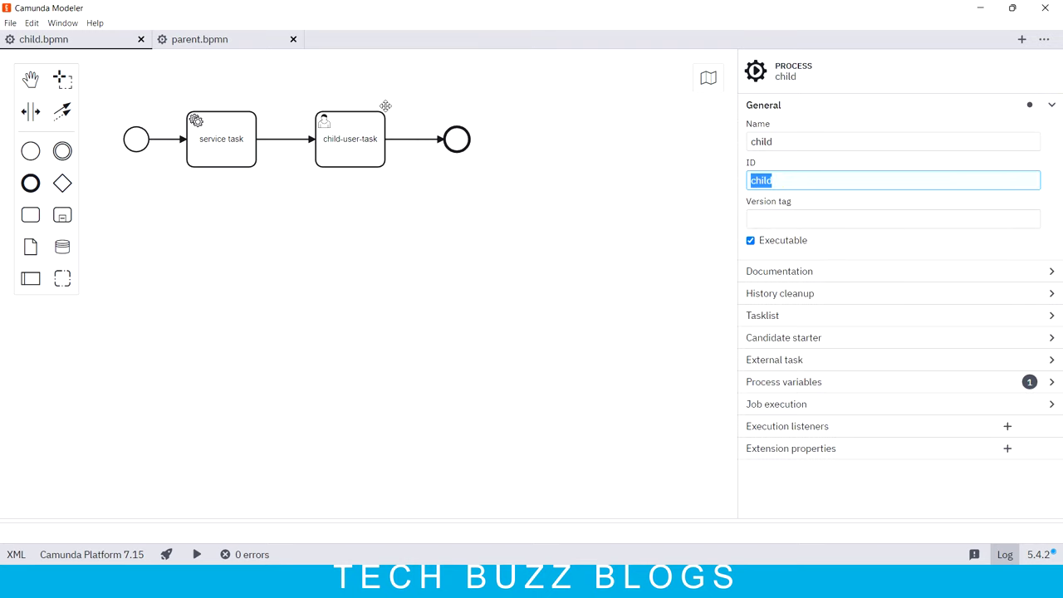
left_click(203, 43)
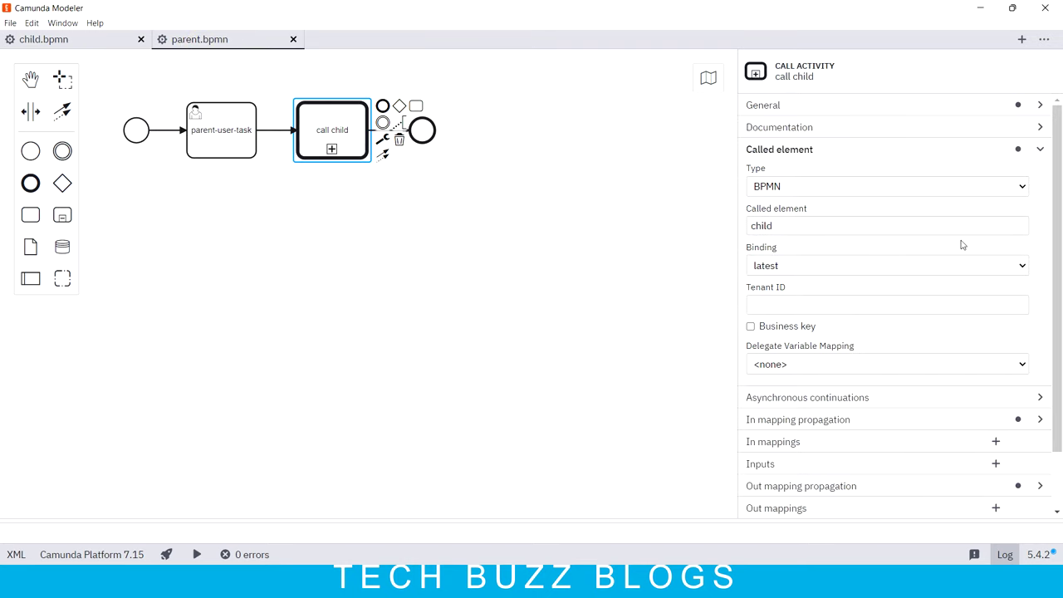
left_click(1040, 150)
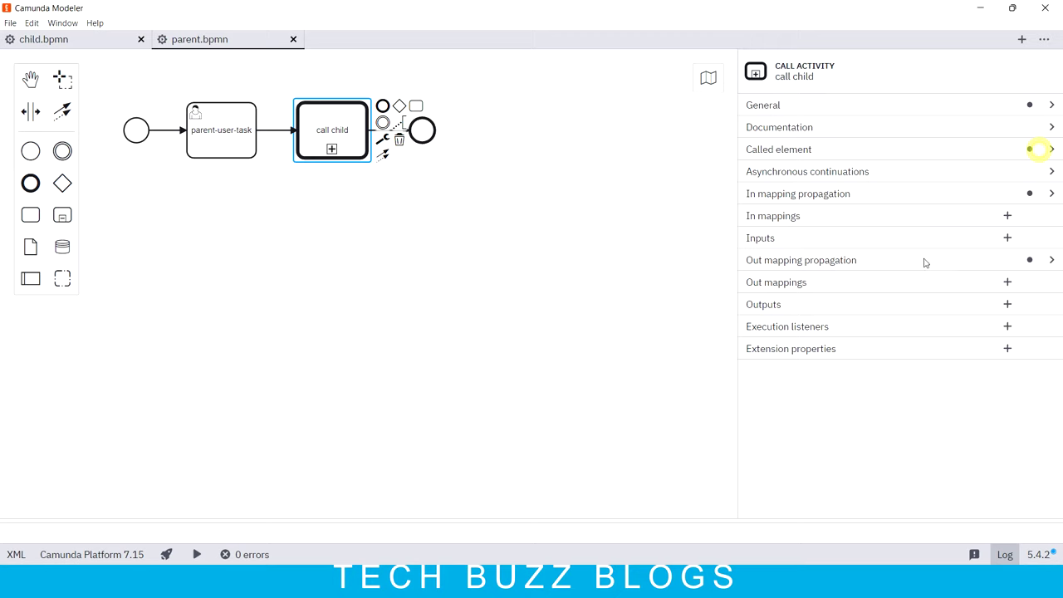
Step: Check call child's In and Out mapping propagation, both set to propagate all variables
left_click(1052, 261)
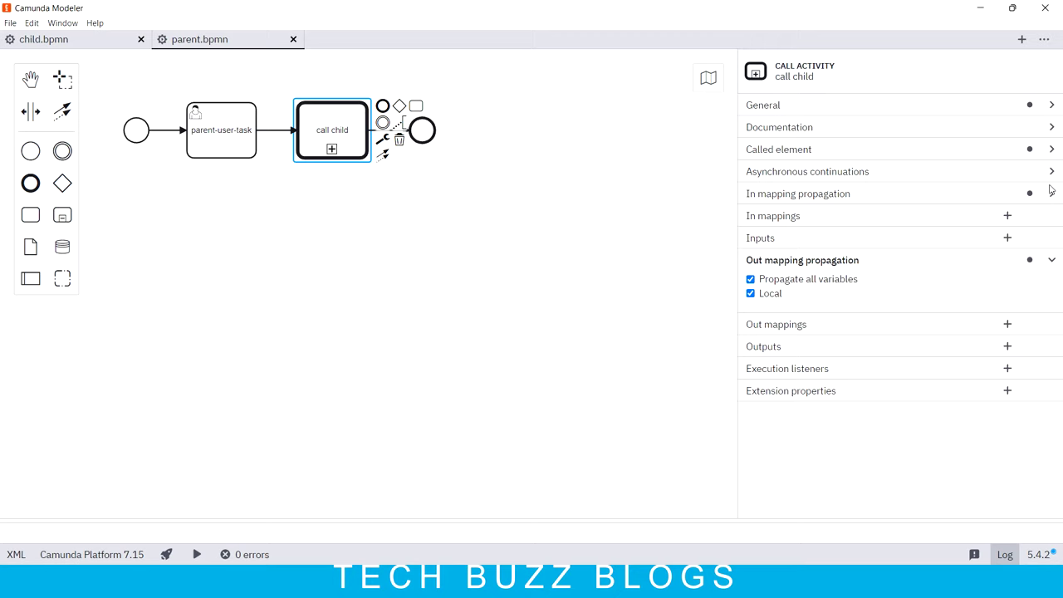
left_click(1050, 192)
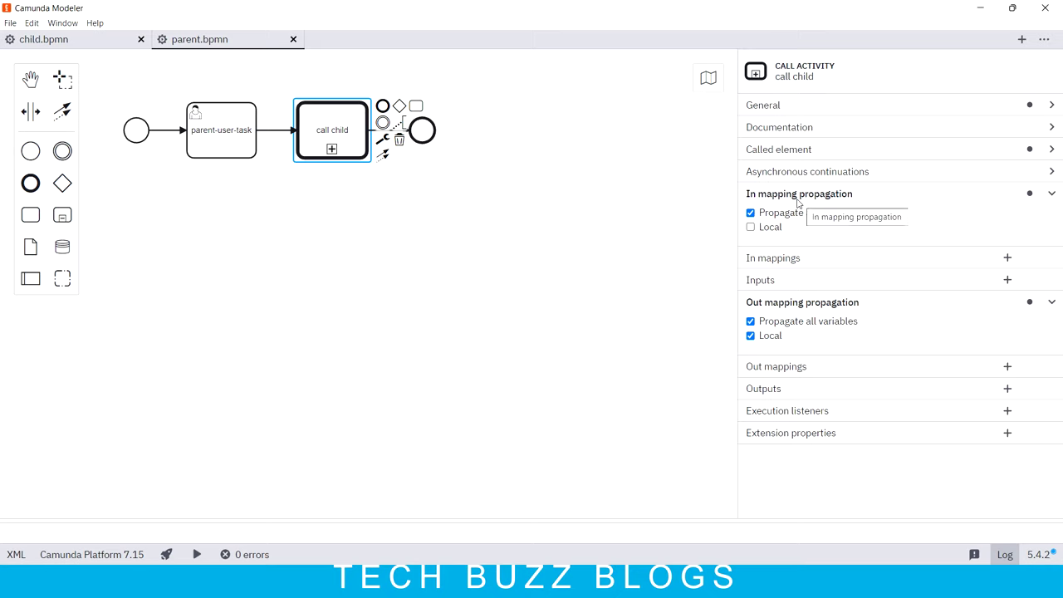
left_click(1052, 195)
left_click(1052, 260)
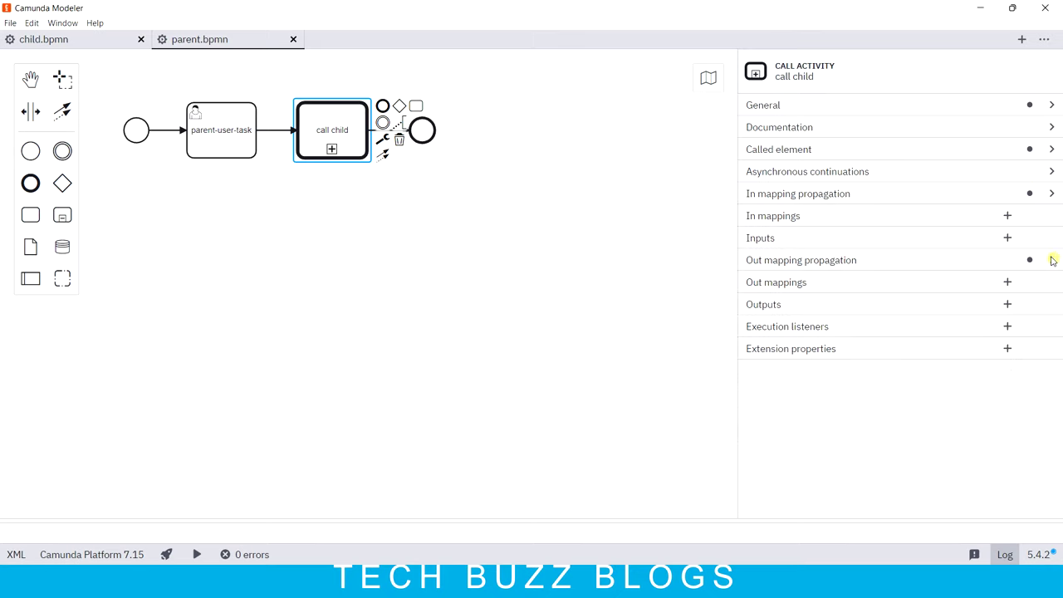
Step: In child.bpmn, check that the service task's implementation uses the Java class Testing
left_click(93, 43)
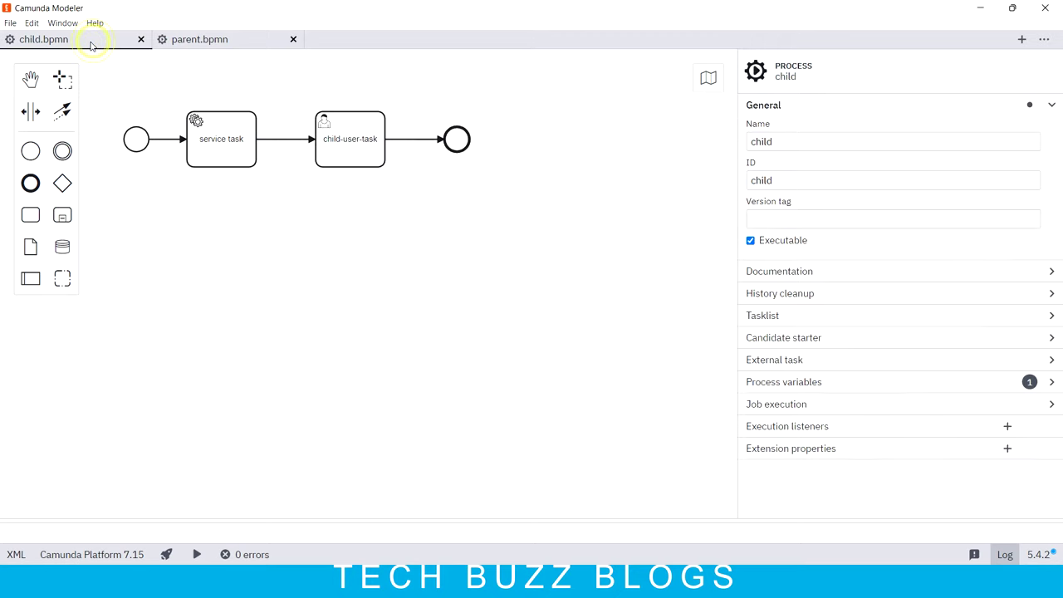
left_click(219, 137)
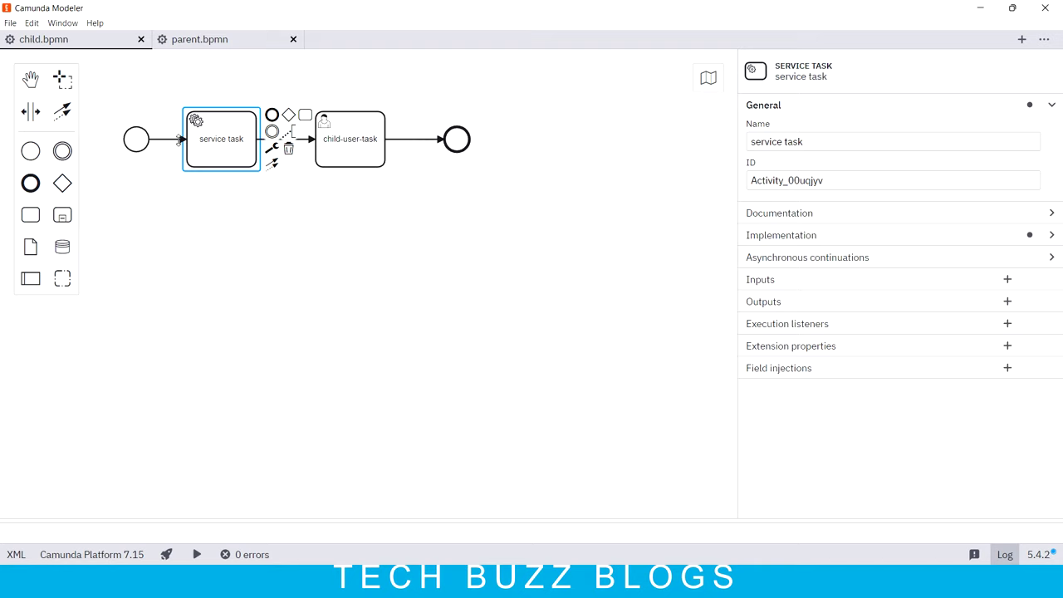
left_click(1052, 237)
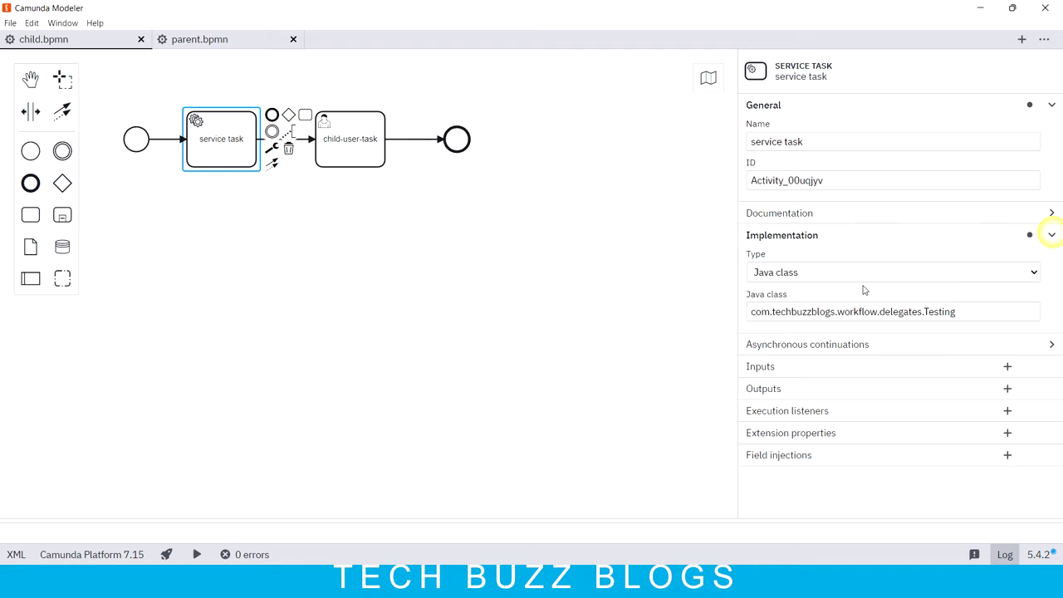
left_click_drag(924, 311, 959, 312)
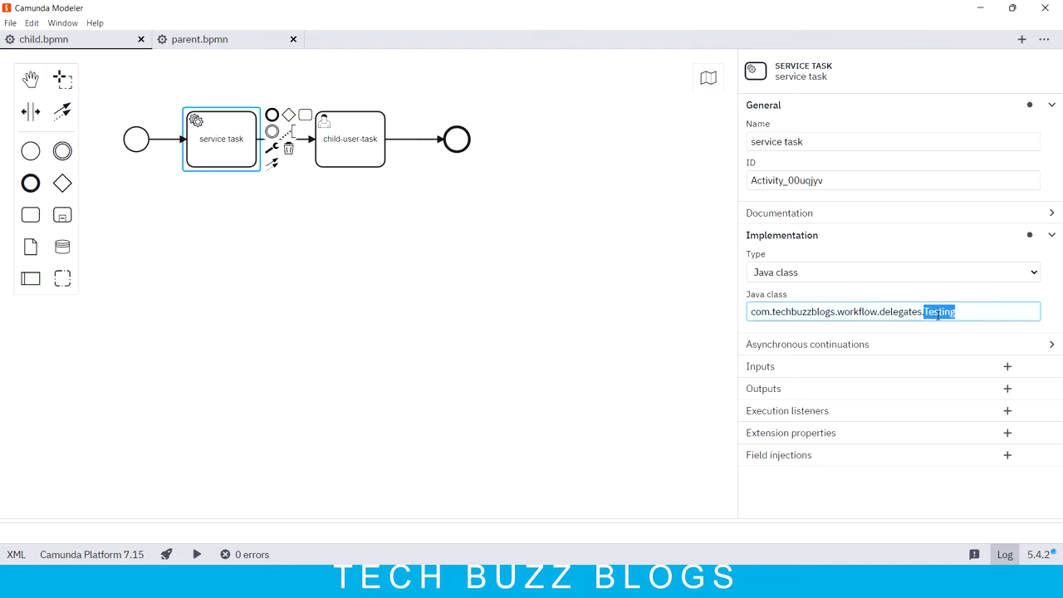
Step: Check the child-user-task's 'user' form field defaulting to ${userName}, then return to parent.bpmn
left_click(352, 140)
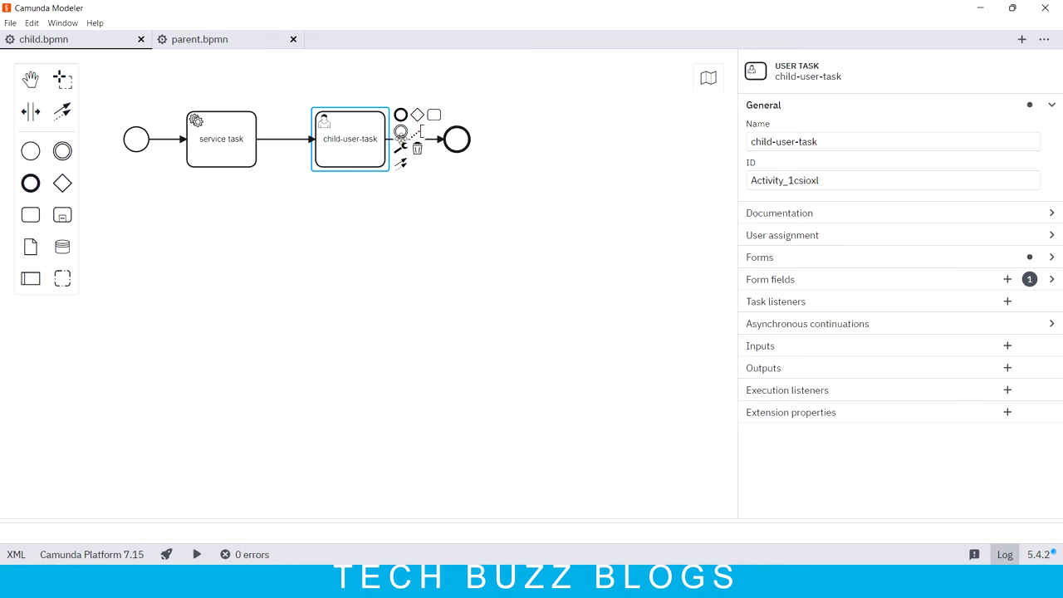
left_click(1052, 282)
left_click(751, 298)
double_click(775, 333)
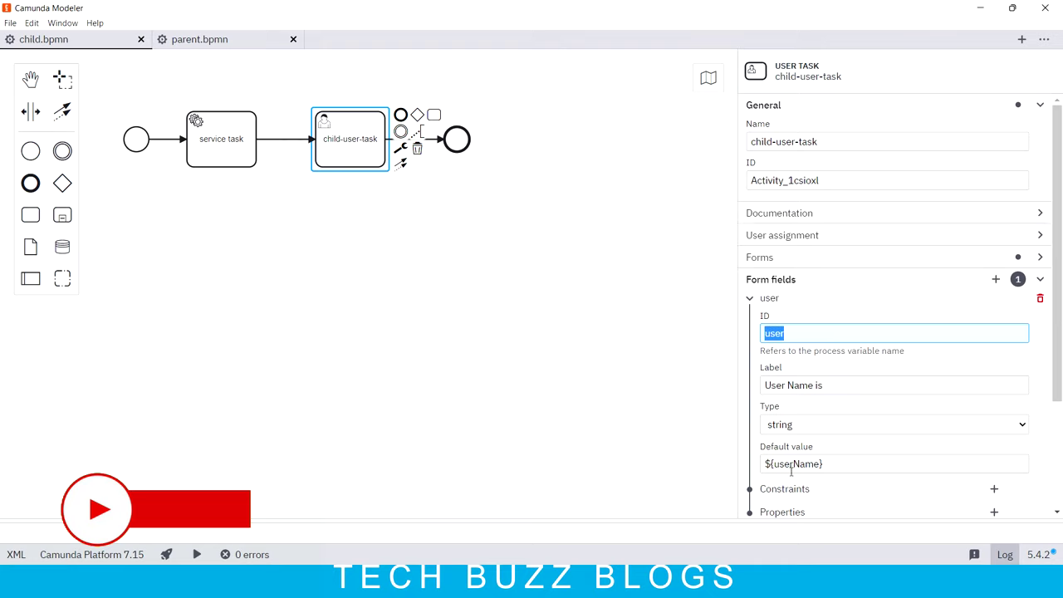
left_click_drag(773, 464, 822, 463)
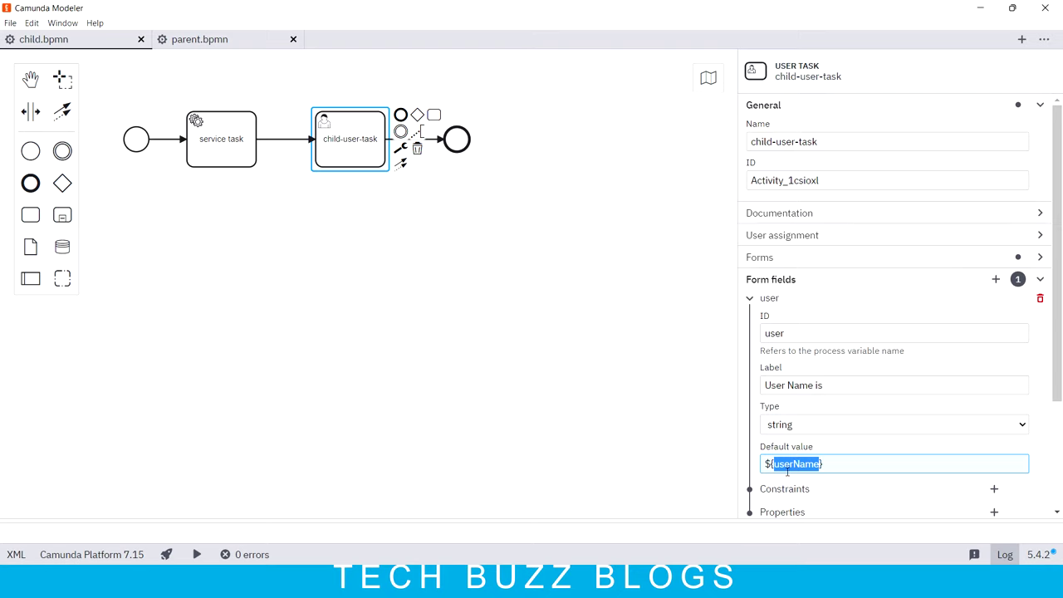
left_click(230, 39)
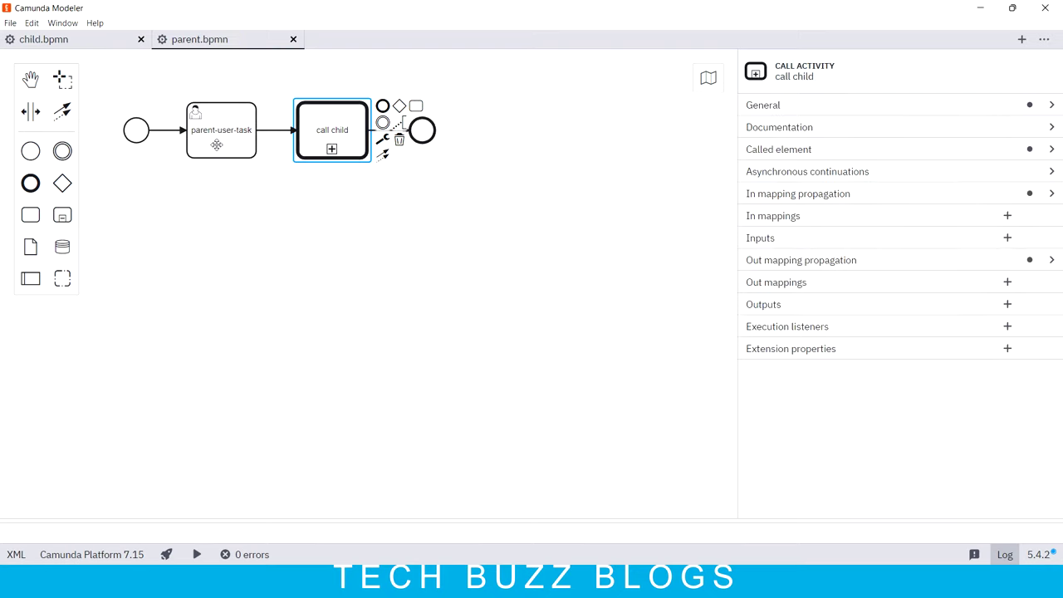
Step: Compare parent-user-task's userName form field with the child's ${userName} default, then collapse Form fields
left_click(227, 124)
left_click(1050, 194)
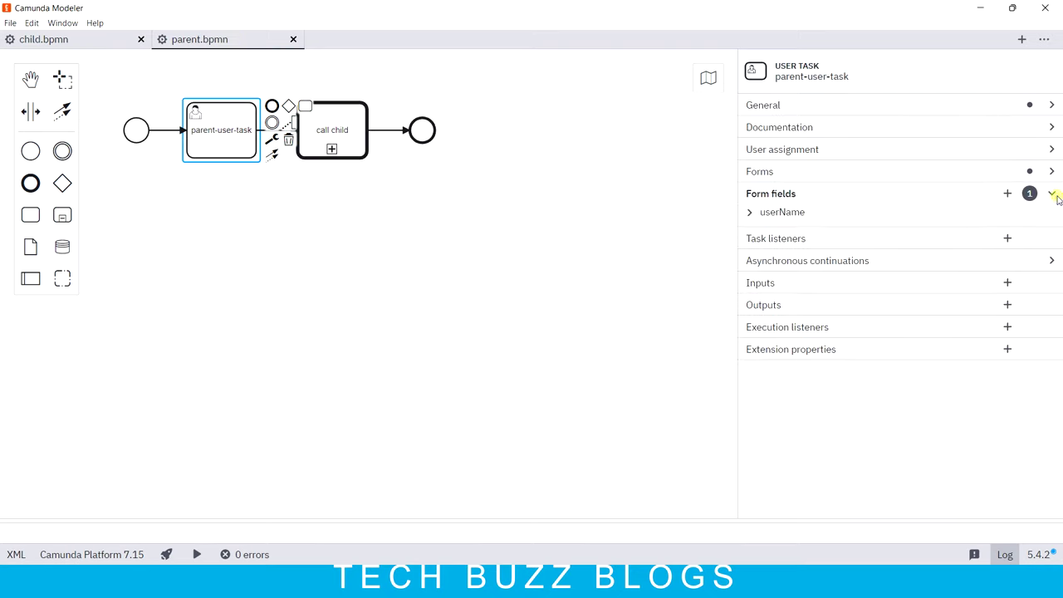
left_click(750, 214)
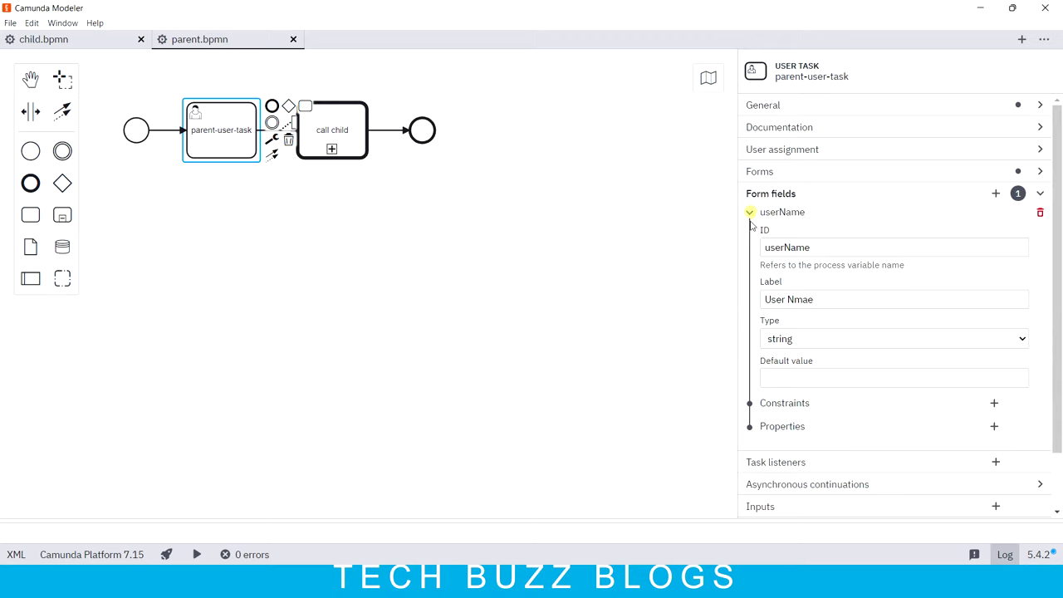
double_click(796, 247)
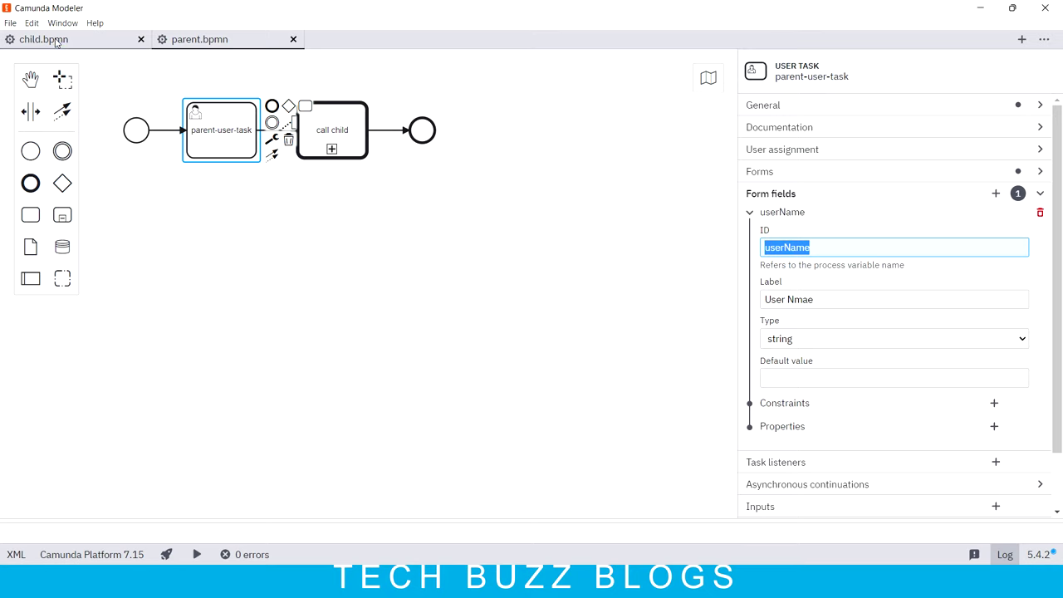
left_click(46, 39)
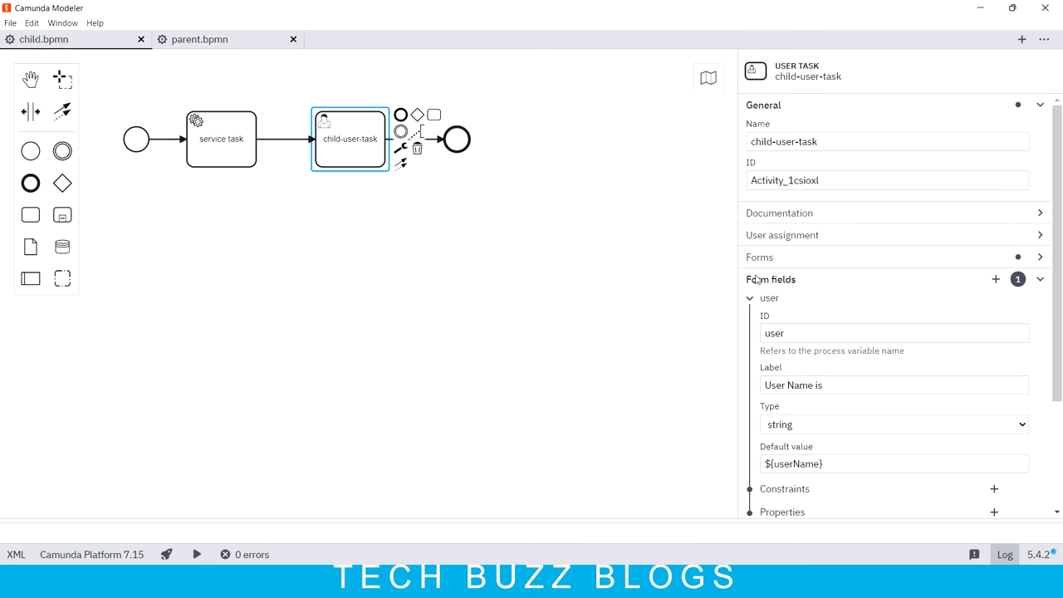
scroll(847, 423, "down", 1)
double_click(800, 395)
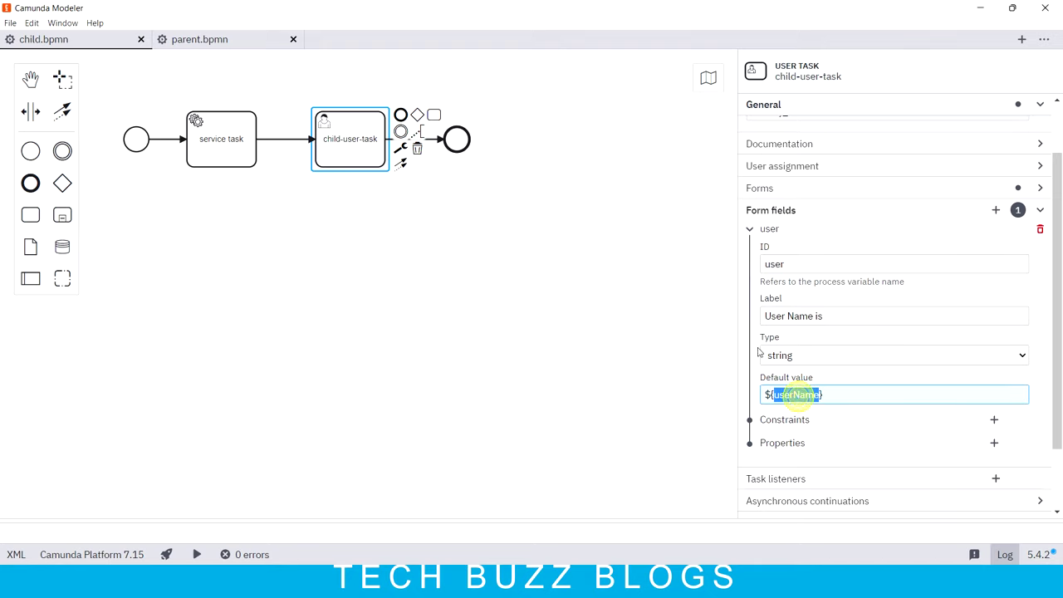
left_click(227, 40)
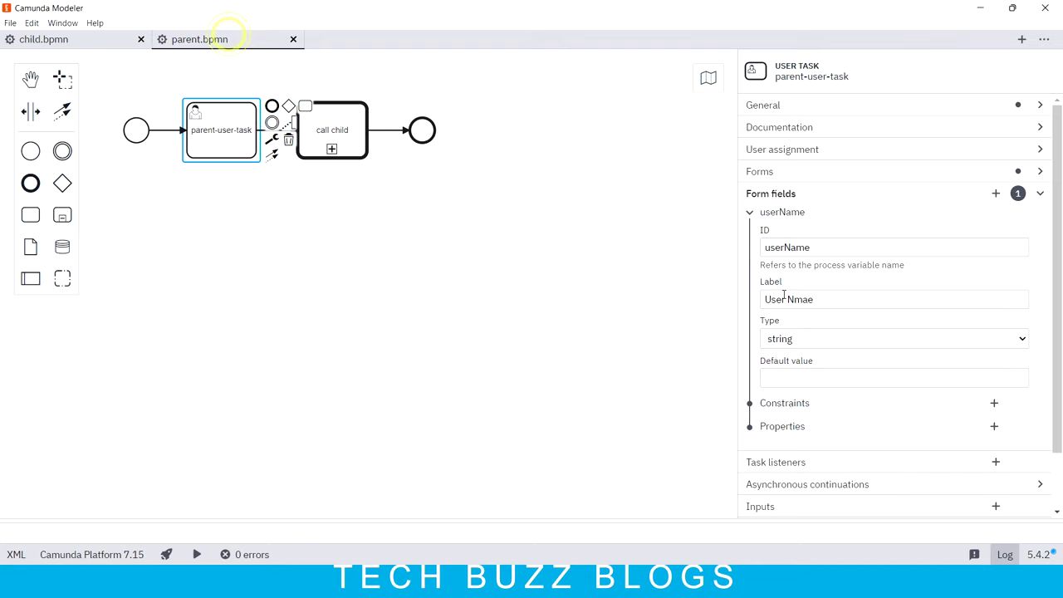
left_click(1039, 195)
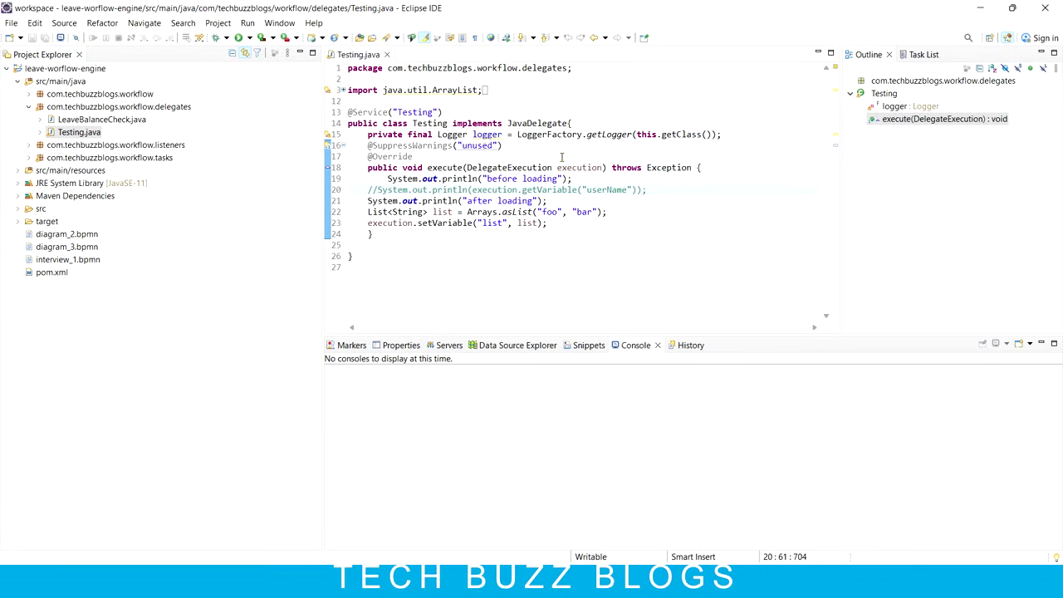
Step: In Testing.java, delete lines 21-23, uncomment the userName println on line 20, and save
left_click(561, 157)
left_click_drag(561, 221, 323, 197)
key("Delete")
left_click(378, 189)
key("Delete")
key("Delete")
key("BackSpace")
key("BackSpace")
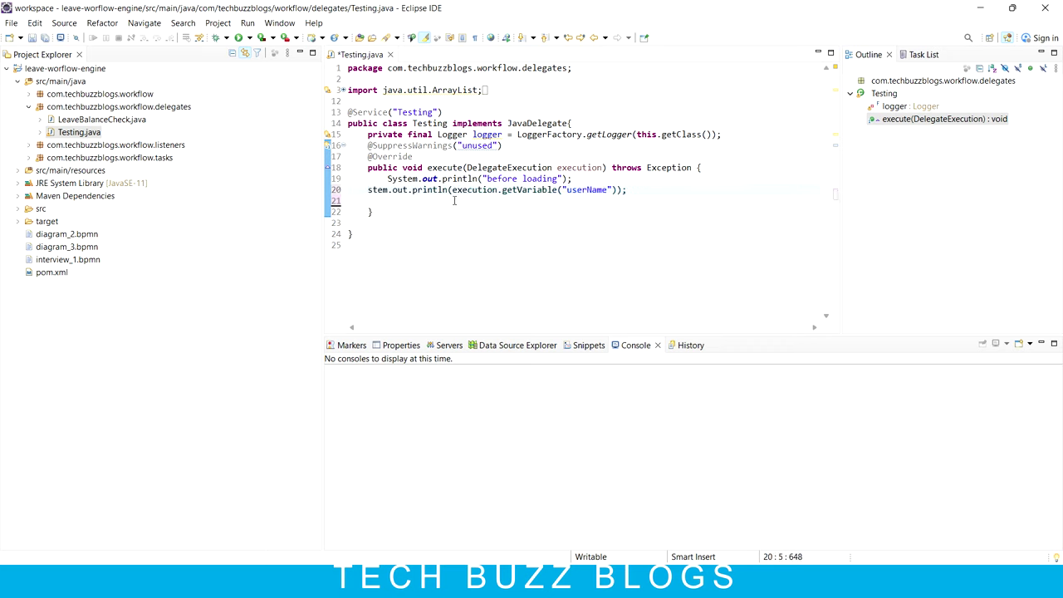
type("Sy")
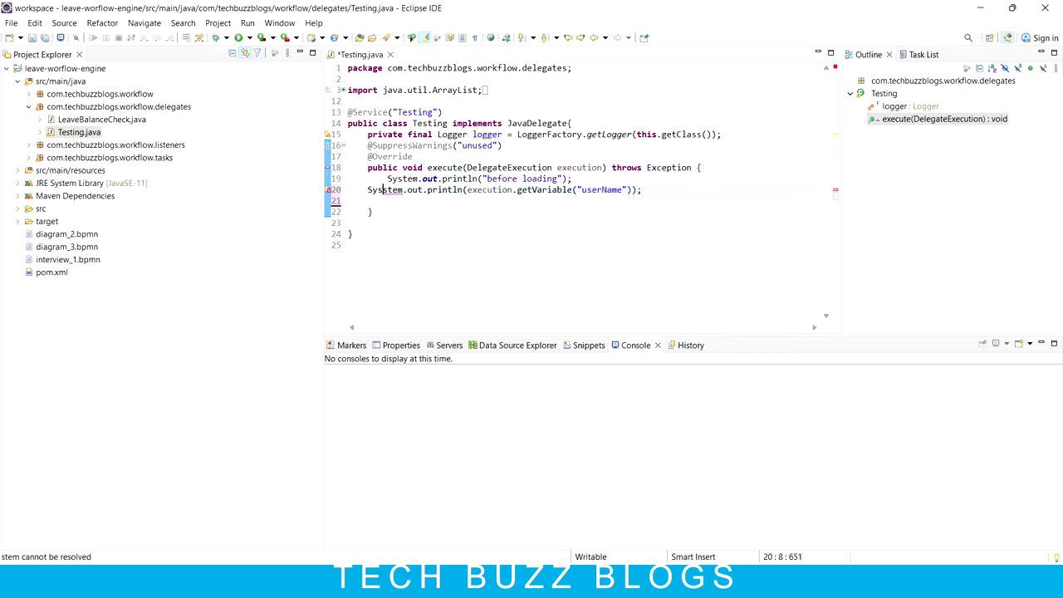
key("ctrl+s")
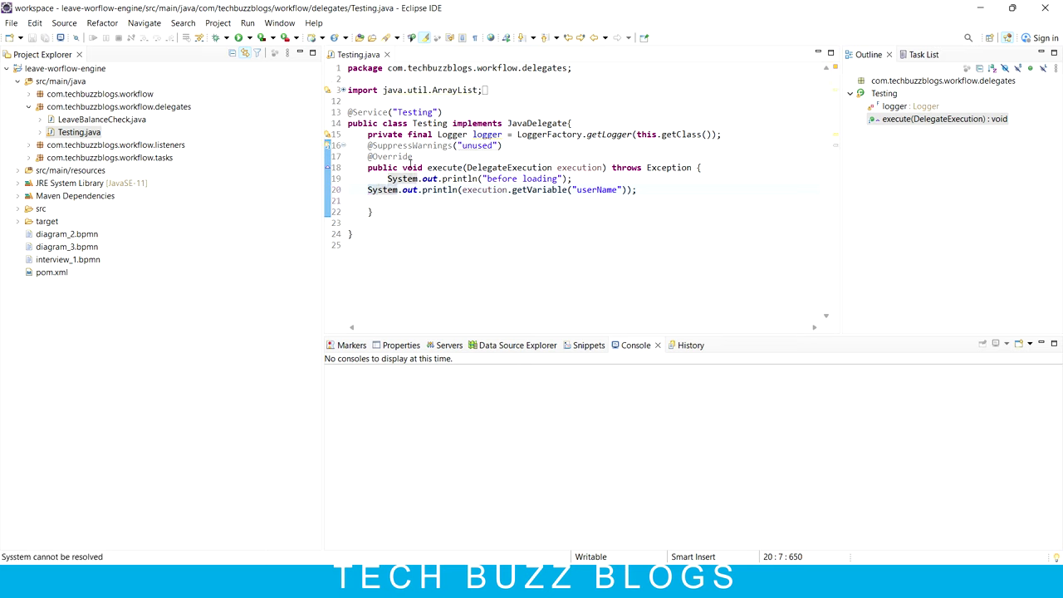
Step: Replace the 'before loading' message with 'Inside testing class..' and save
double_click(526, 181)
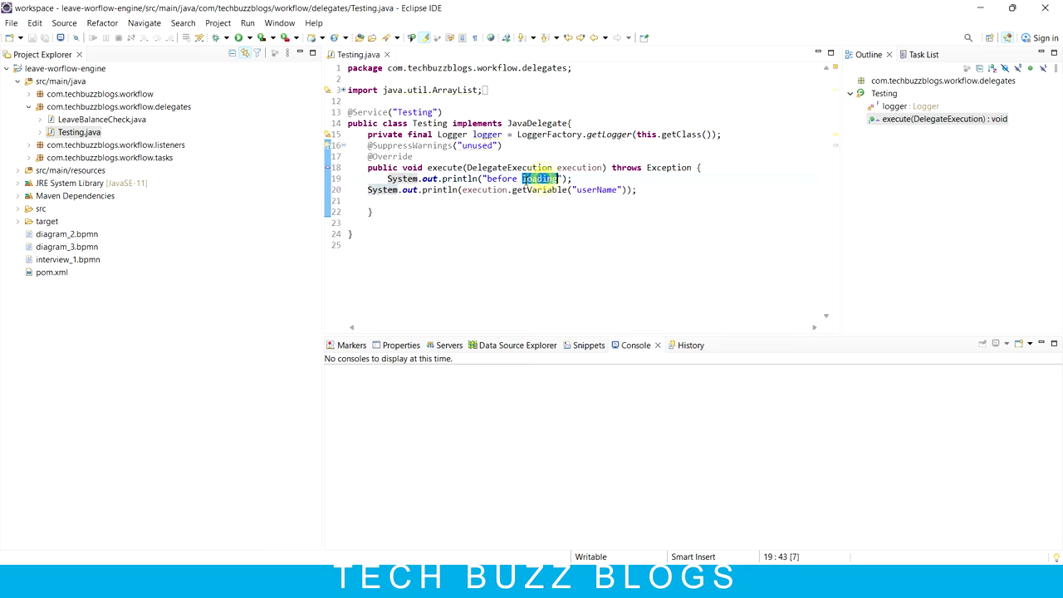
left_click_drag(487, 179, 557, 179)
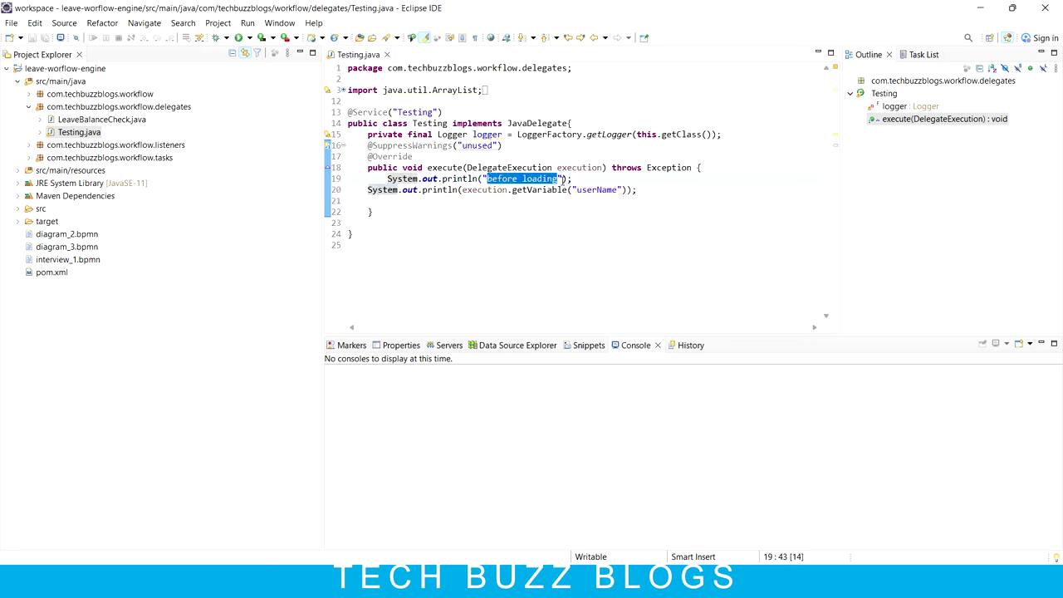
type("0")
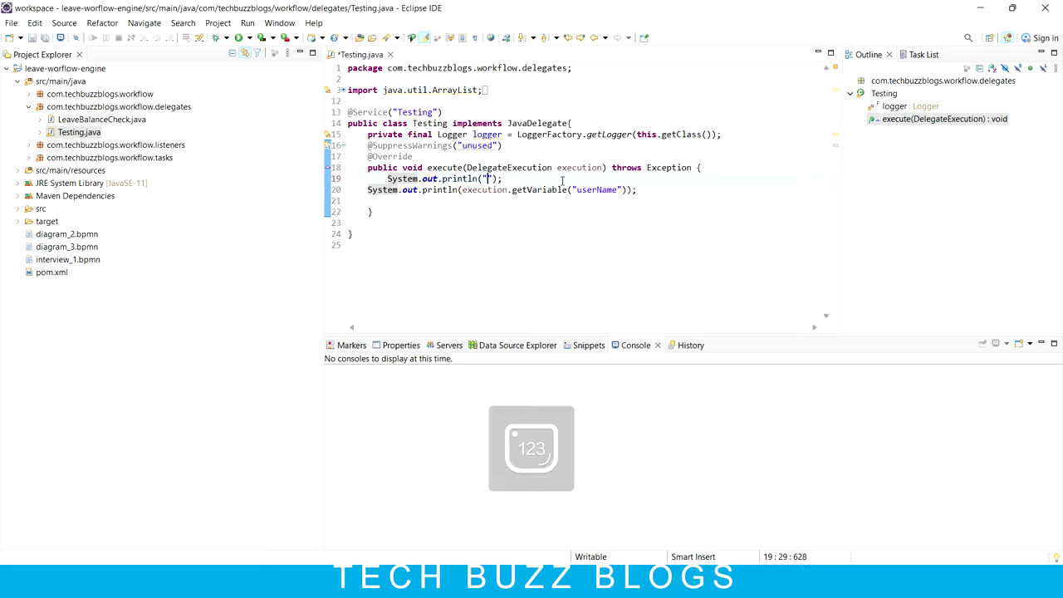
type("Inside testing class..")
key("ctrl+s")
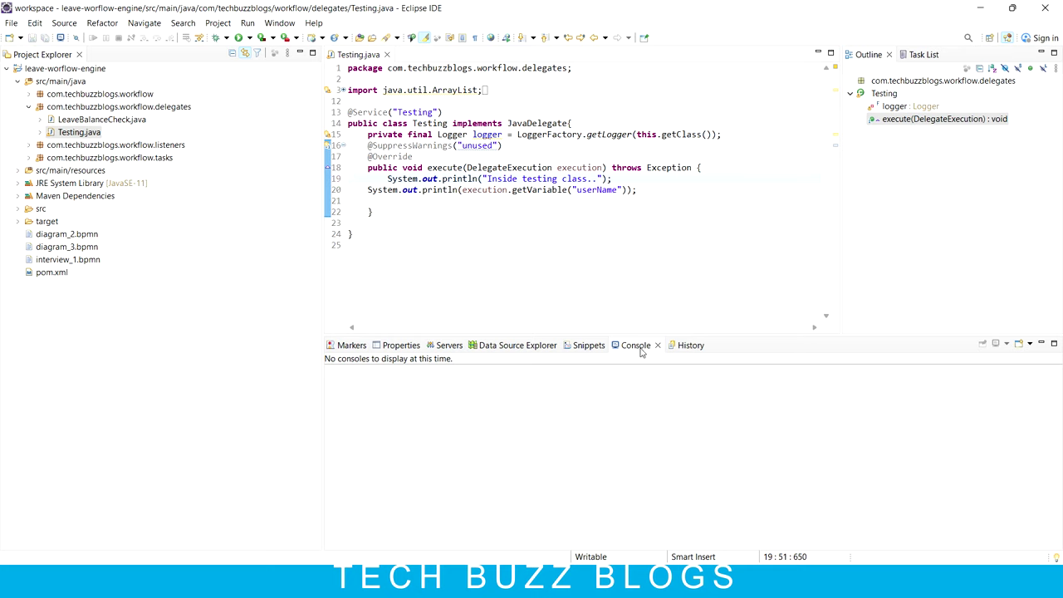
key("alt+Tab")
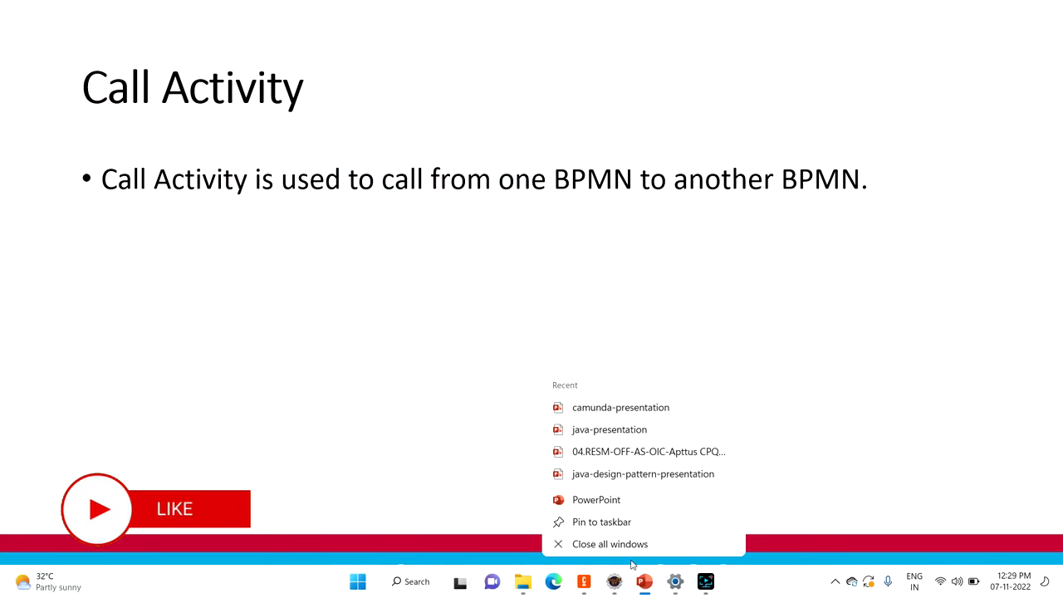
left_click(624, 543)
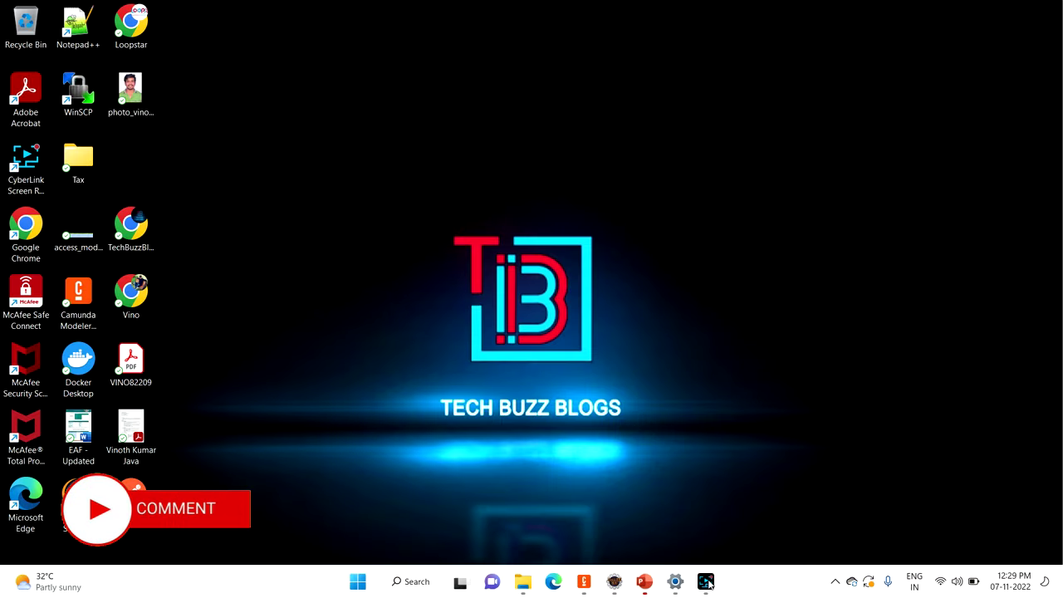
left_click(645, 581)
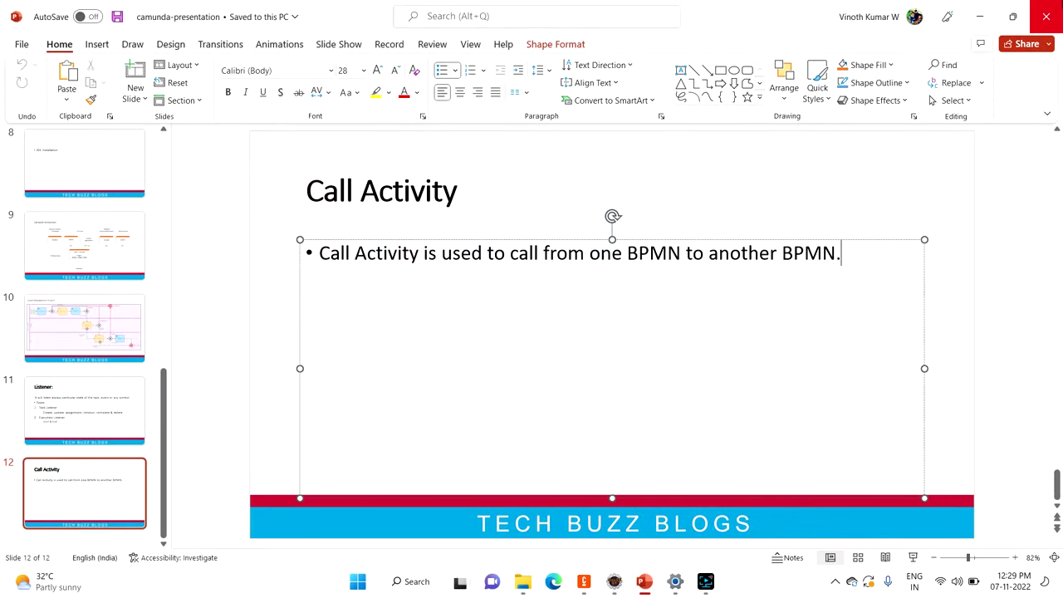
left_click(1052, 7)
left_click(599, 581)
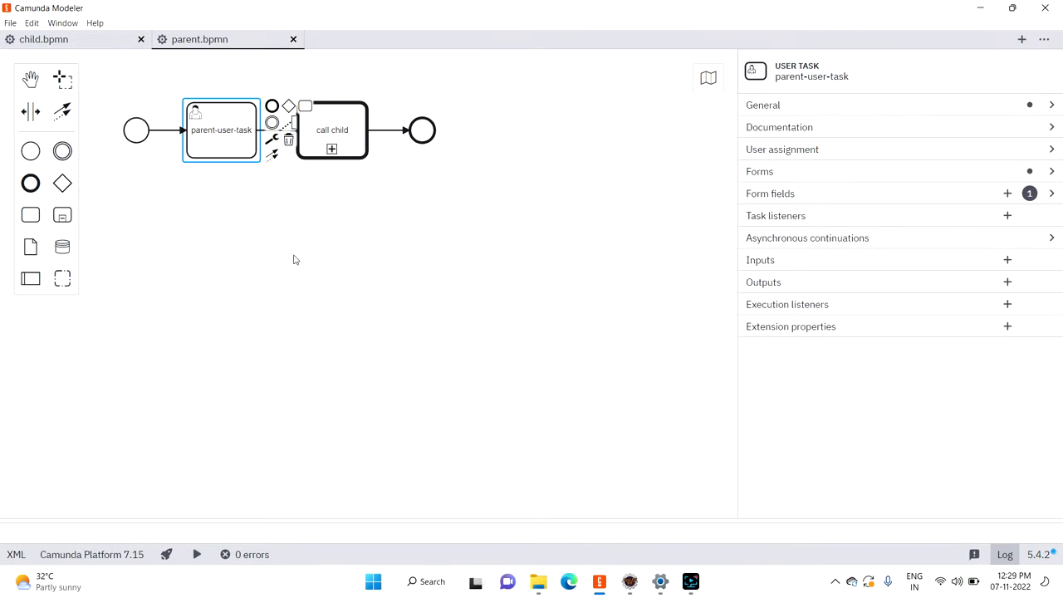
left_click(310, 217)
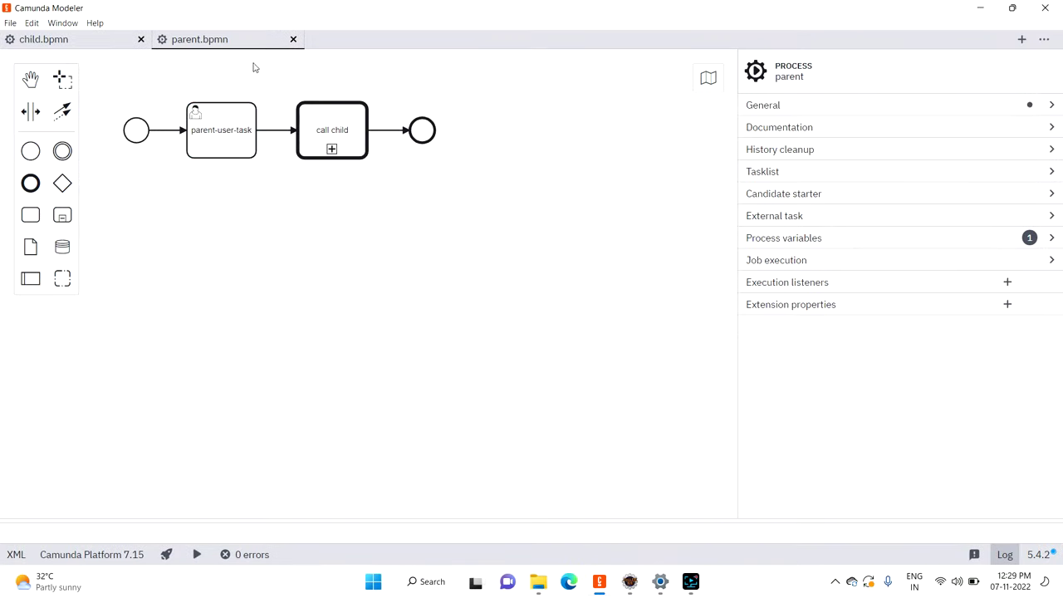
left_click(630, 582)
left_click_drag(487, 179, 596, 178)
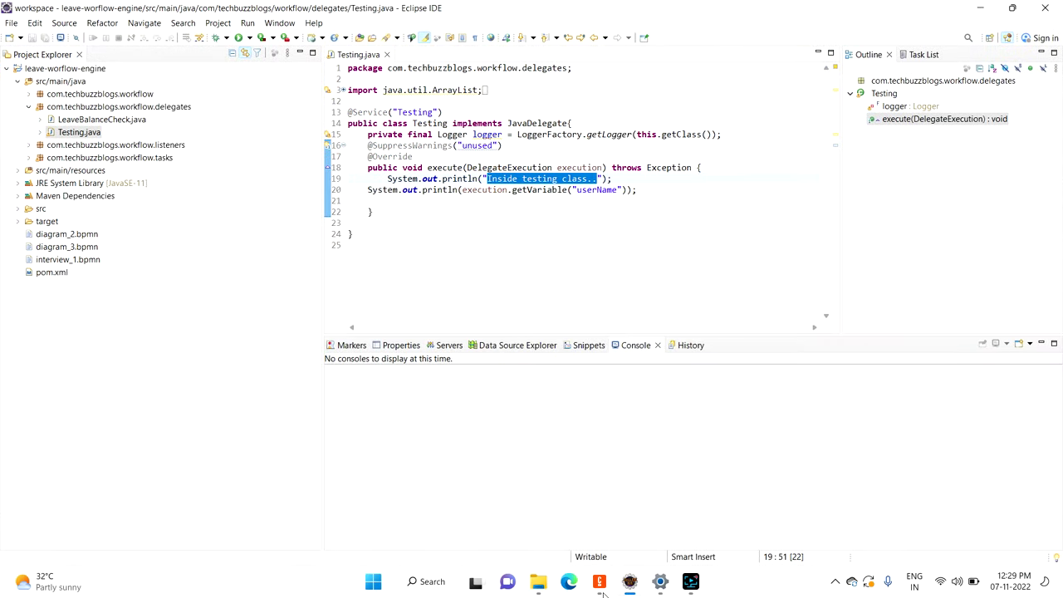
left_click(600, 583)
left_click(65, 40)
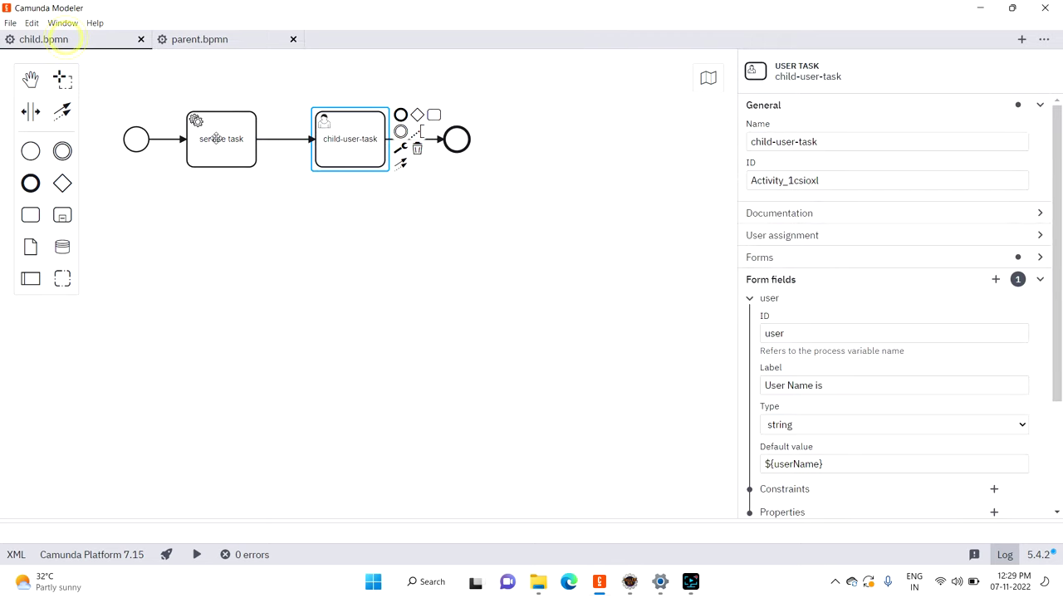
left_click(215, 139)
left_click(921, 311)
double_click(935, 311)
left_click(630, 581)
left_click(573, 167)
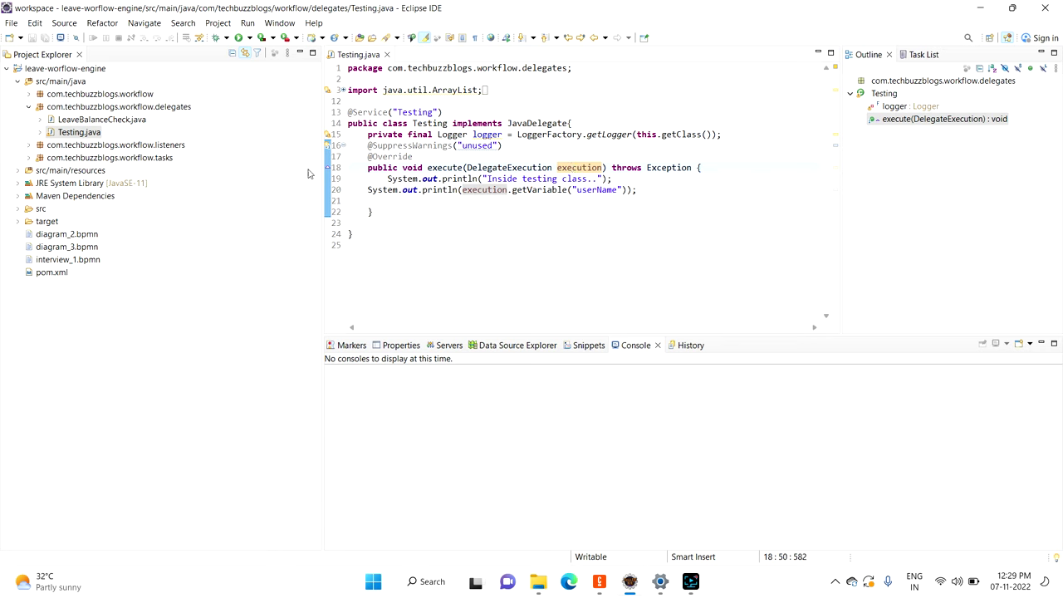
Step: Launch Application (1) from the Run menu and load localhost:8080 in Chrome
left_click(251, 39)
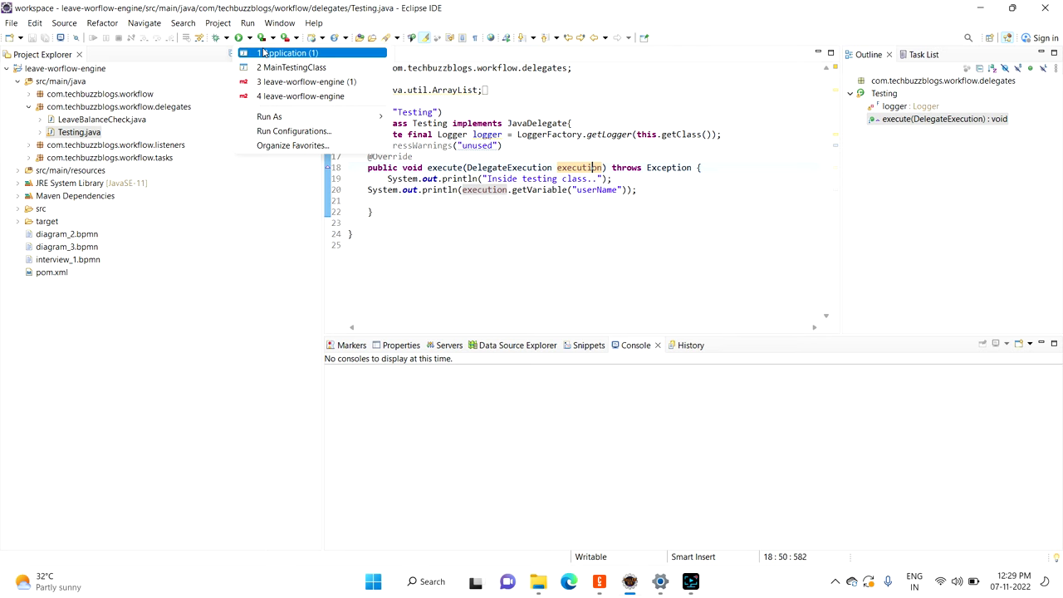
left_click(264, 52)
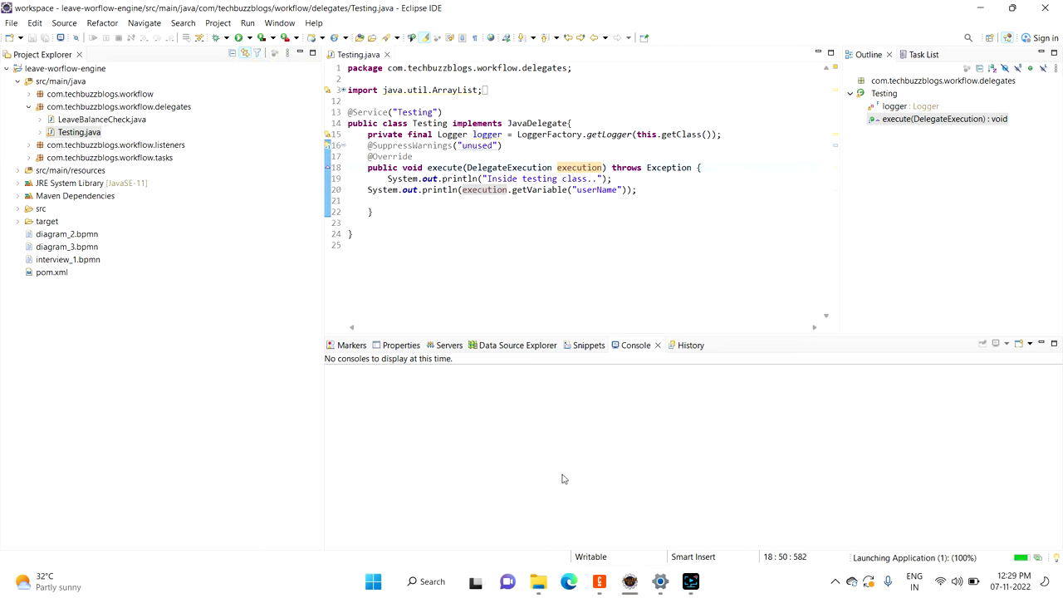
key("super+d")
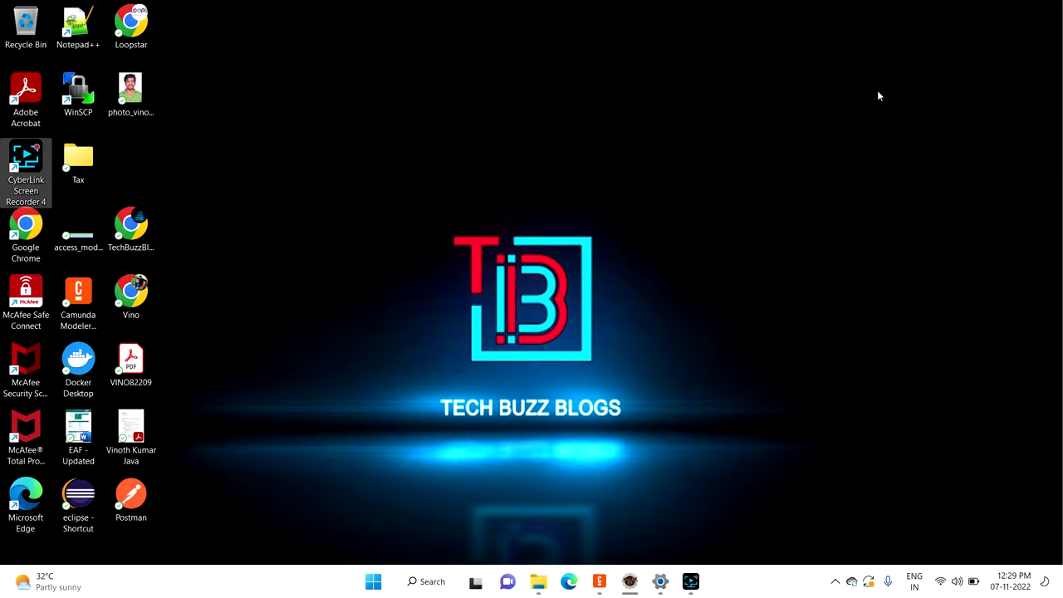
double_click(144, 260)
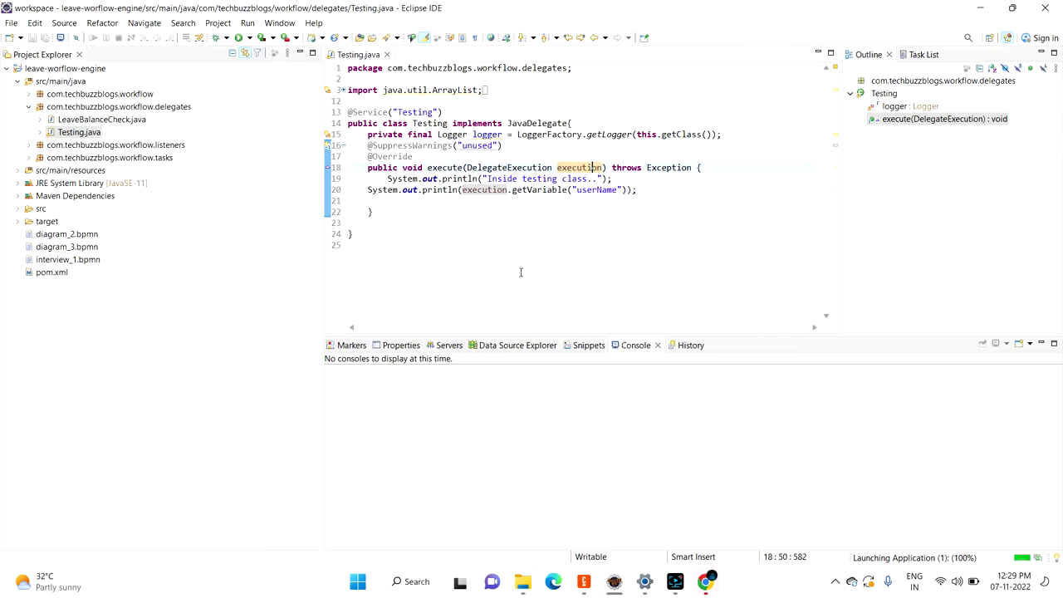
left_click(706, 584)
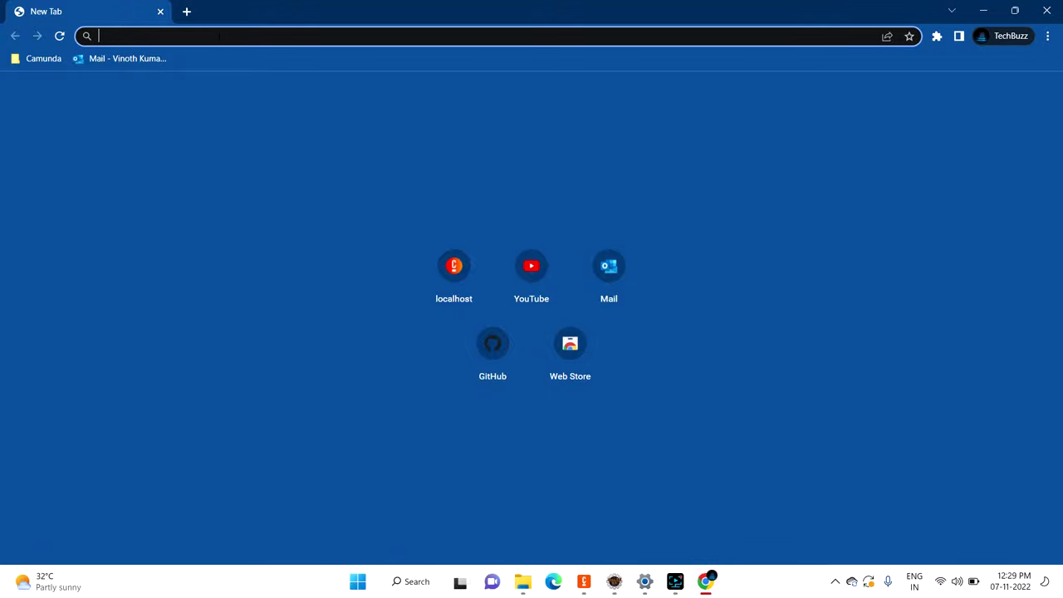
left_click(216, 34)
type("local")
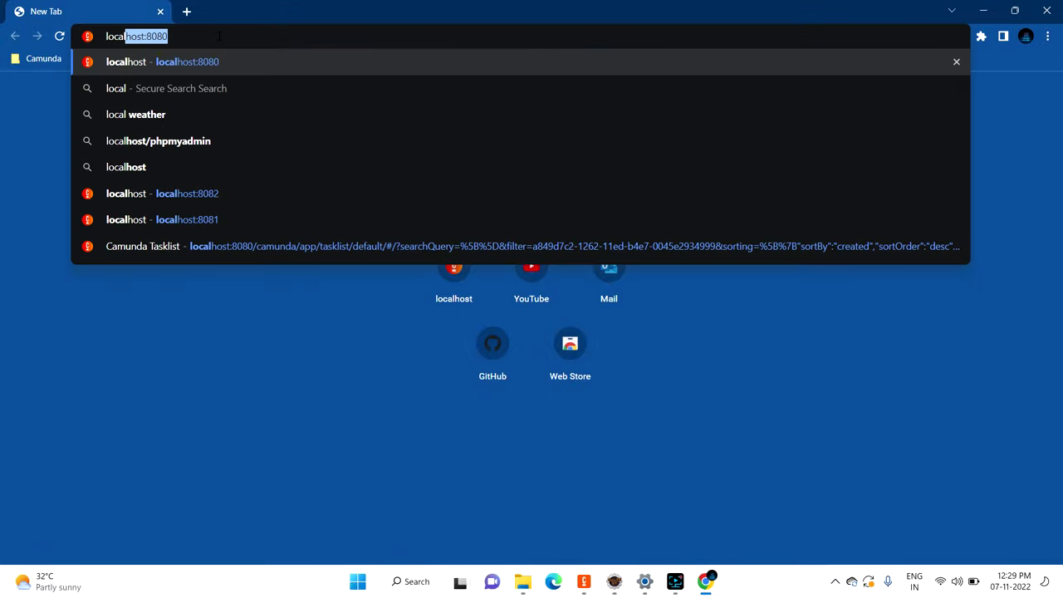
type("host:8080")
key("Return")
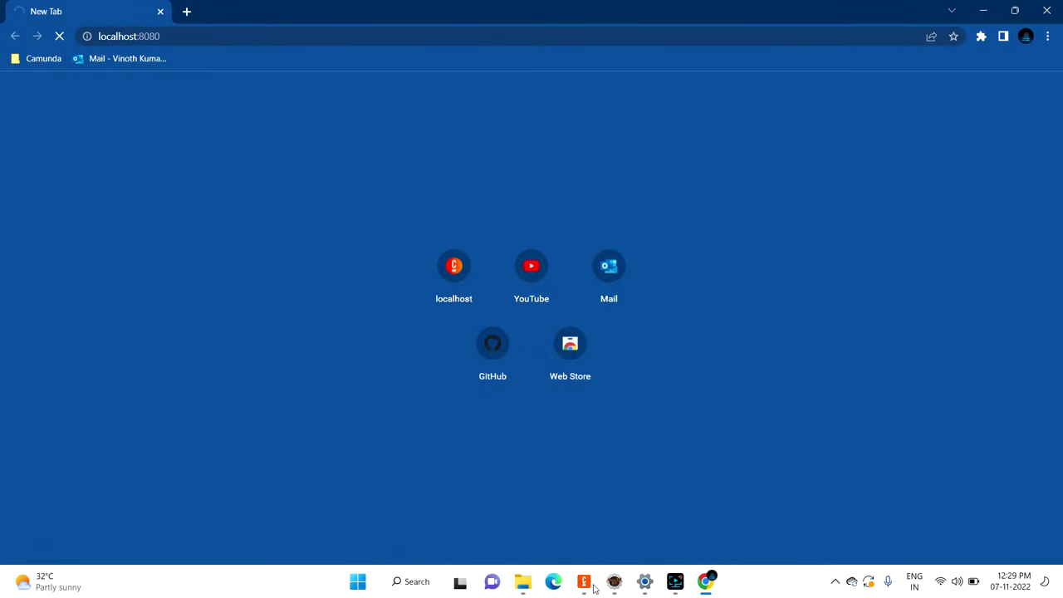
Step: Watch the Eclipse startup log while the localhost page still refuses the connection
left_click(614, 581)
left_click_drag(598, 544, 742, 554)
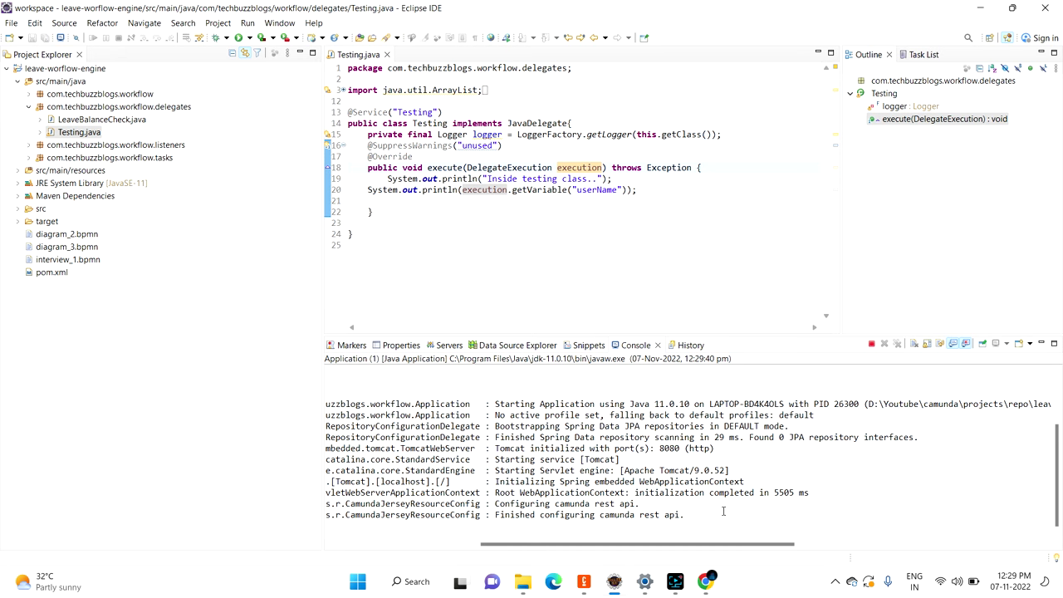
left_click_drag(740, 421, 332, 398)
left_click(585, 480)
left_click(705, 581)
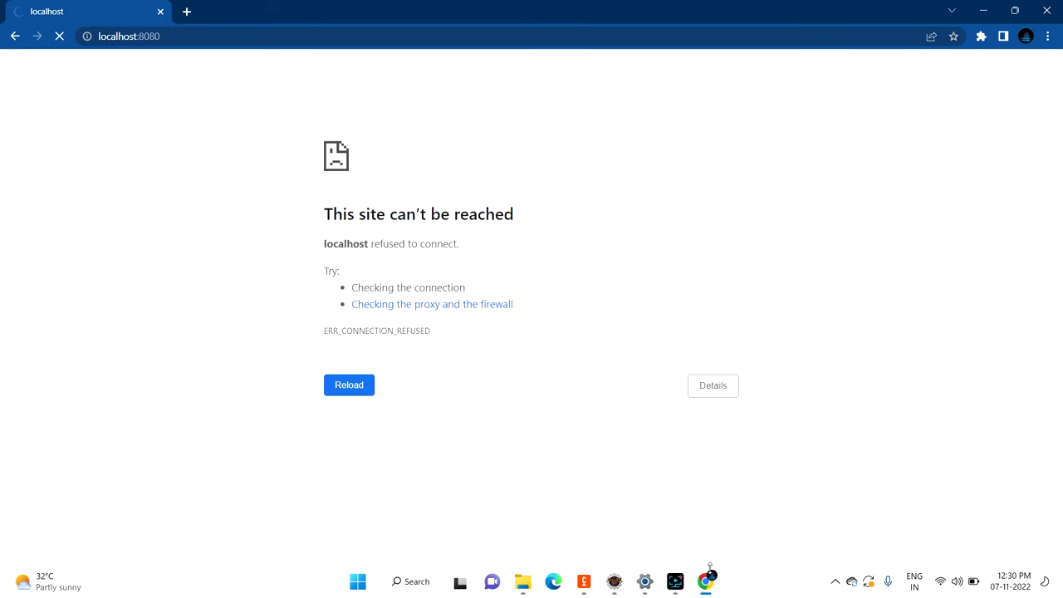
left_click(707, 579)
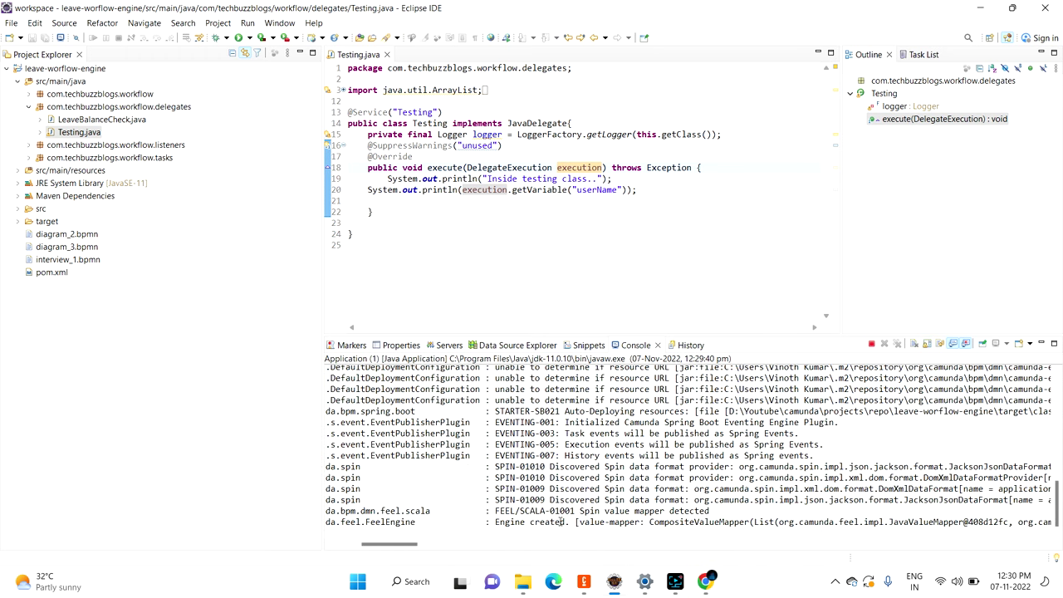
scroll(611, 422, "up", 1)
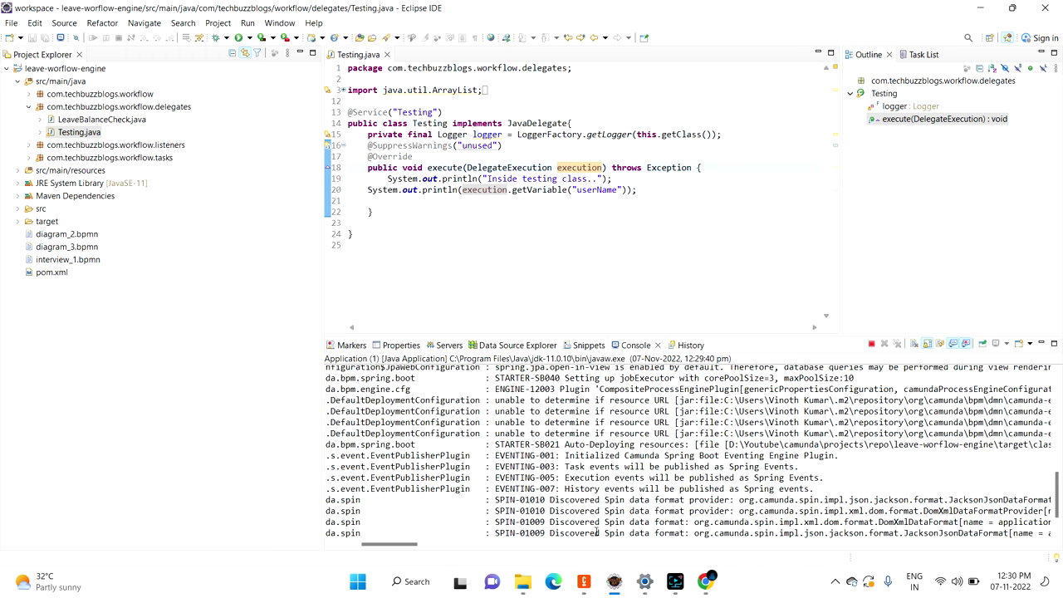
left_click(705, 581)
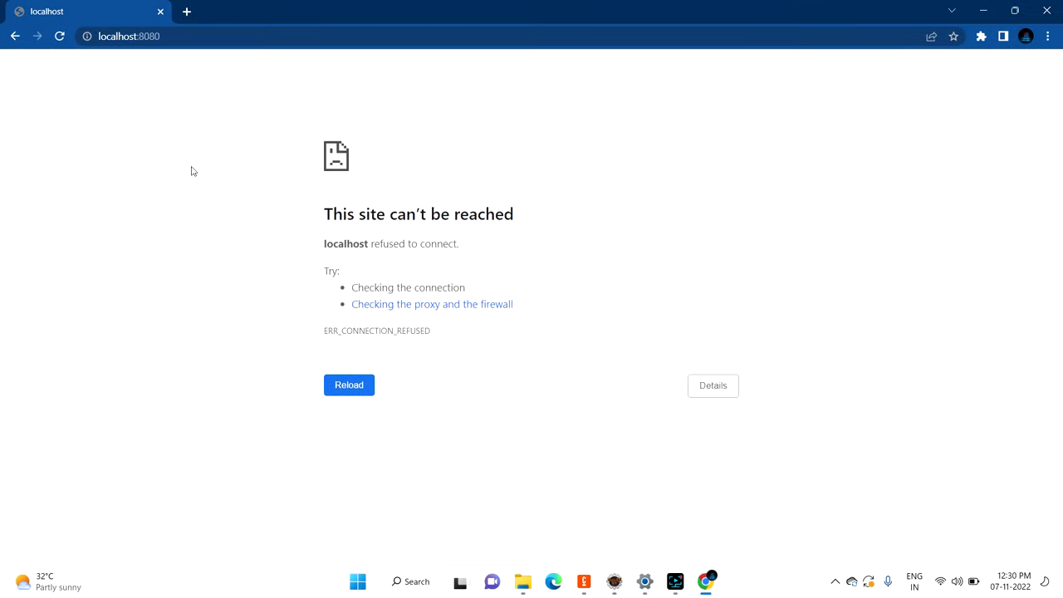
Step: Log in to Camunda Web Apps with the demo username and password
left_click(200, 33)
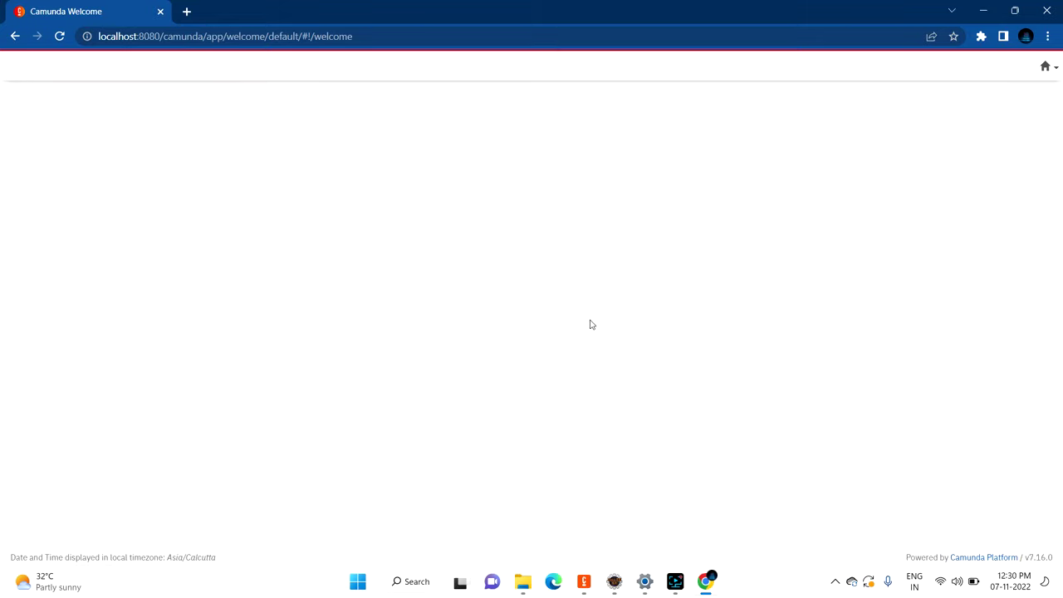
type("admin")
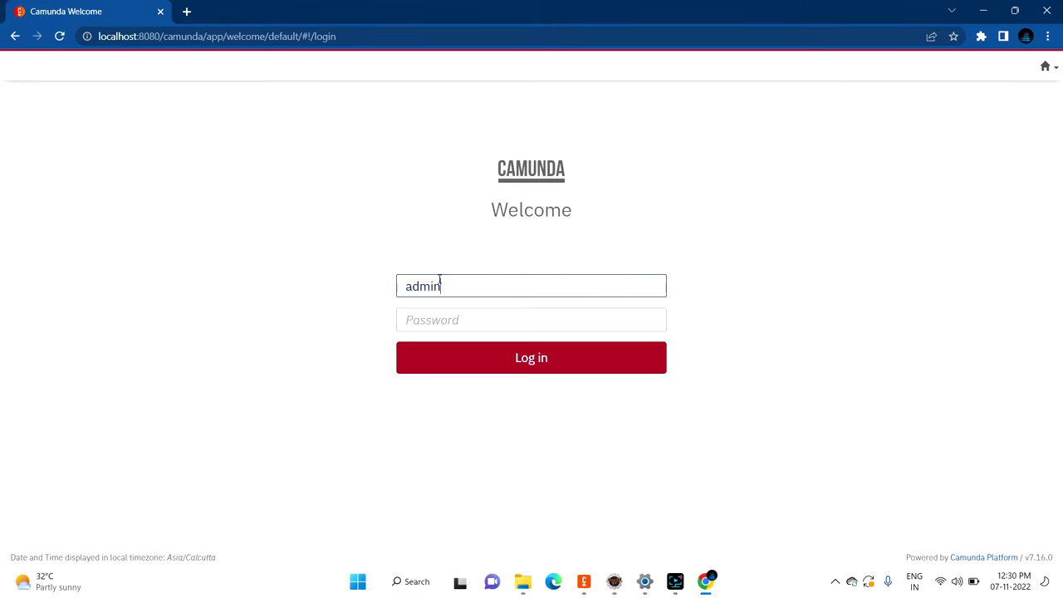
key("Tab")
type("a")
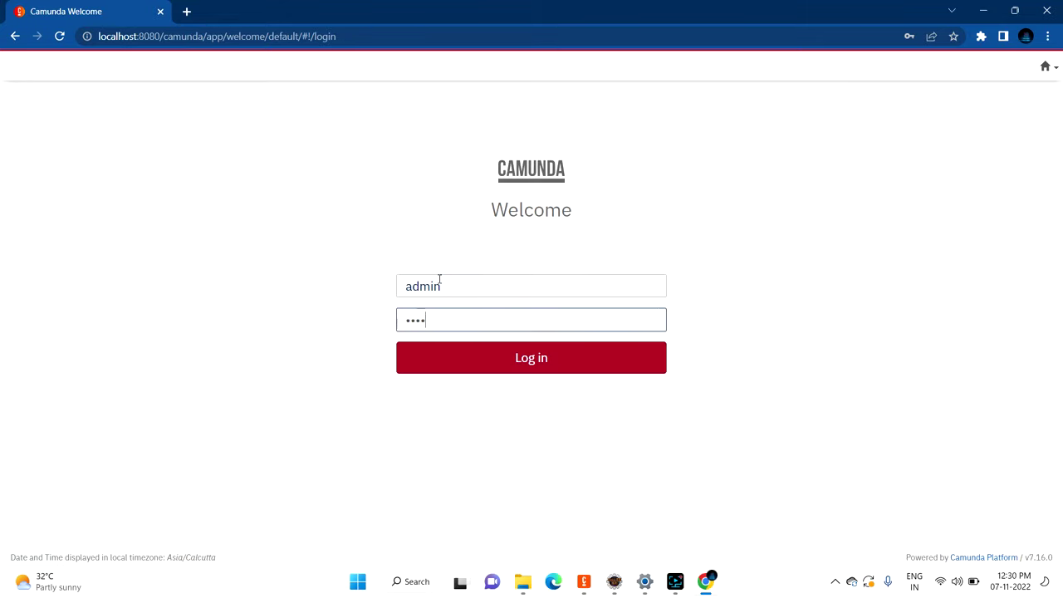
double_click(459, 280)
key("Tab")
key("Return")
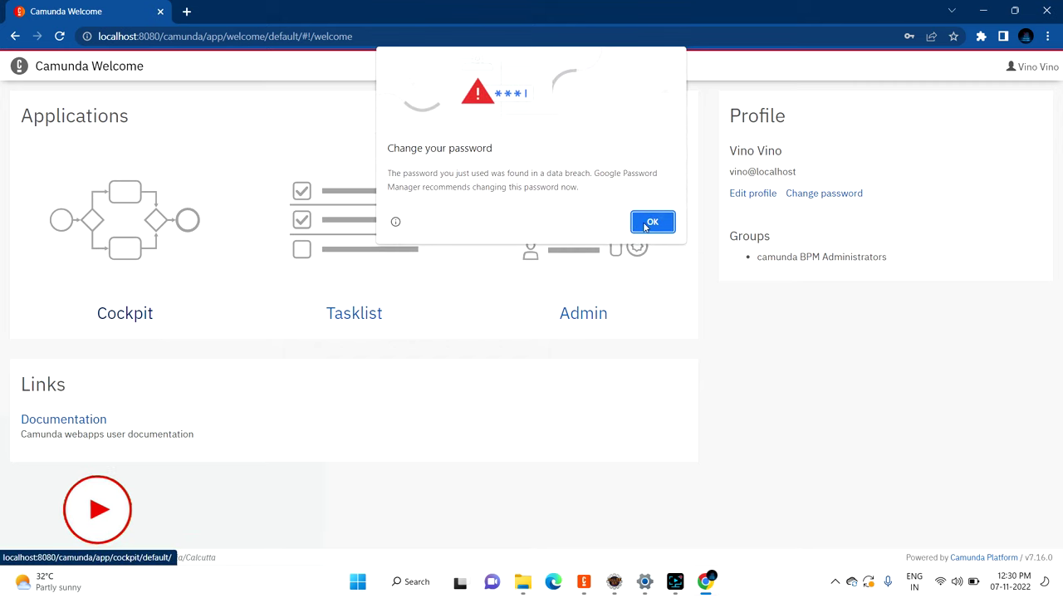
Step: Dismiss Chrome's password prompts and open the Tasklist application
key("Return")
left_click(352, 313)
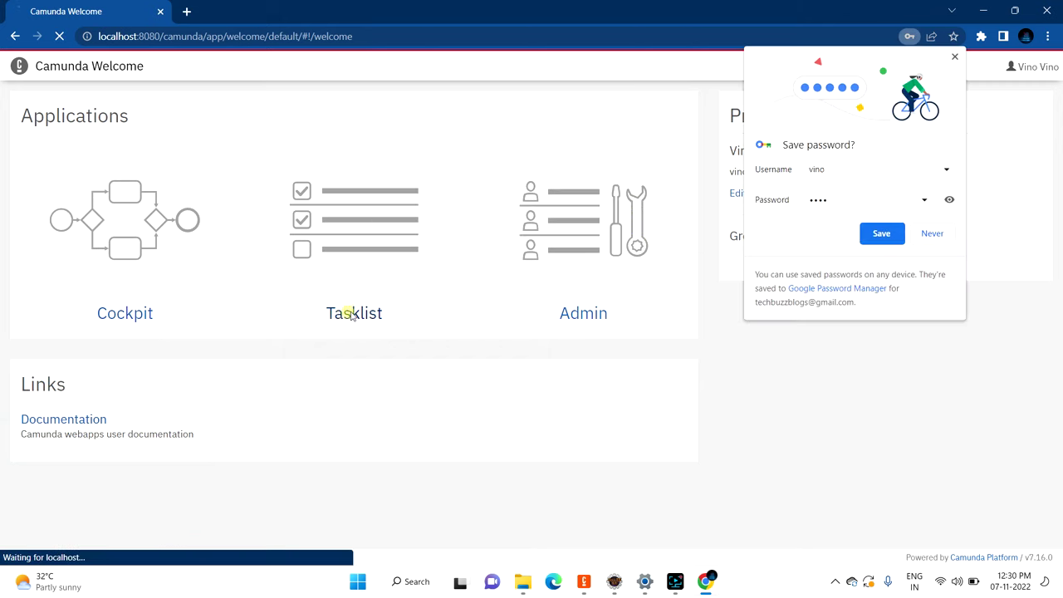
left_click(932, 235)
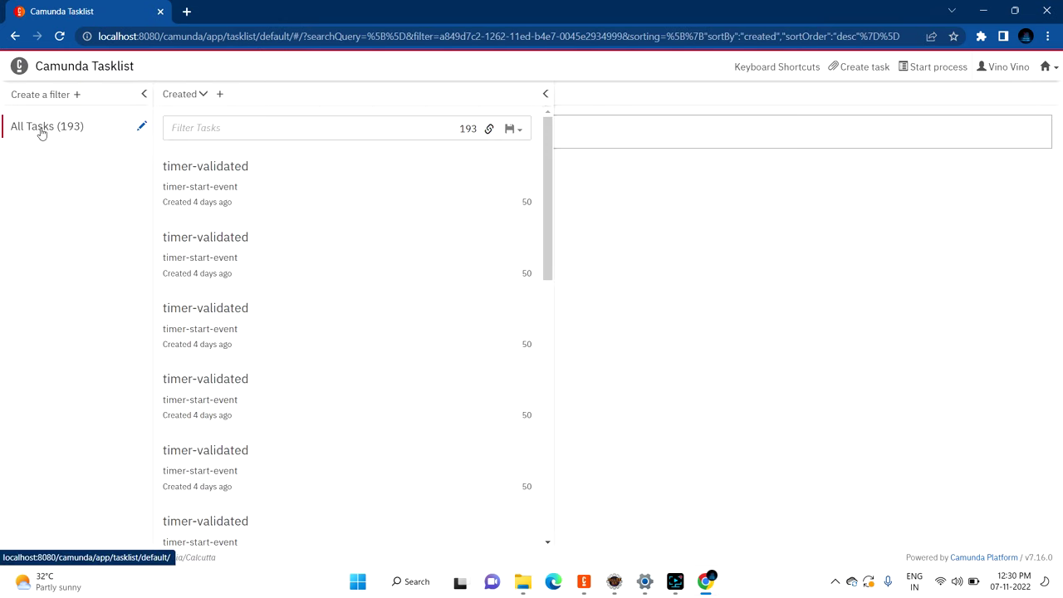
Step: Start a new instance of the parent process from Tasklist
left_click(38, 129)
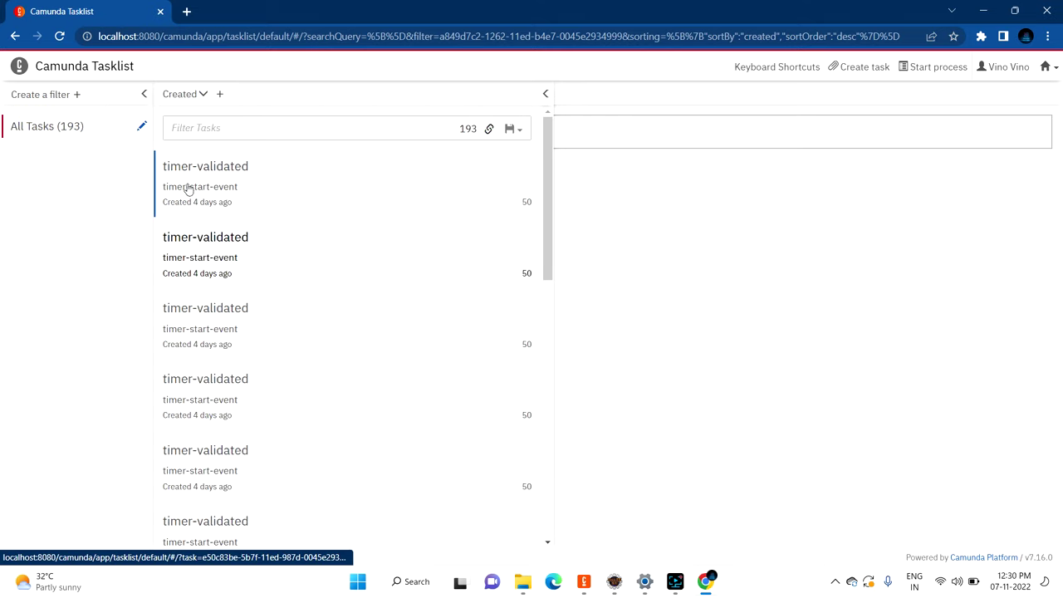
left_click(932, 73)
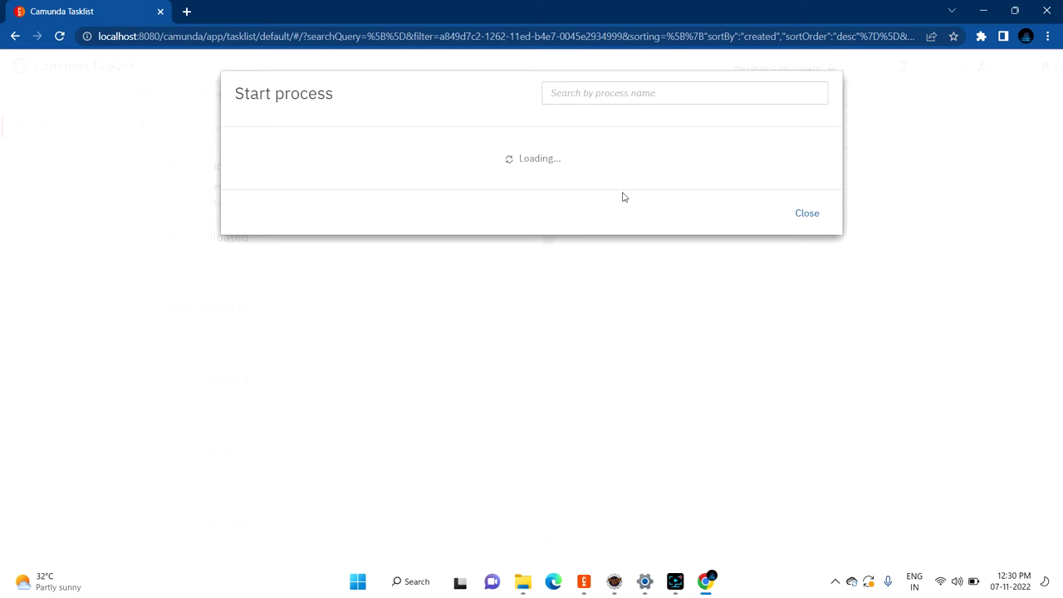
scroll(290, 298, "down", 3)
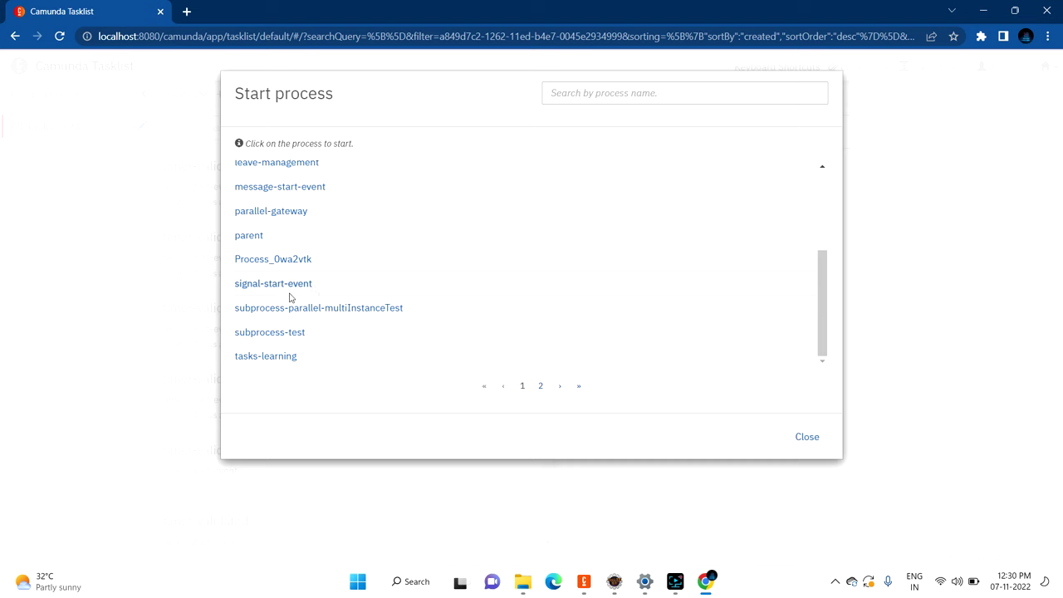
left_click(248, 236)
left_click(807, 250)
Step: Open the new parent-user-task, claim it, and enter User Nmae TechBuzz
left_click(58, 131)
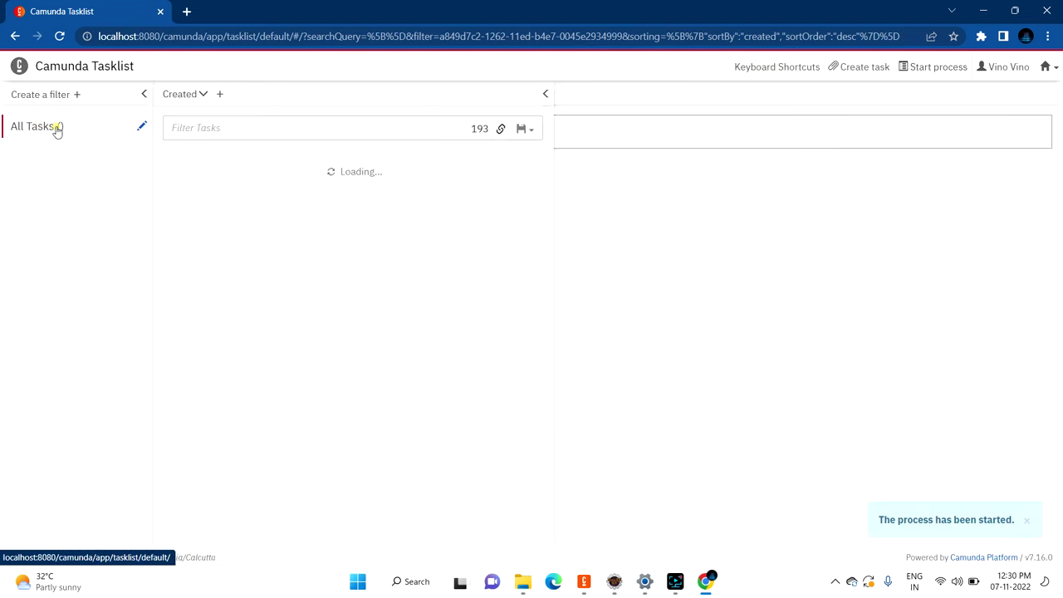
left_click(209, 191)
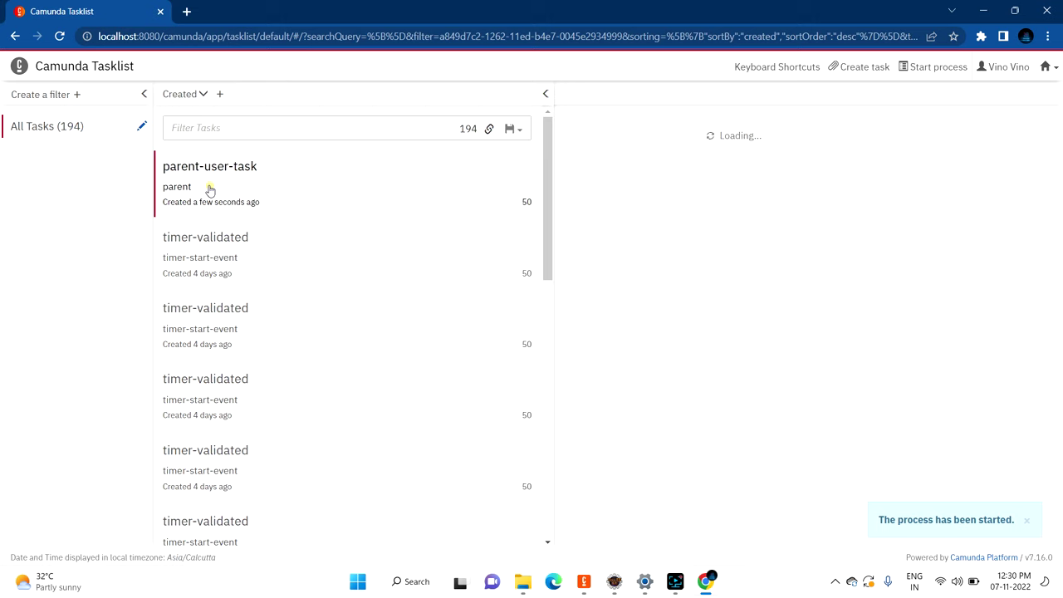
left_click(546, 94)
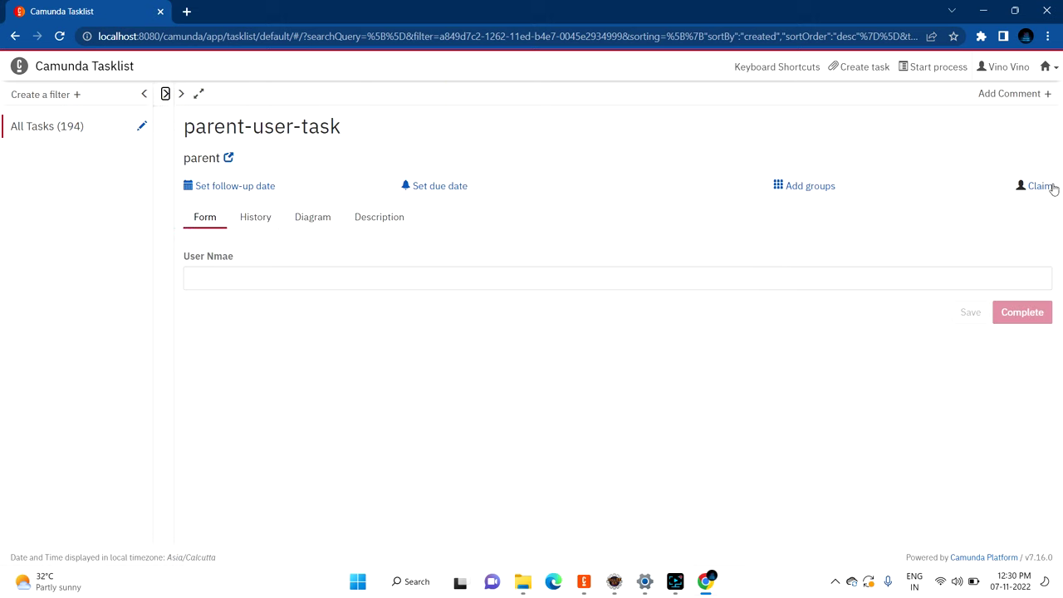
left_click(1038, 188)
left_click(510, 280)
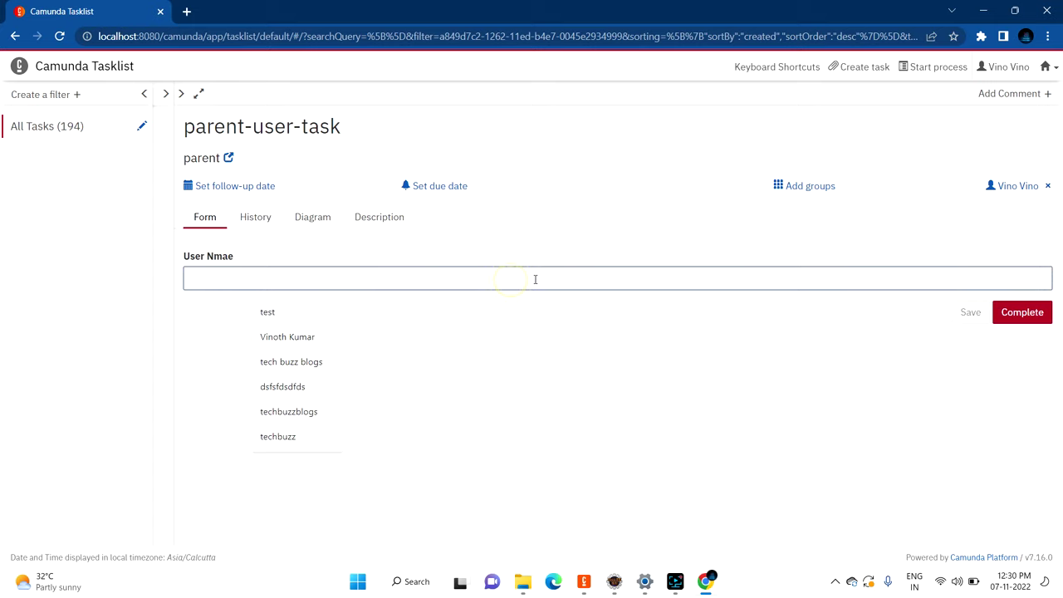
type("TechB")
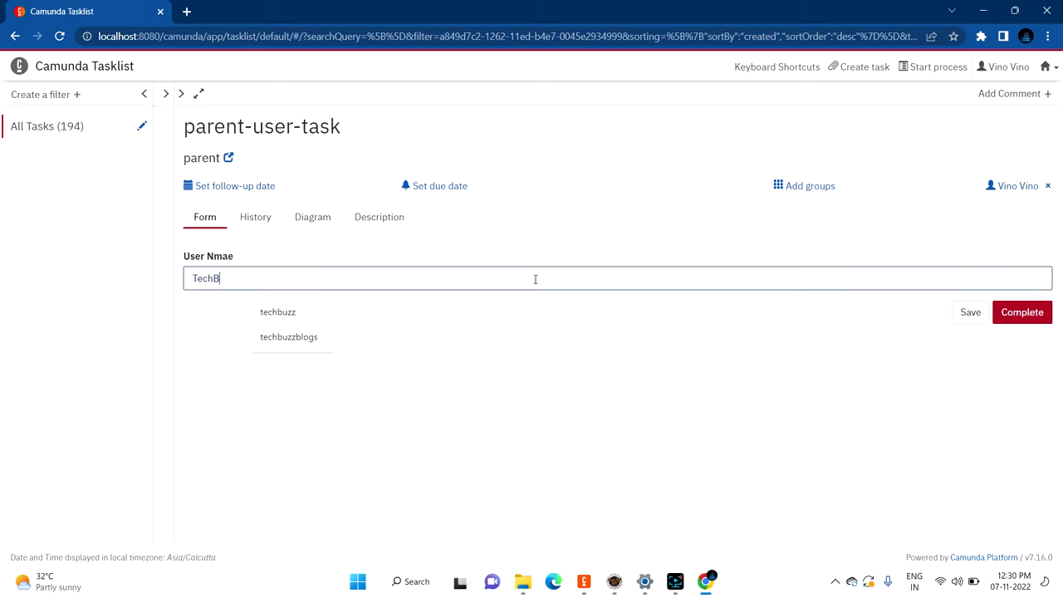
type("uzzB")
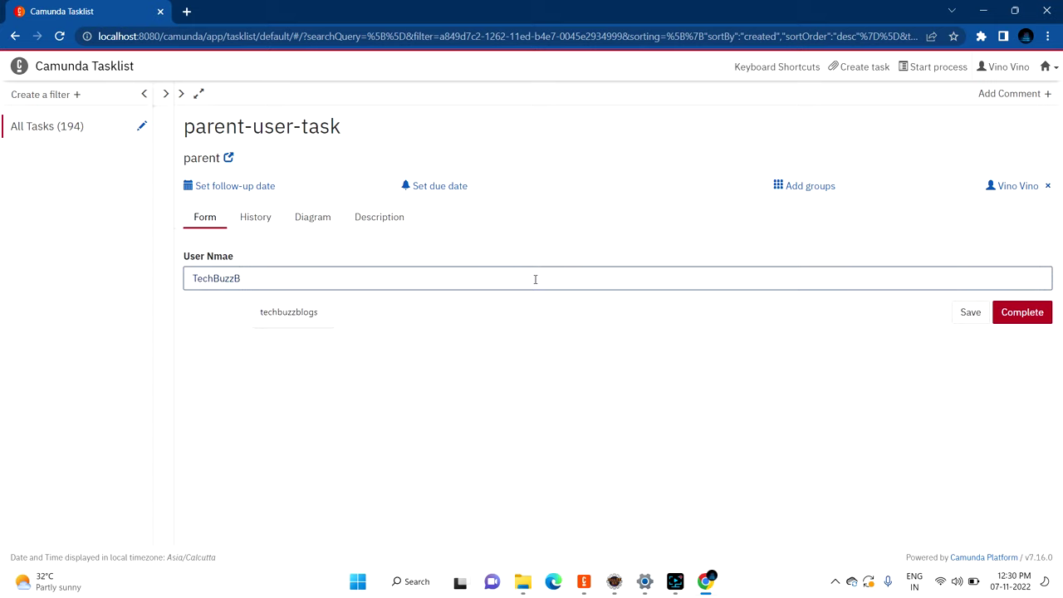
key("BackSpace")
left_click(534, 323)
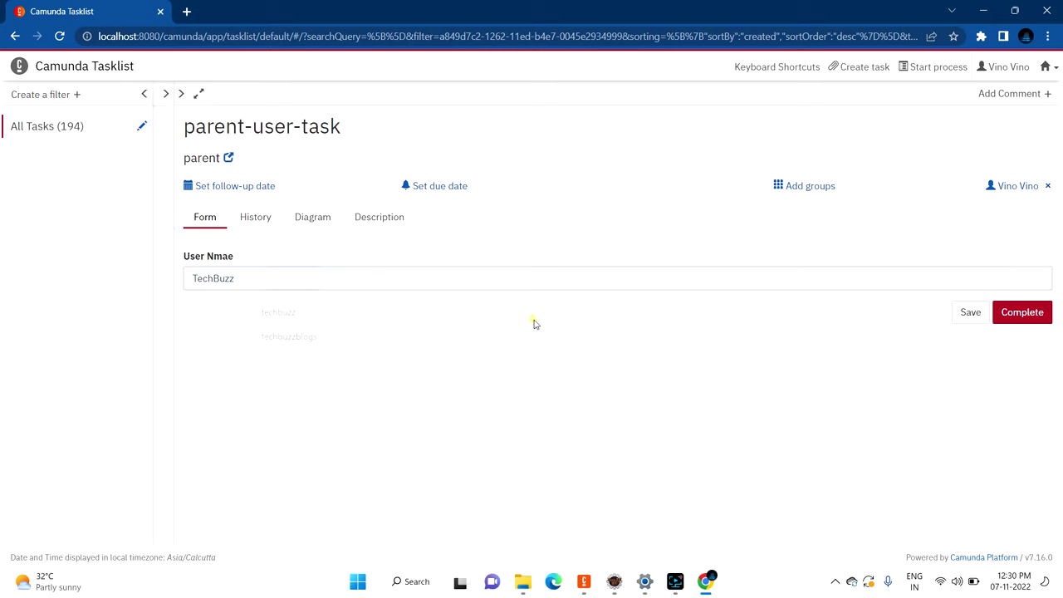
left_click(289, 277)
left_click(1036, 378)
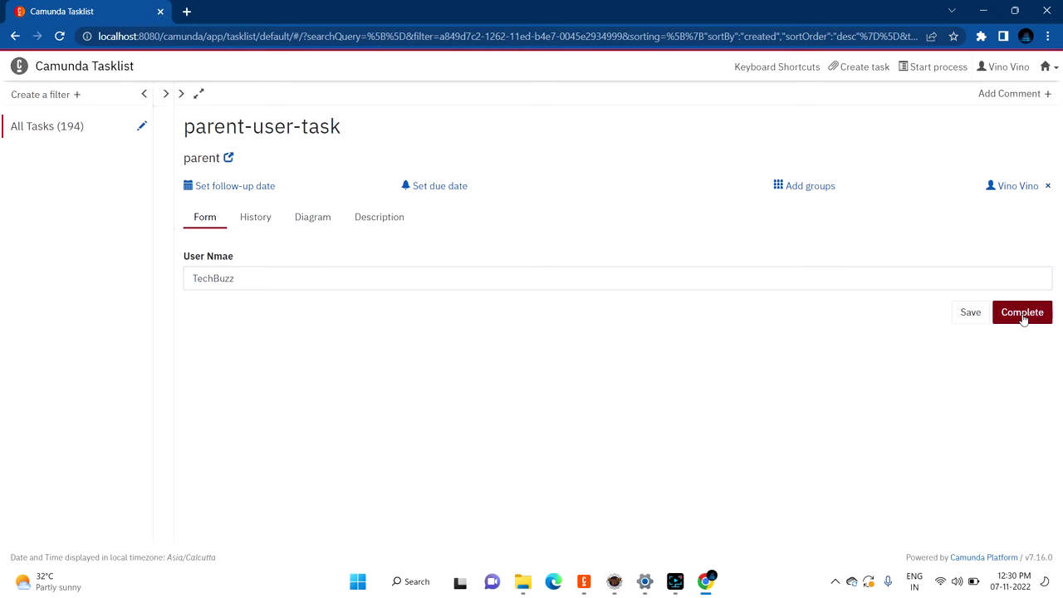
Step: Clear the Eclipse console, then complete parent-user-task and show the task list
left_click(619, 582)
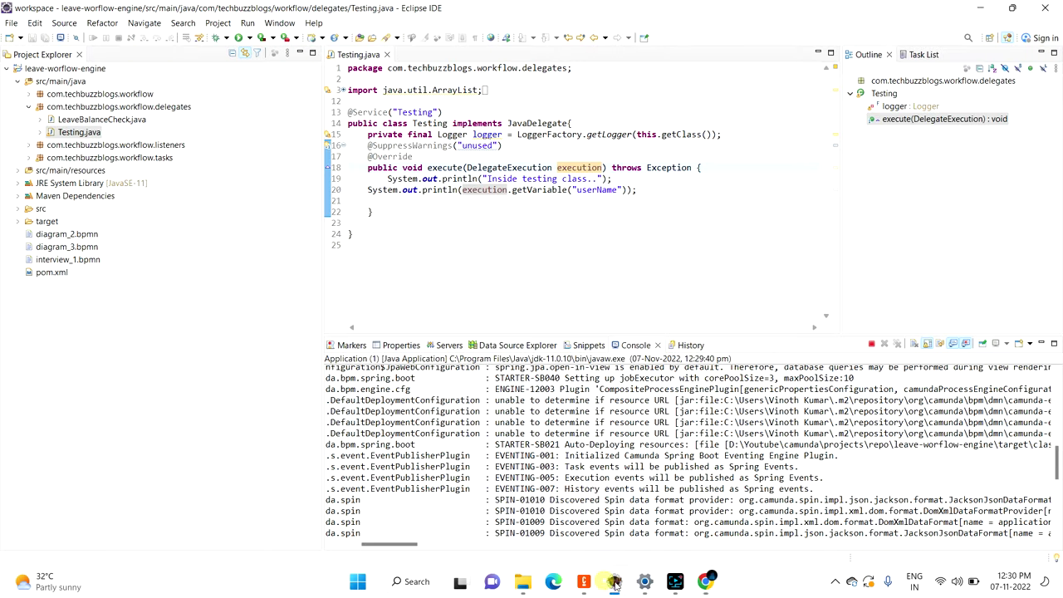
right_click(538, 471)
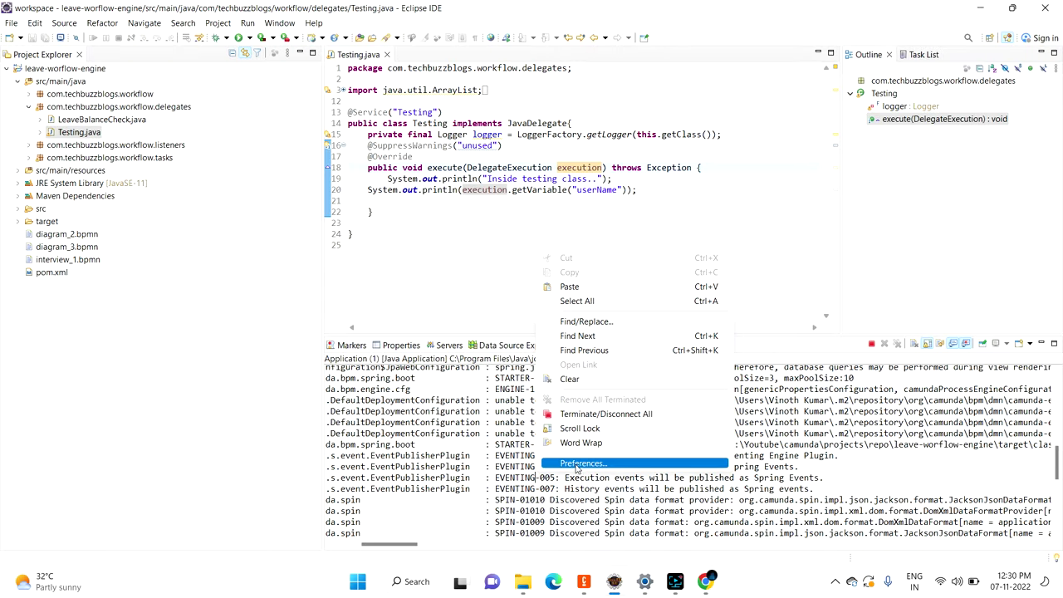
left_click(591, 379)
left_click(705, 582)
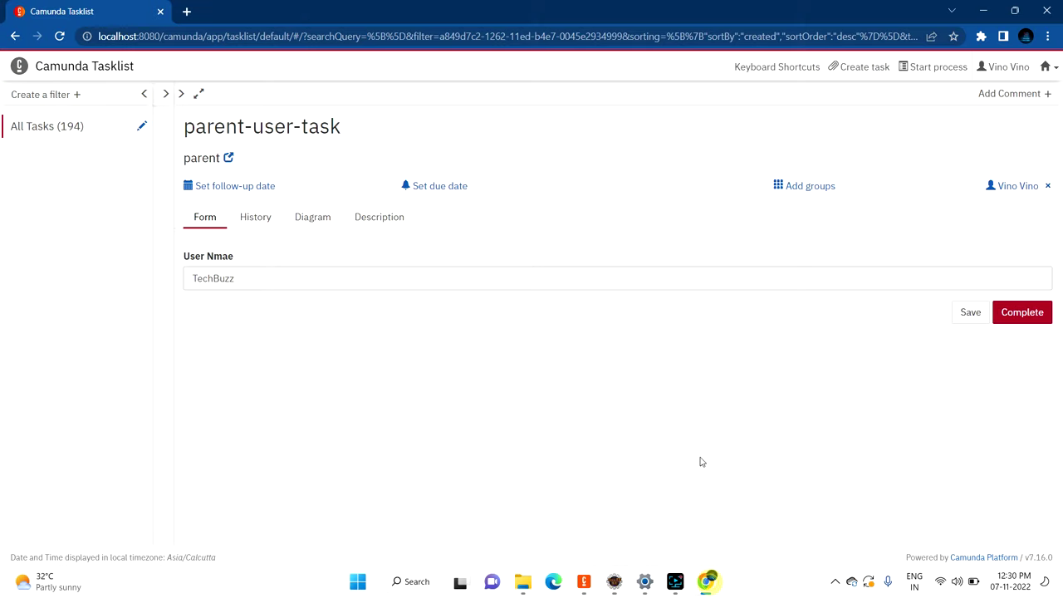
left_click(1021, 312)
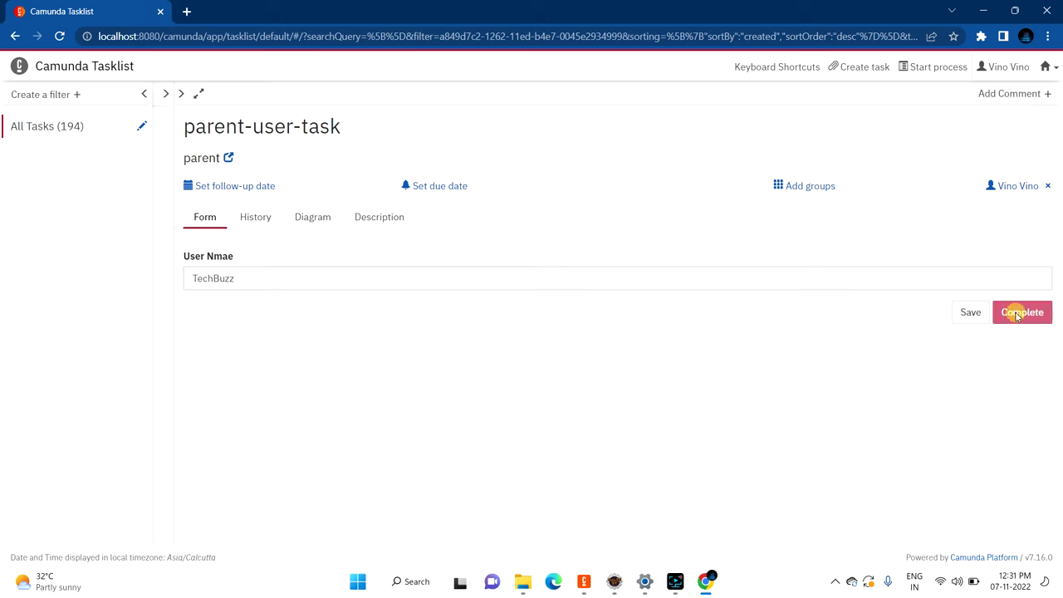
left_click(168, 94)
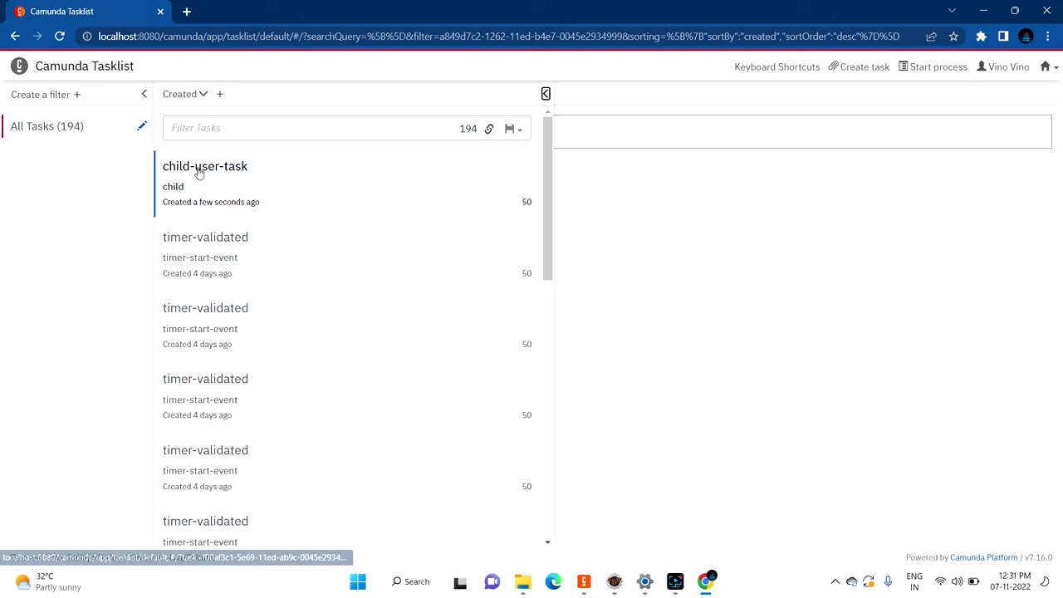
Step: Verify the Eclipse console shows the delegate's printed TechBuzz value, then return to Tasklist
left_click(613, 582)
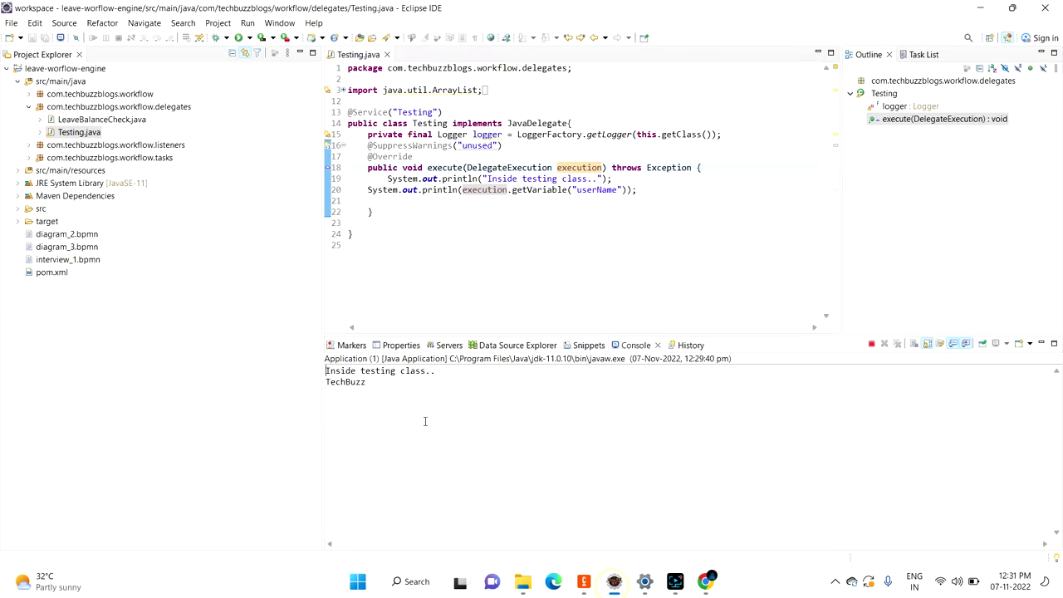
left_click_drag(444, 376, 328, 370)
double_click(412, 371)
left_click(454, 373)
left_click_drag(488, 179, 612, 190)
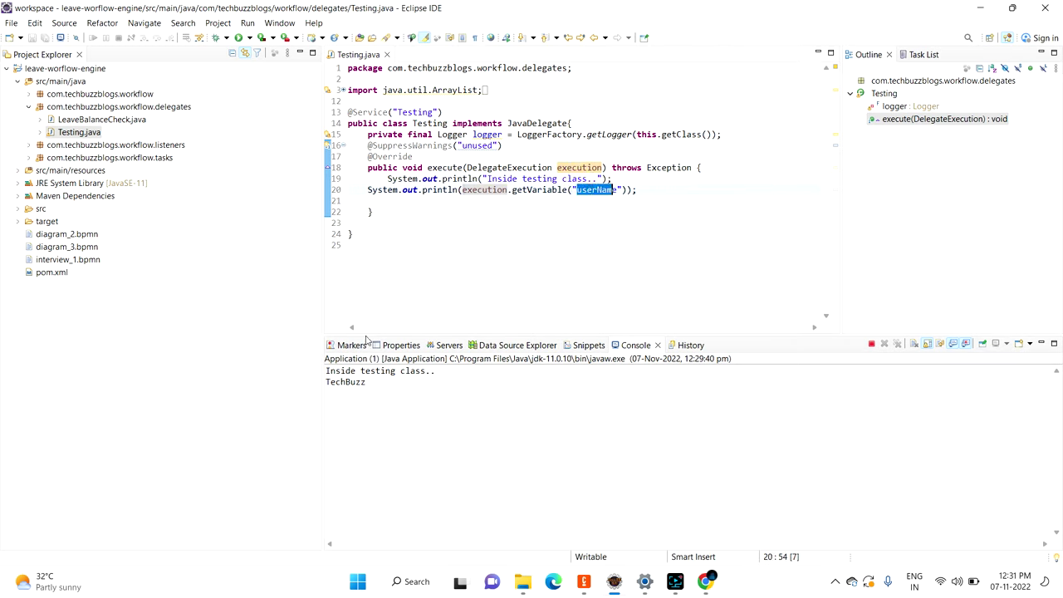
double_click(355, 383)
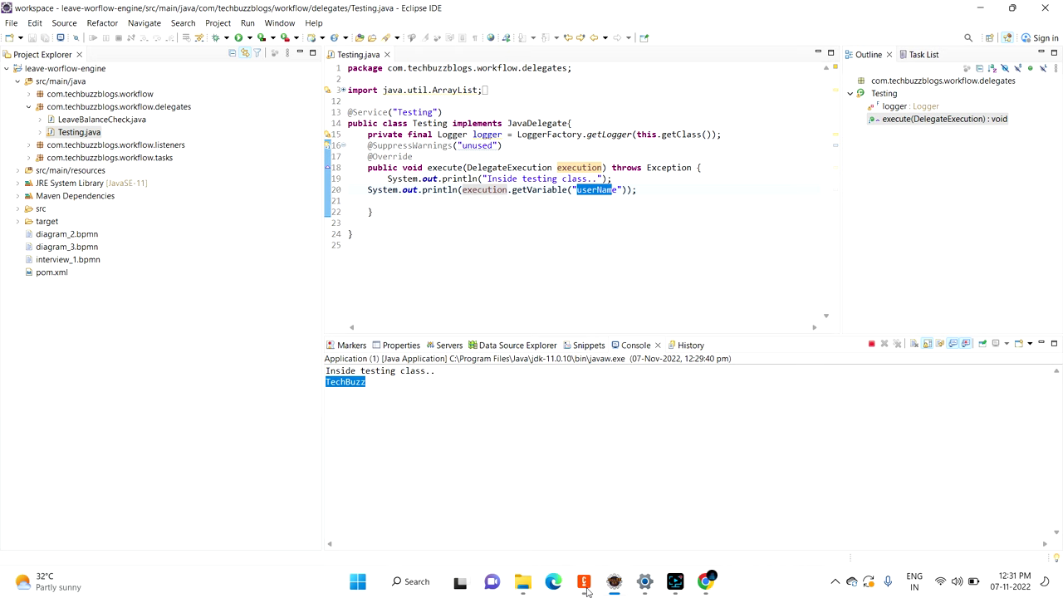
left_click(705, 581)
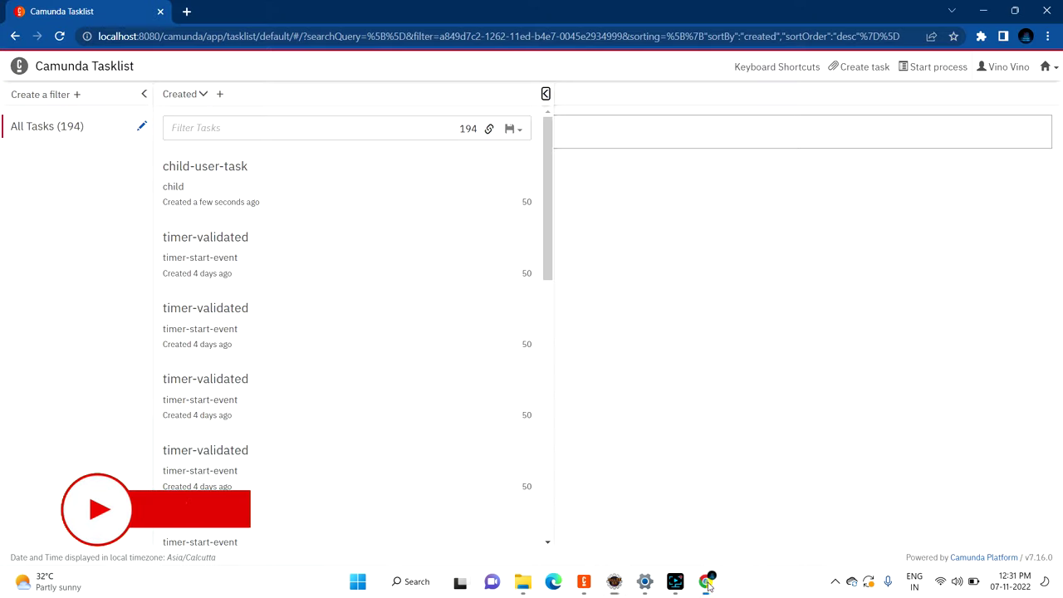
left_click(1045, 68)
Step: Open Cockpit's Process Definitions and open parent and child in separate tabs
left_click(993, 111)
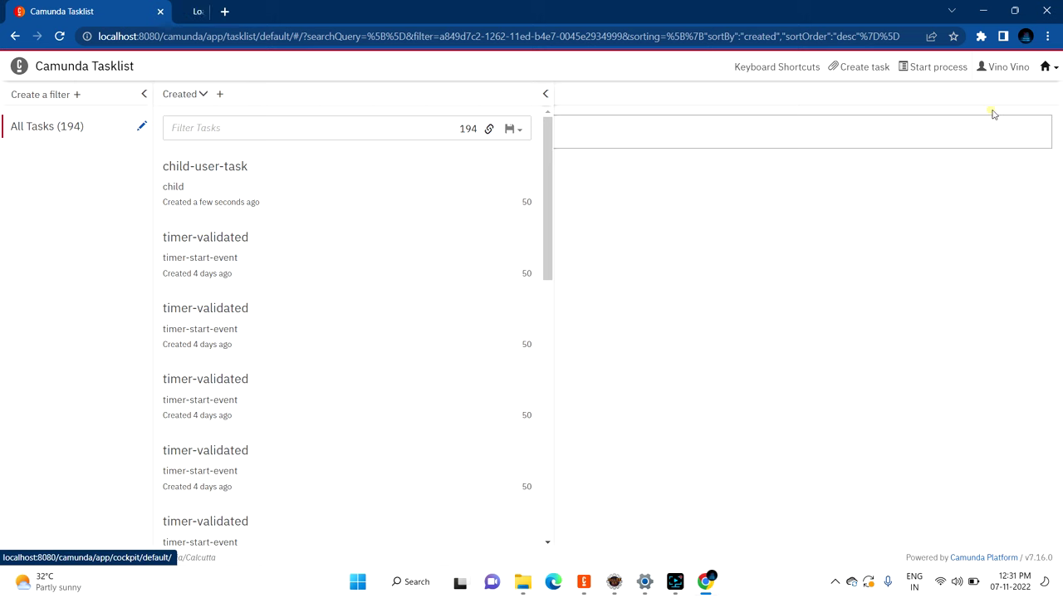
left_click(249, 11)
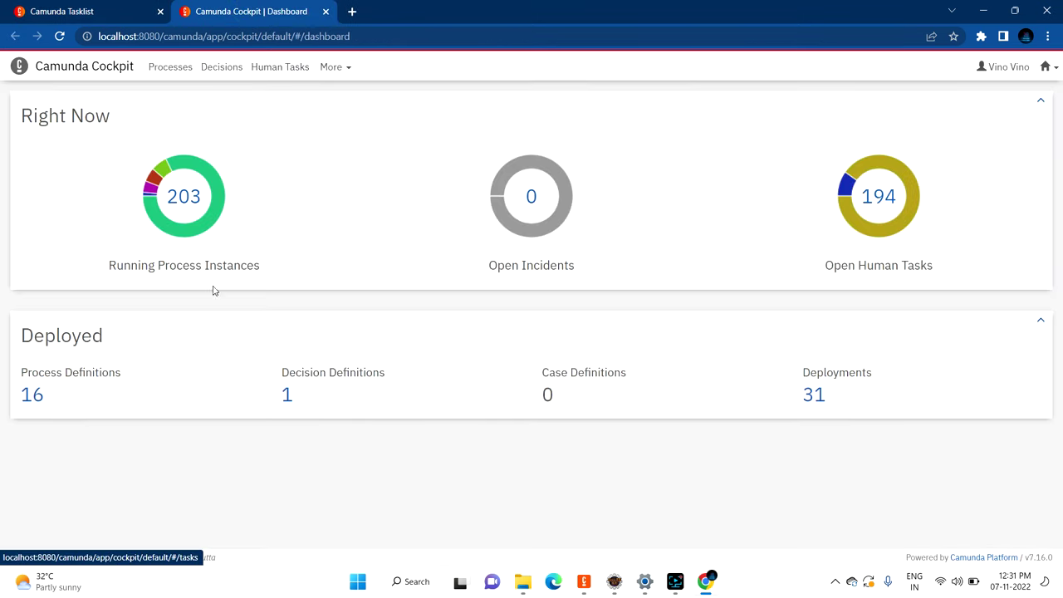
left_click(35, 396)
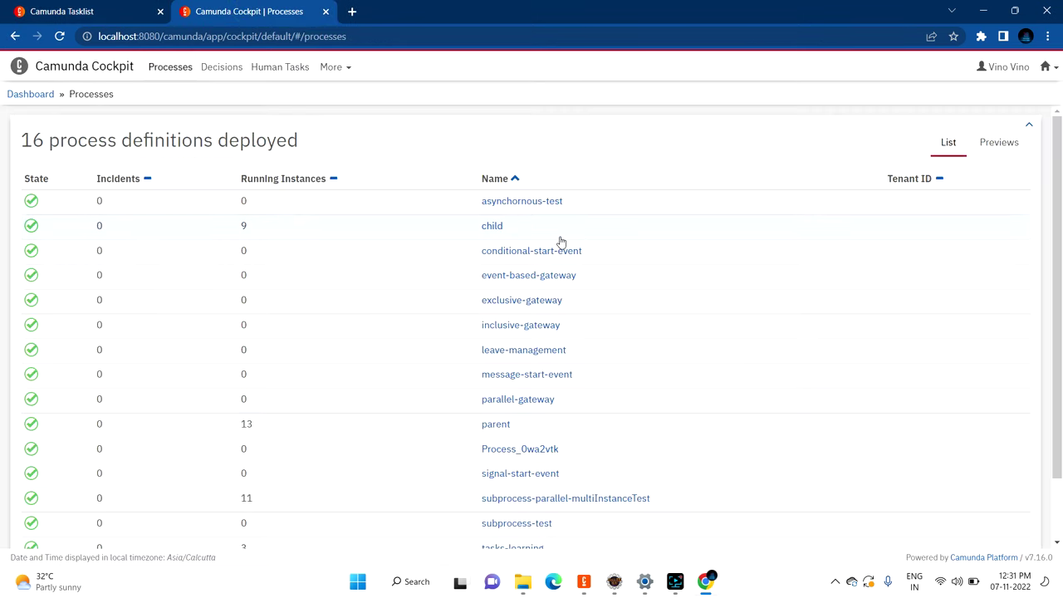
scroll(561, 242, "down", 2)
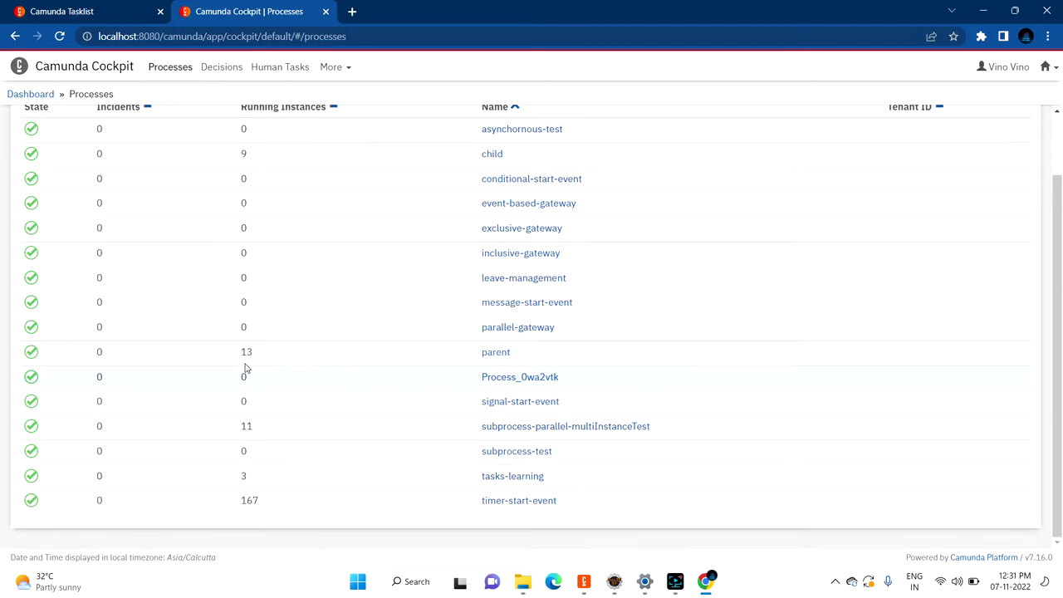
middle_click(499, 352)
left_click(391, 11)
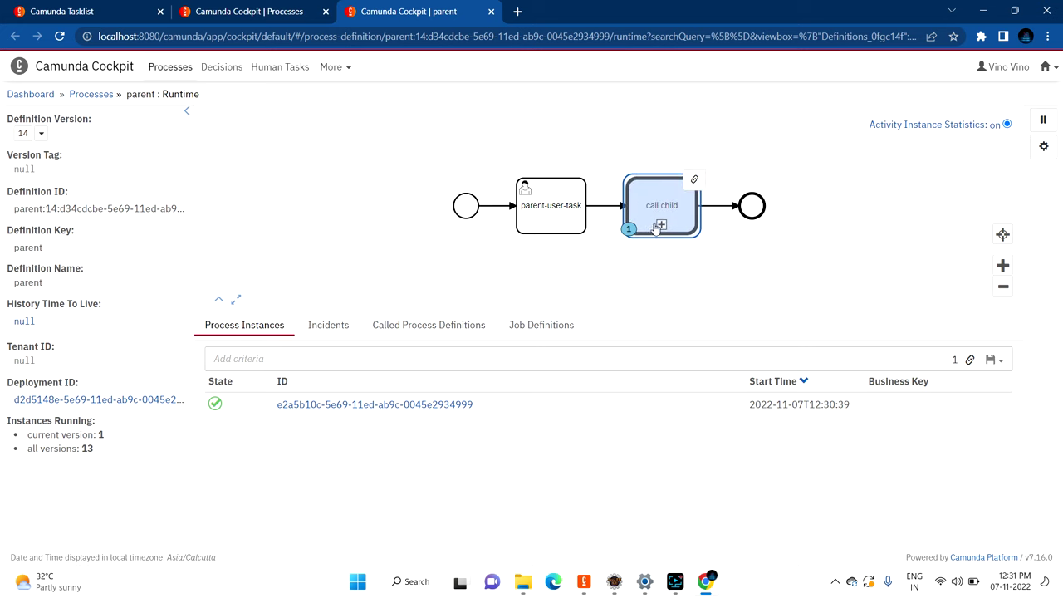
left_click(241, 11)
middle_click(491, 154)
left_click(571, 11)
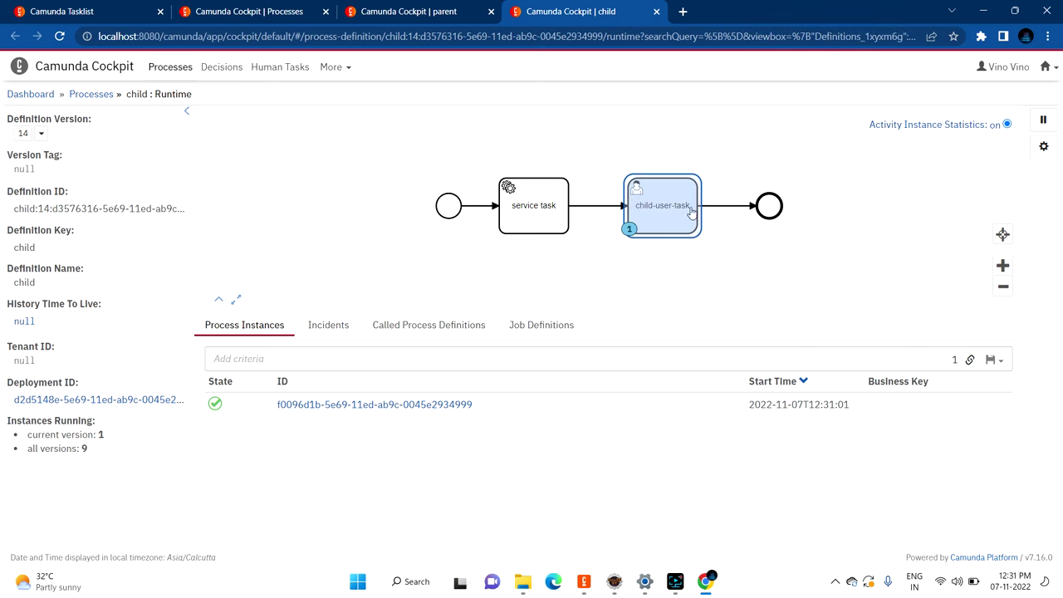
Step: Inspect the running tokens at call child and at child-user-task
left_click(444, 11)
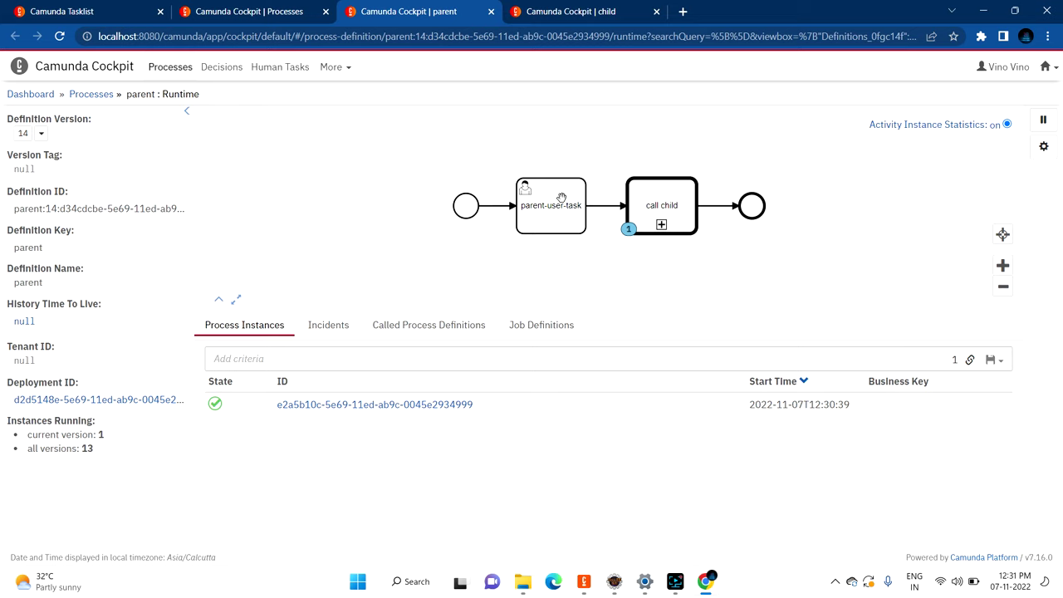
left_click(663, 223)
key("ctrl+Tab")
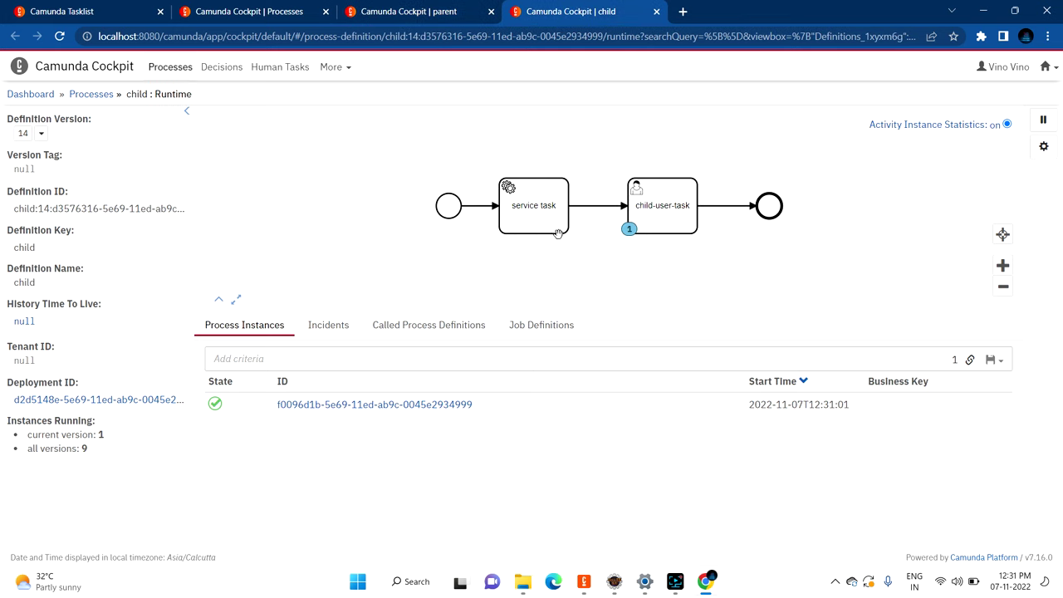
left_click(673, 207)
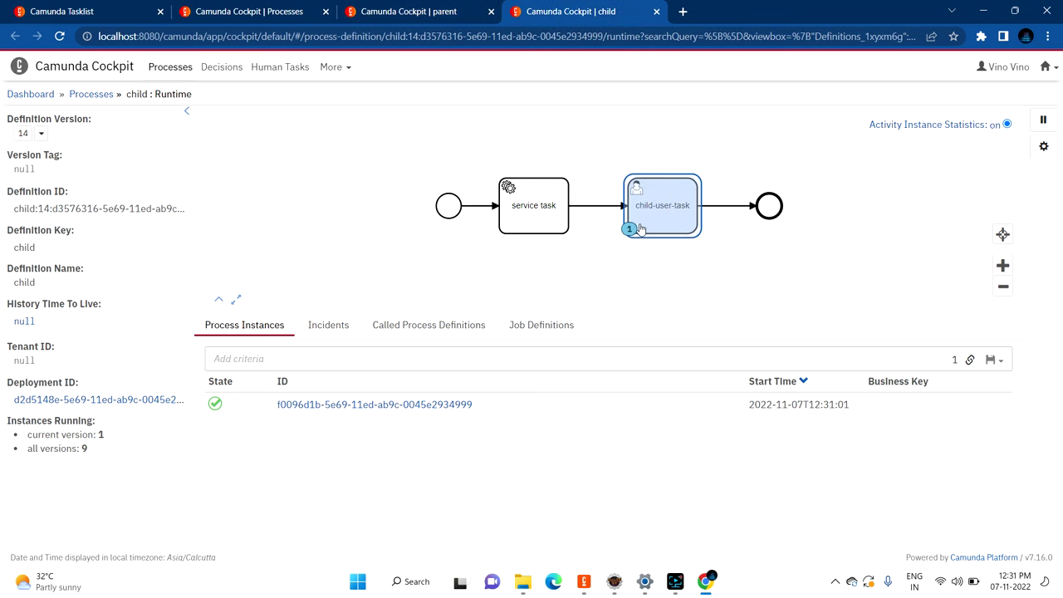
left_click(651, 200)
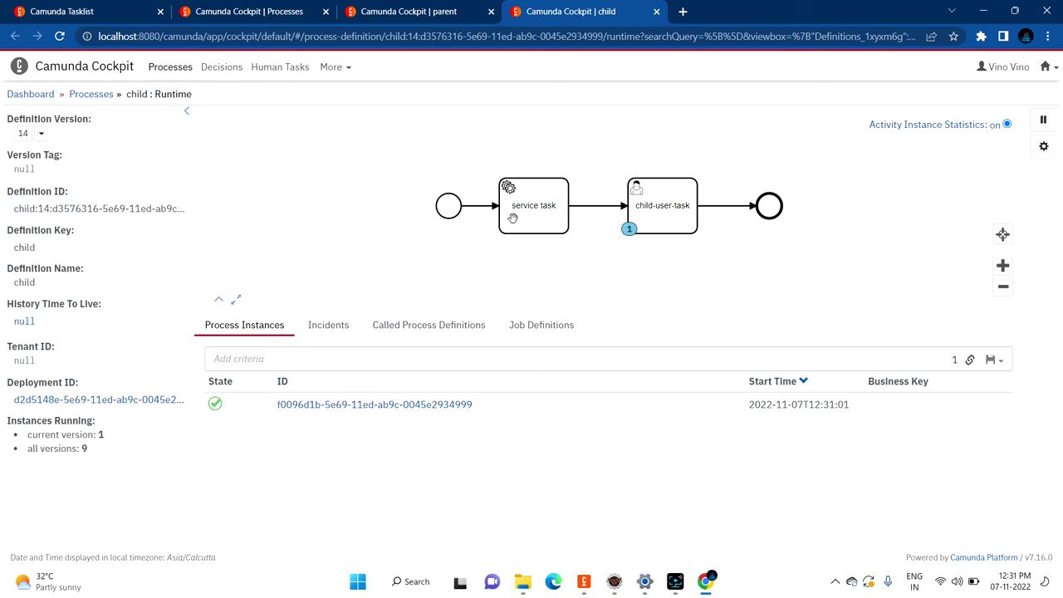
Step: Check the delegate's console line in Eclipse, then open child-user-task in Tasklist
left_click(614, 581)
left_click_drag(451, 374, 322, 360)
triple_click(380, 374)
left_click(449, 373)
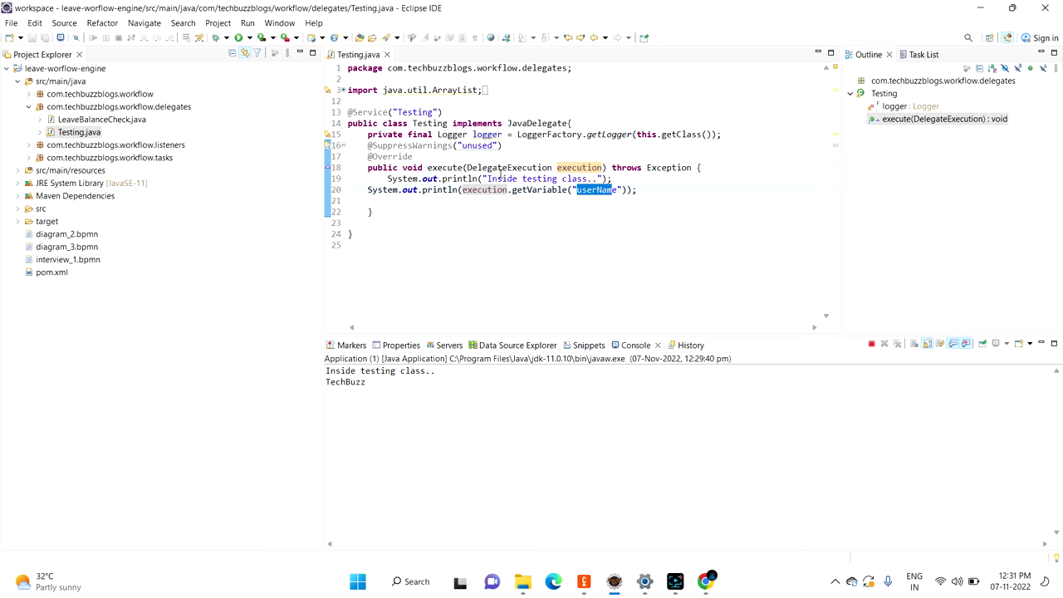
left_click(704, 582)
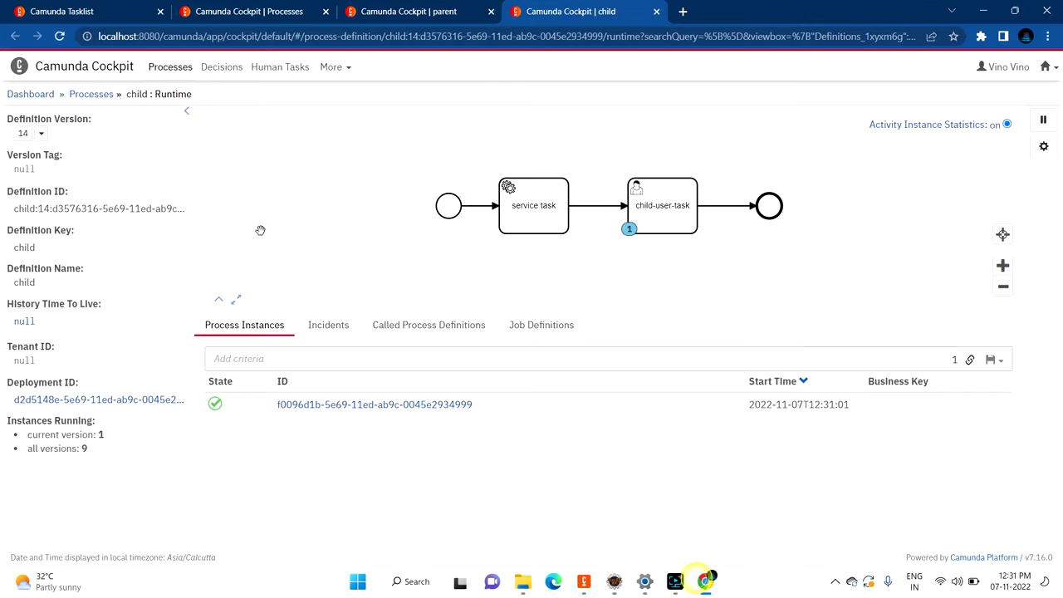
left_click(274, 11)
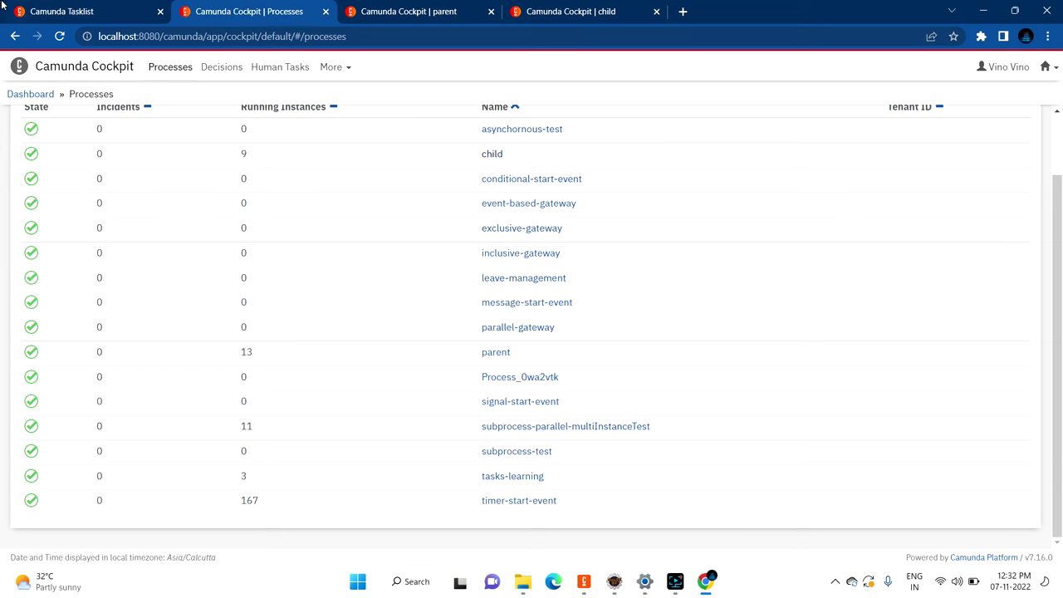
left_click(83, 11)
left_click(177, 177)
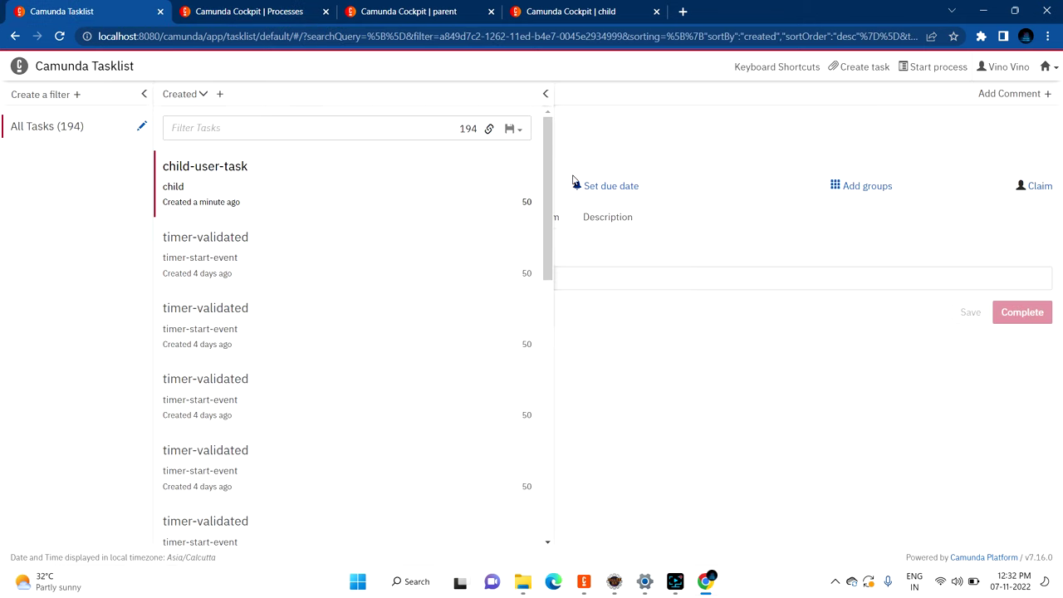
Step: Claim child-user-task and select its TechBuzz User Name value
left_click(548, 95)
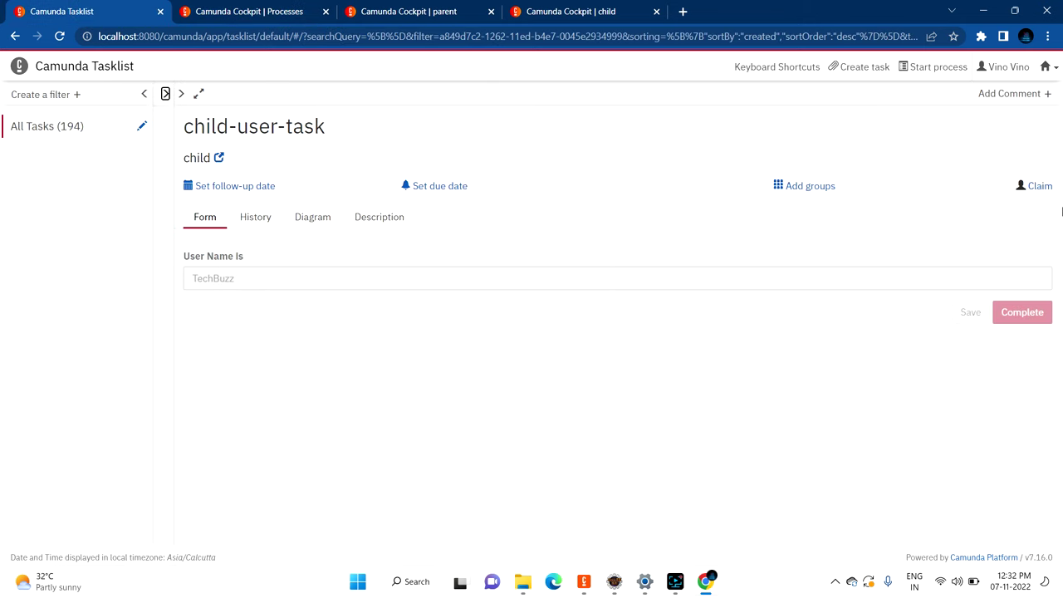
left_click(1040, 187)
mouse_move(250, 276)
left_mouse_down()
mouse_move(269, 275)
mouse_move(238, 261)
left_mouse_up()
left_click(232, 252)
left_click(220, 278)
double_click(220, 279)
left_click(255, 391)
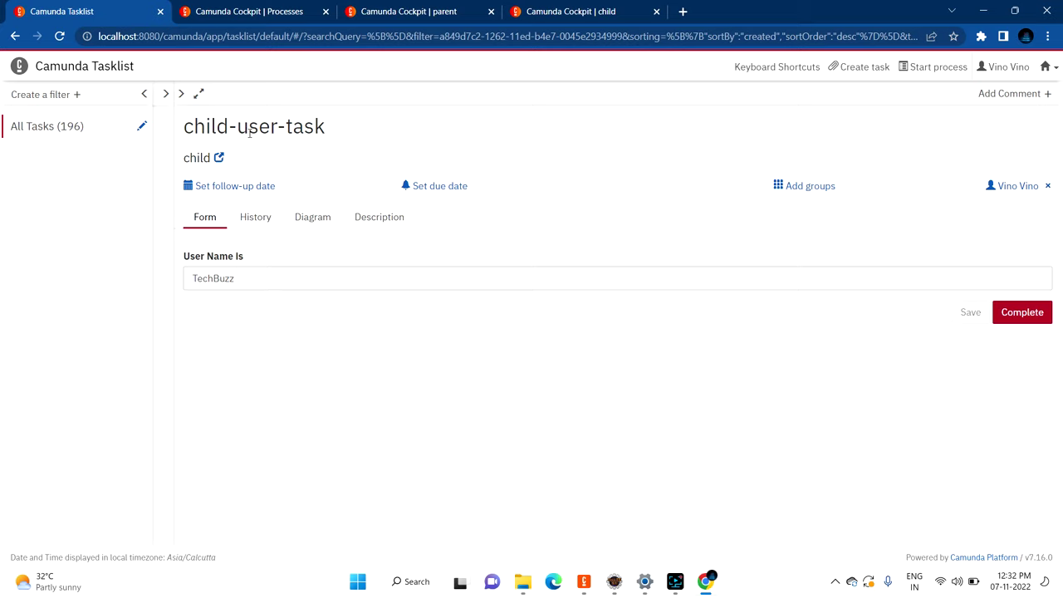
left_click_drag(184, 127, 332, 138)
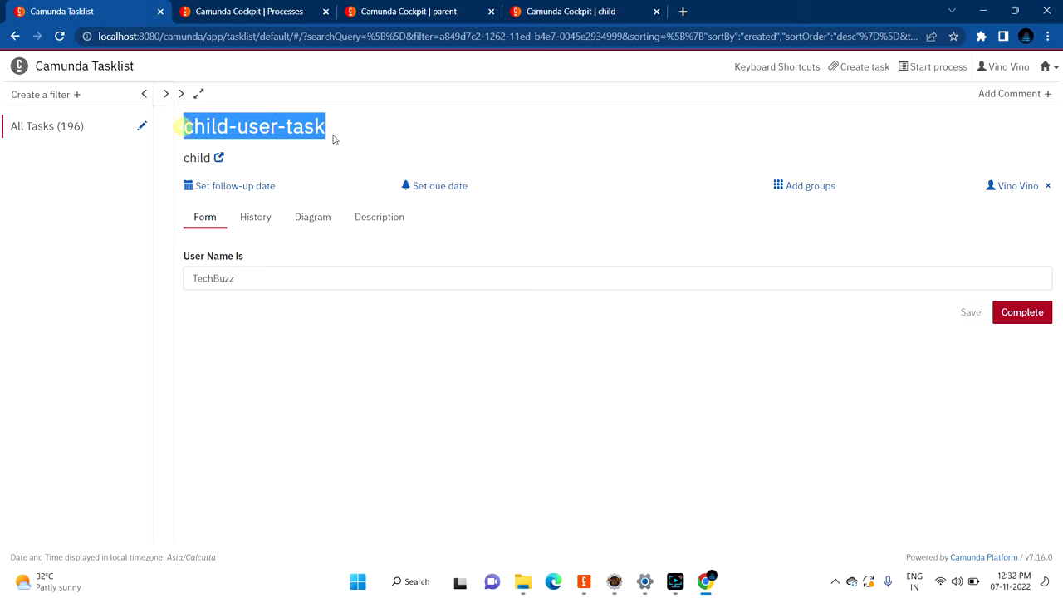
double_click(248, 279)
left_click(250, 278)
Step: Review the call child activity's out mapping propagation in the parent diagram
left_click(593, 585)
left_click(225, 46)
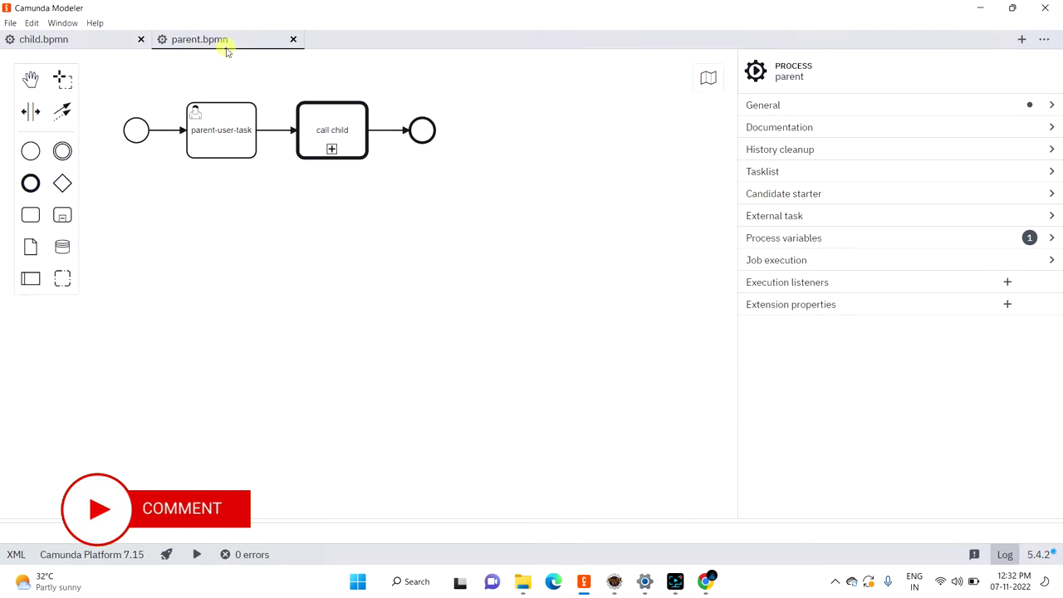
left_click(340, 137)
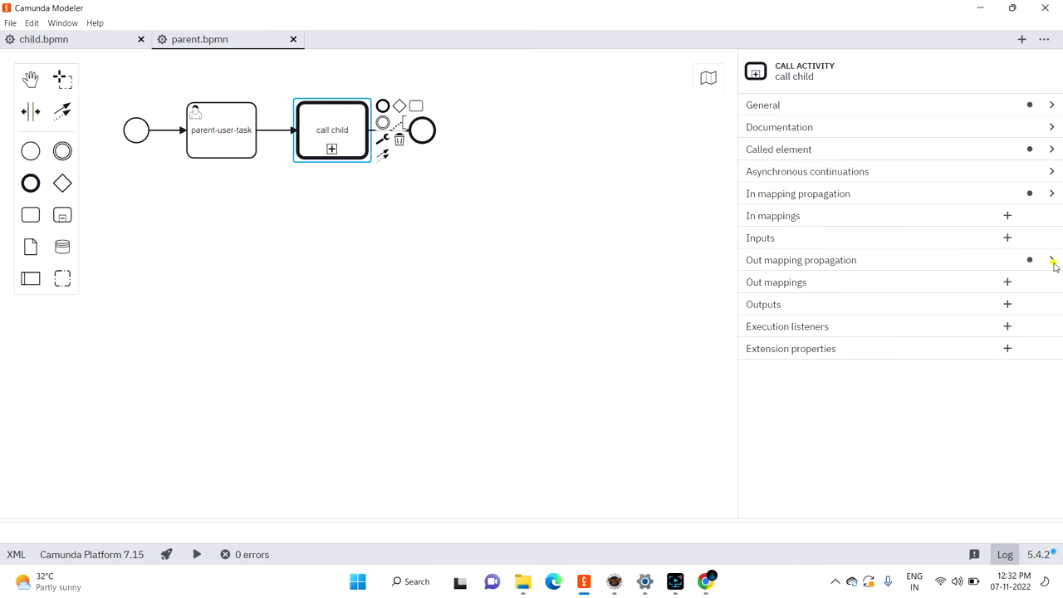
left_click(1051, 260)
Step: Change User Name to TechBuzzBlogs and complete child-user-task
left_click(979, 9)
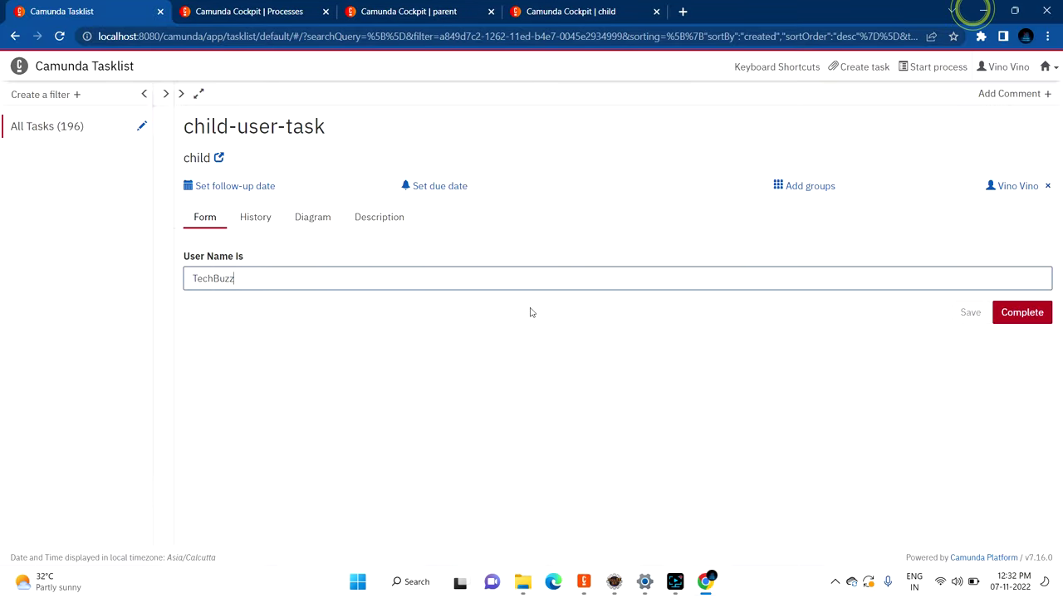
left_click(259, 278)
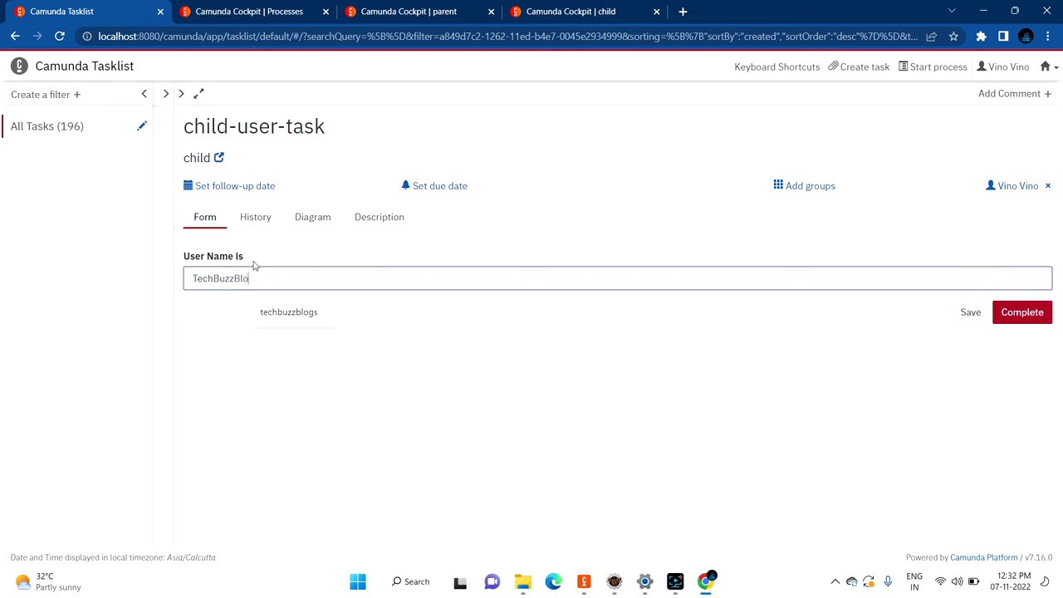
left_click(831, 479)
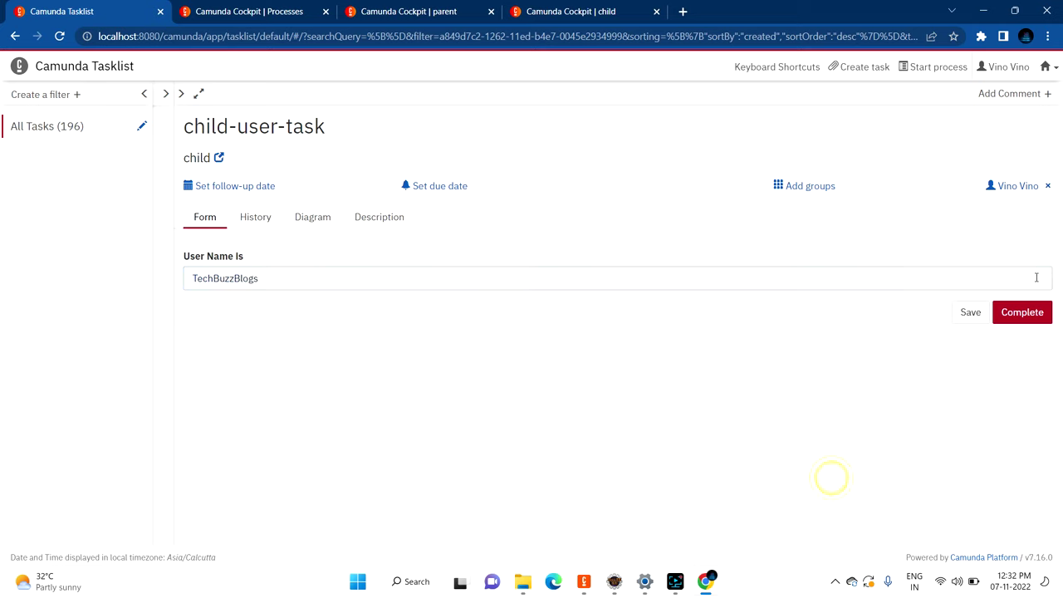
left_click(1024, 313)
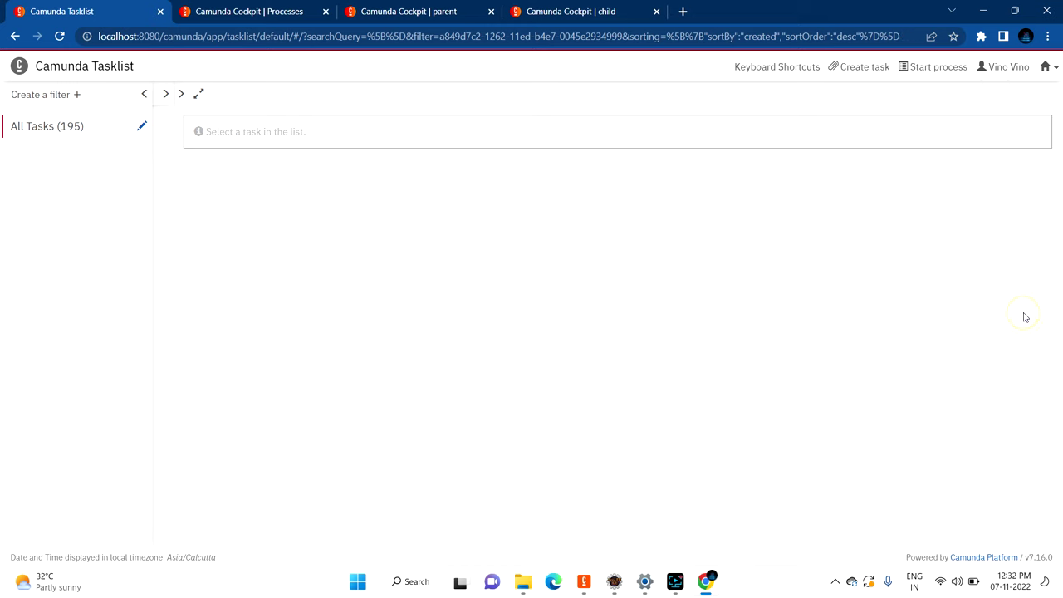
left_click(166, 94)
Step: Reload the parent and child Cockpit views to confirm no child instance remains
left_click(402, 10)
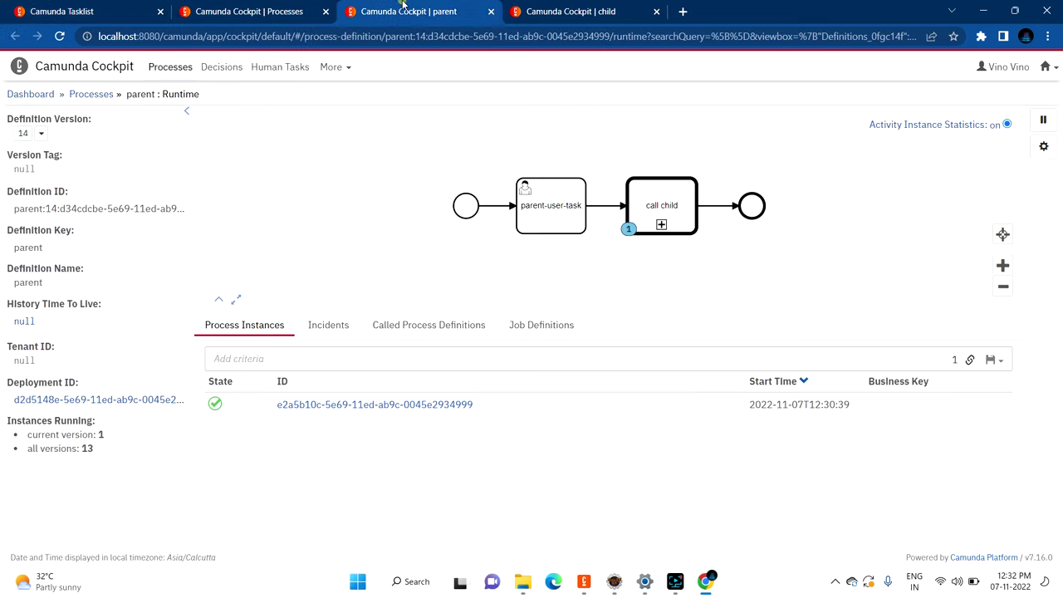
left_click(60, 35)
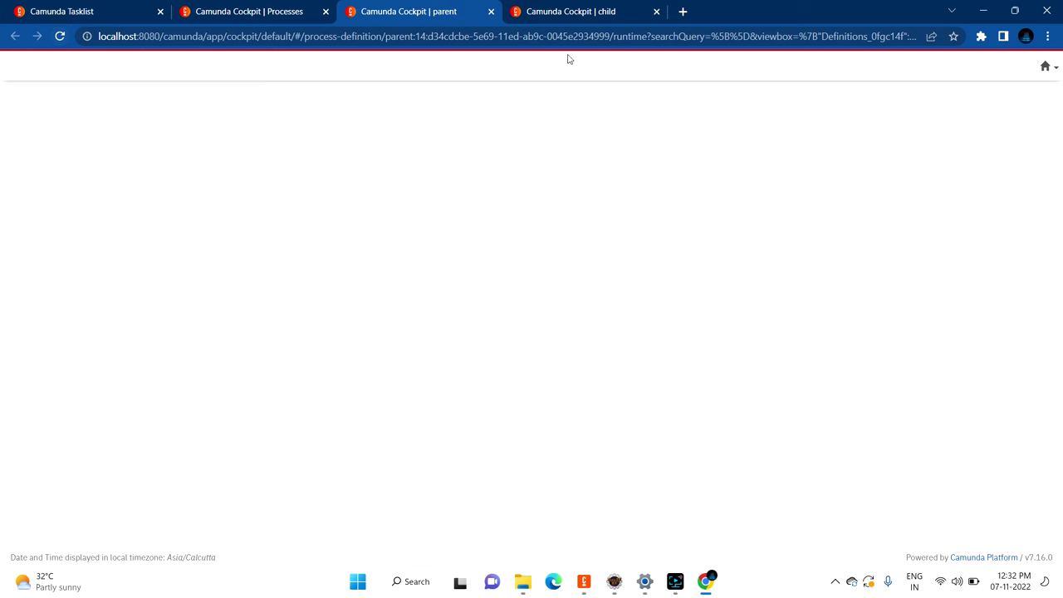
left_click(581, 11)
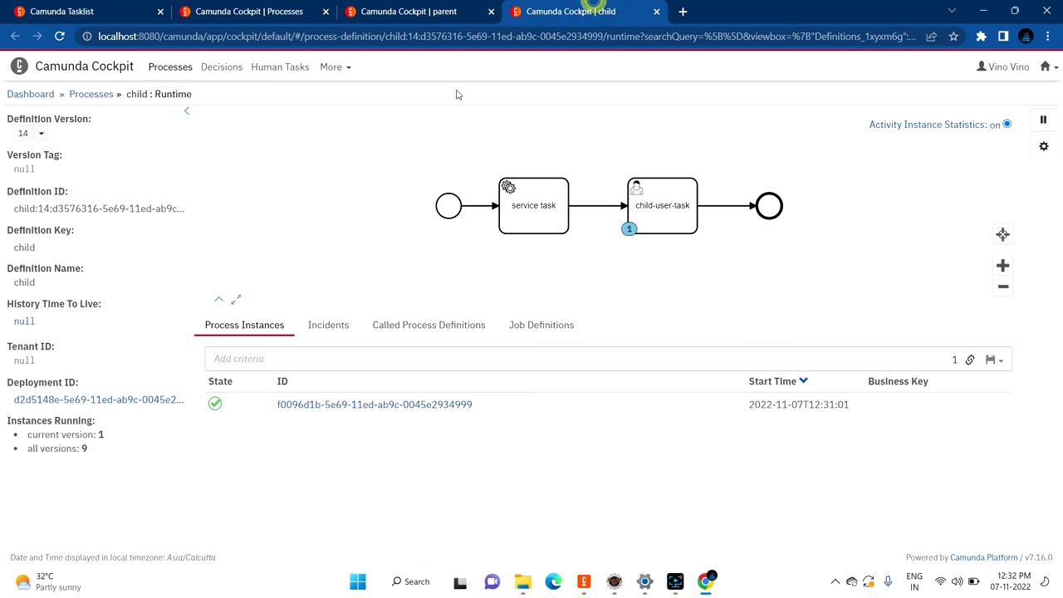
left_click(60, 36)
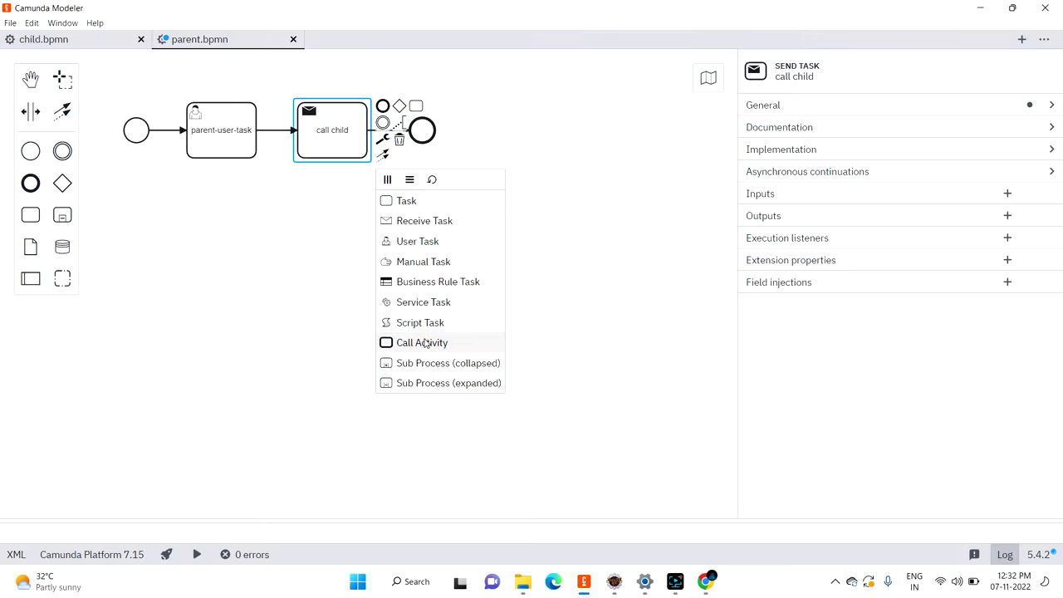
left_click(423, 342)
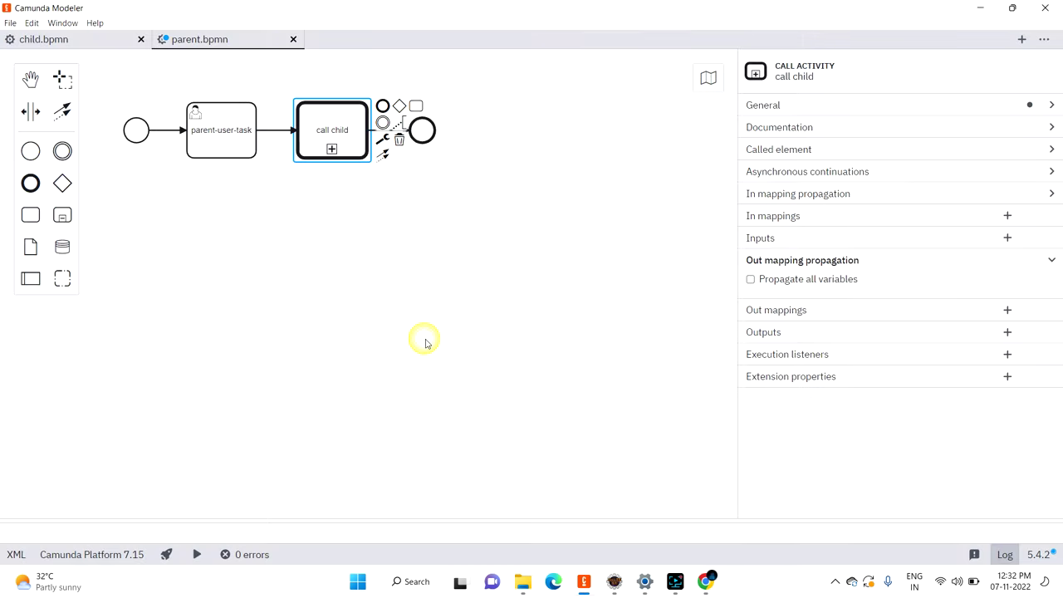